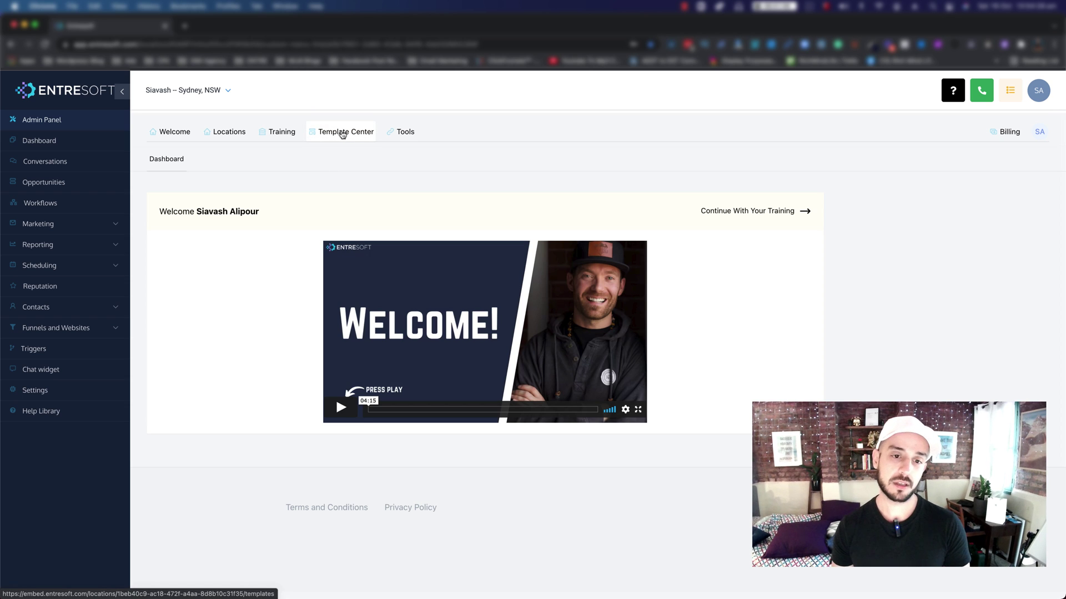
- Open the Template Center and look through the available website, snapshot and funnel templates
click(342, 134)
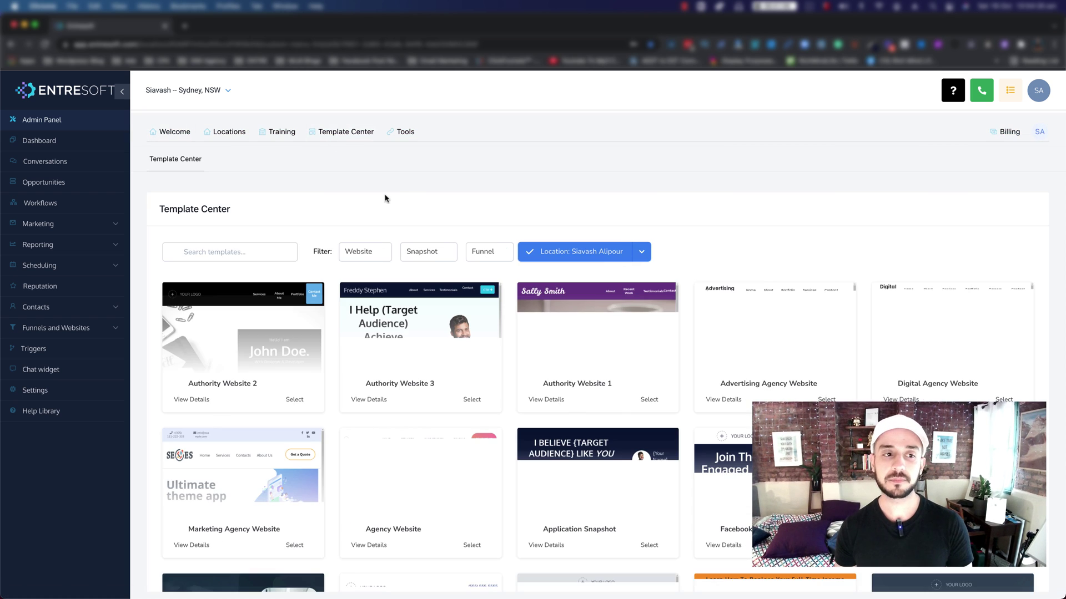
scroll(466, 223, down, 7)
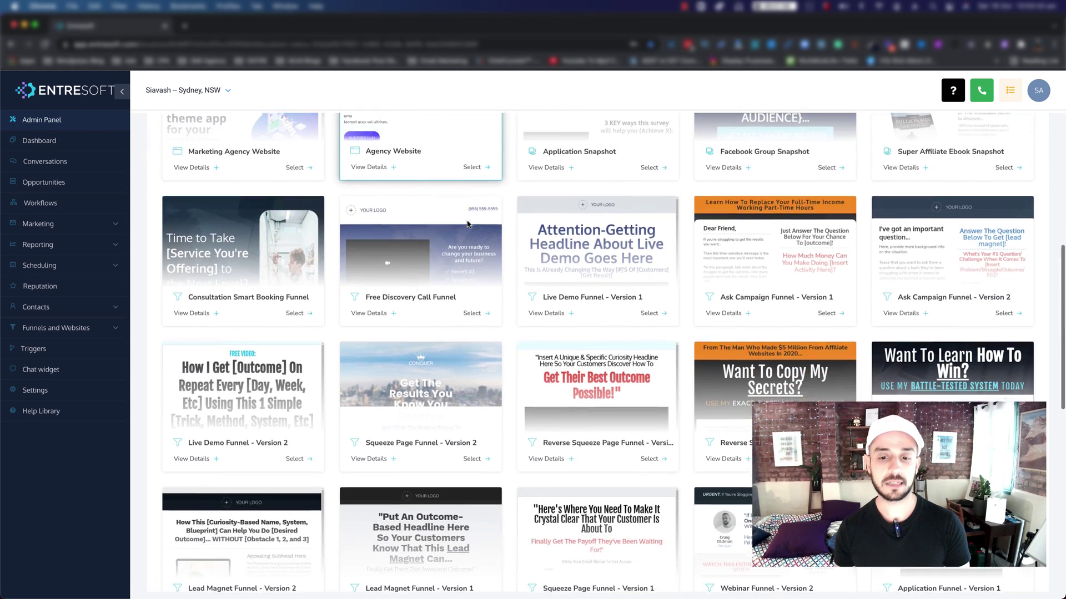
scroll(466, 223, down, 9)
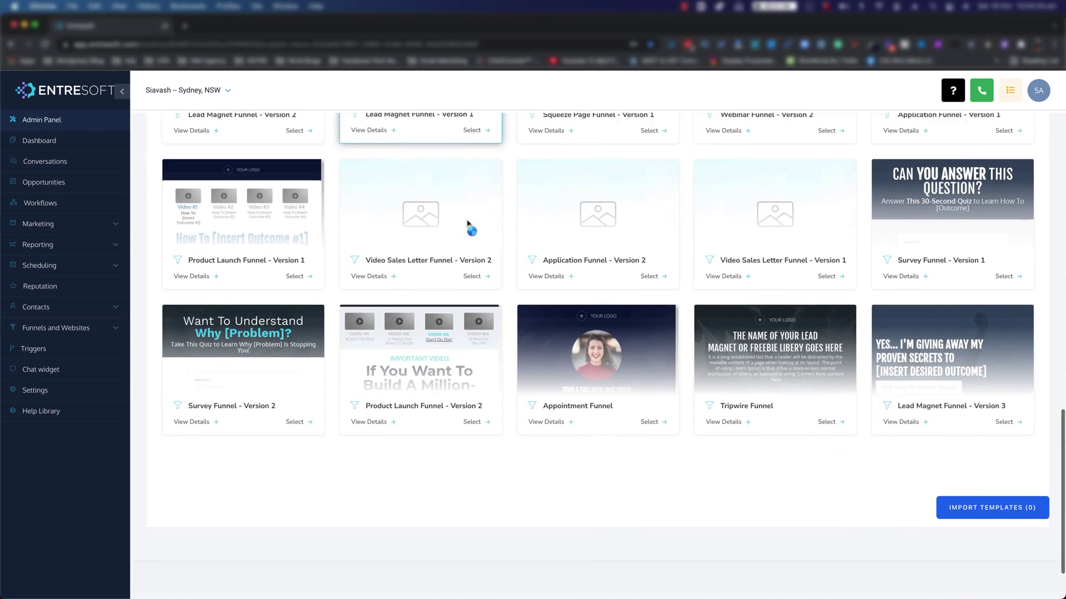
scroll(468, 225, down, 1)
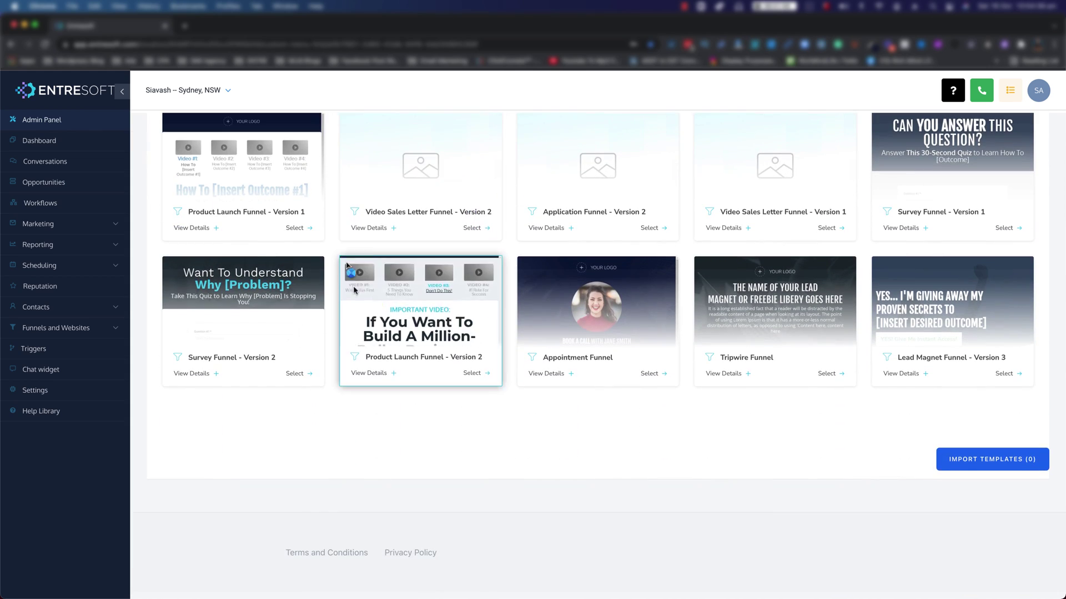
scroll(425, 289, up, 9)
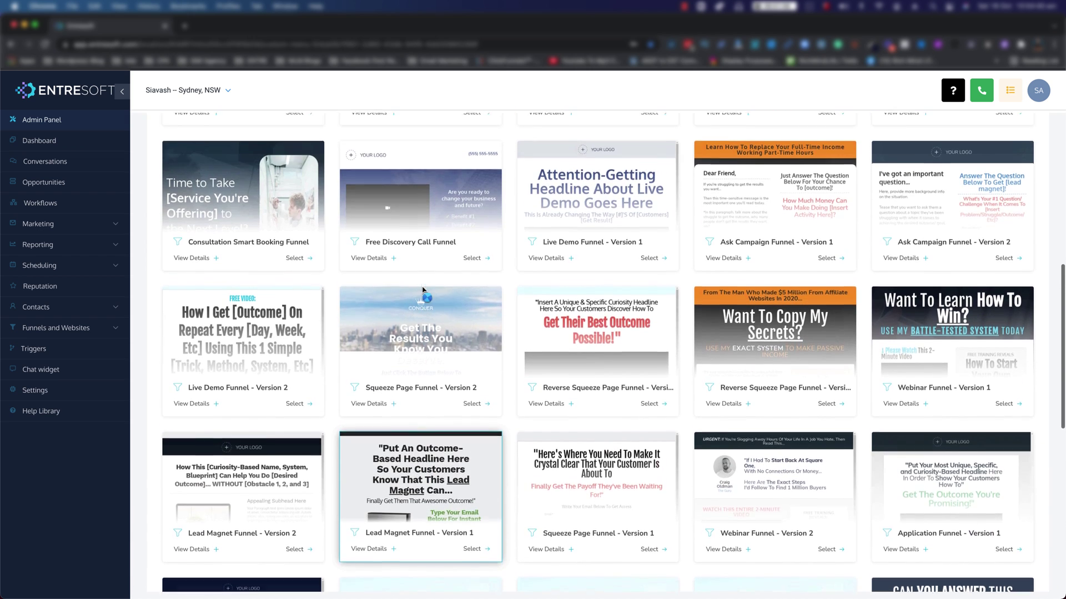
scroll(423, 290, up, 8)
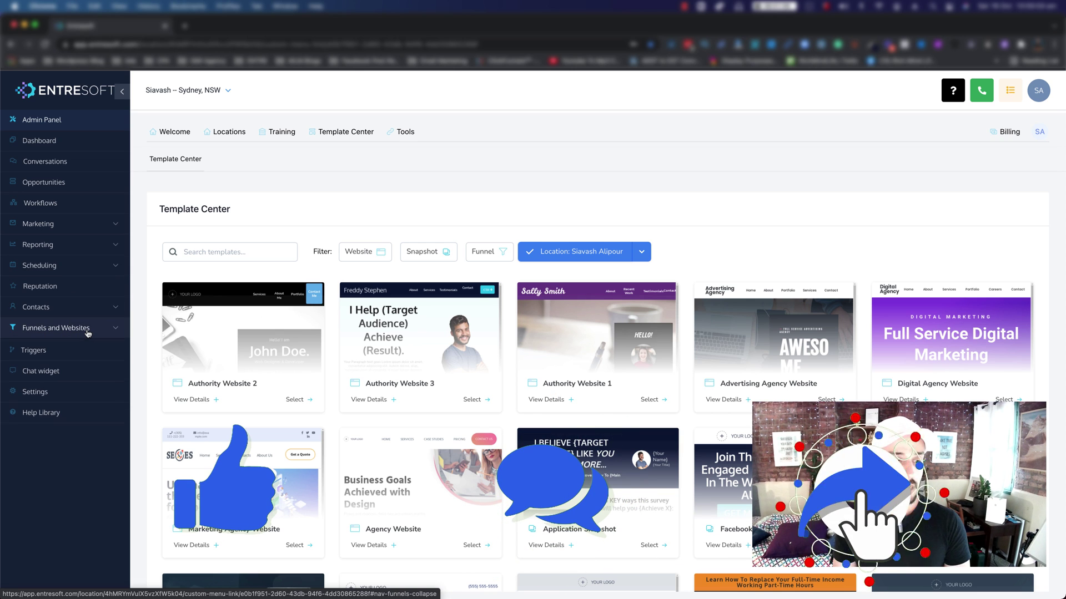
- Create a new funnel named "Awesome Funnel" in the account's funnels area
click(67, 330)
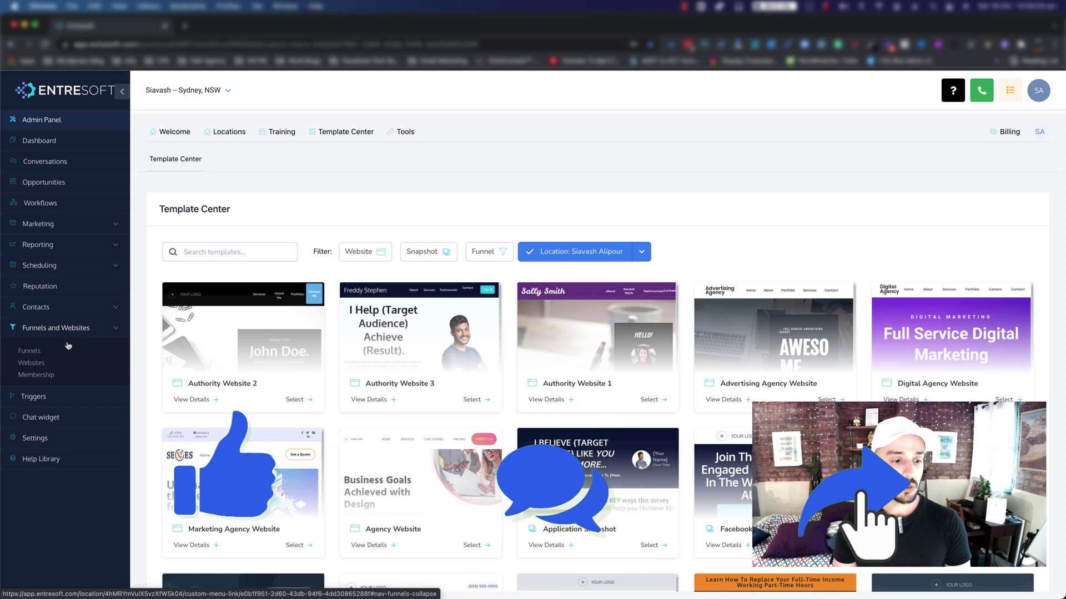
click(30, 353)
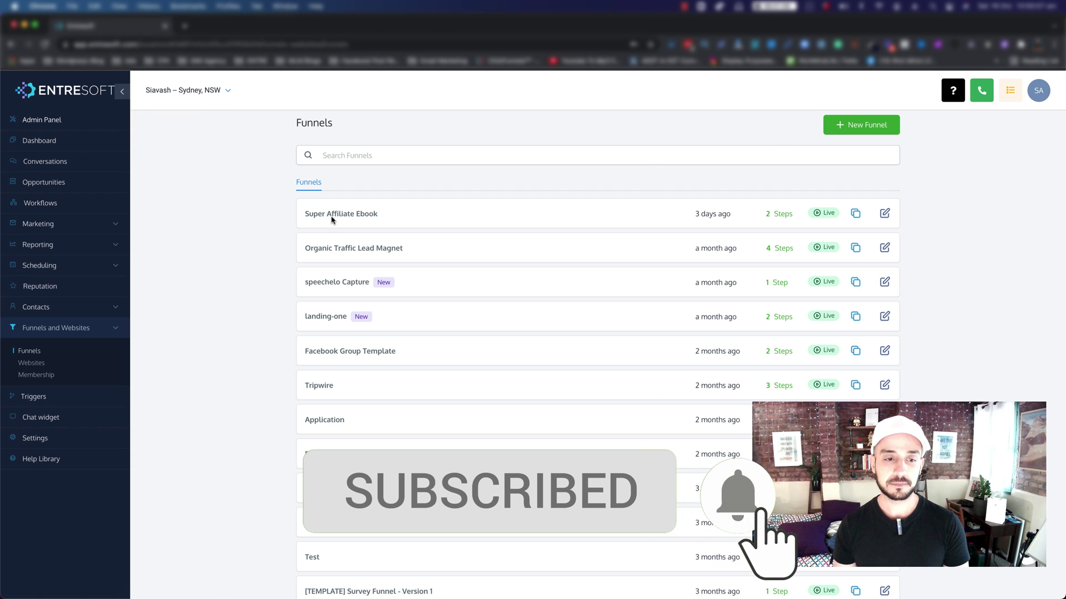
click(856, 128)
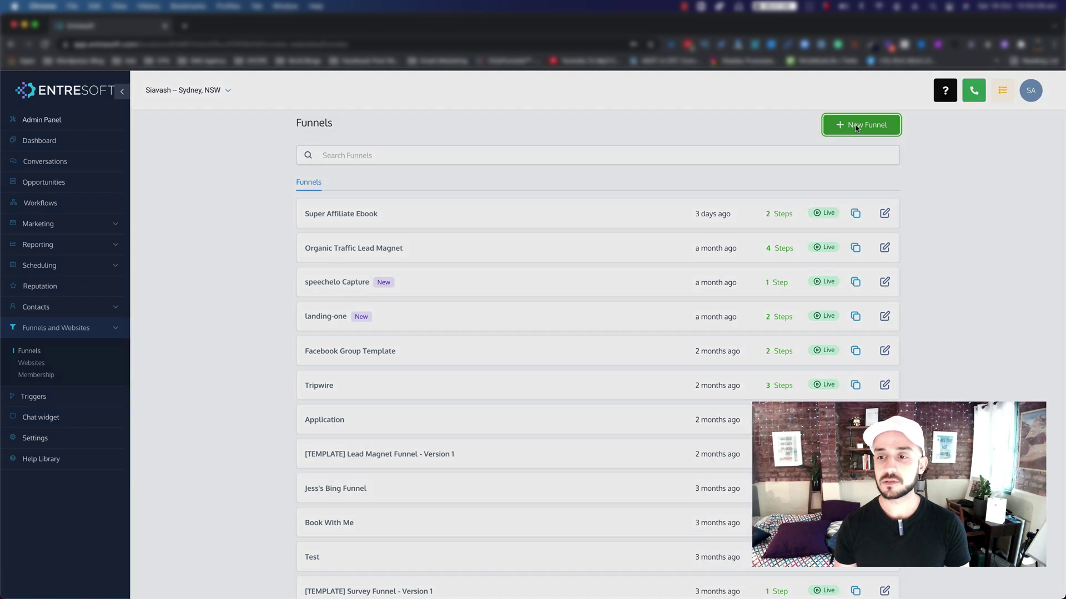
click(446, 159)
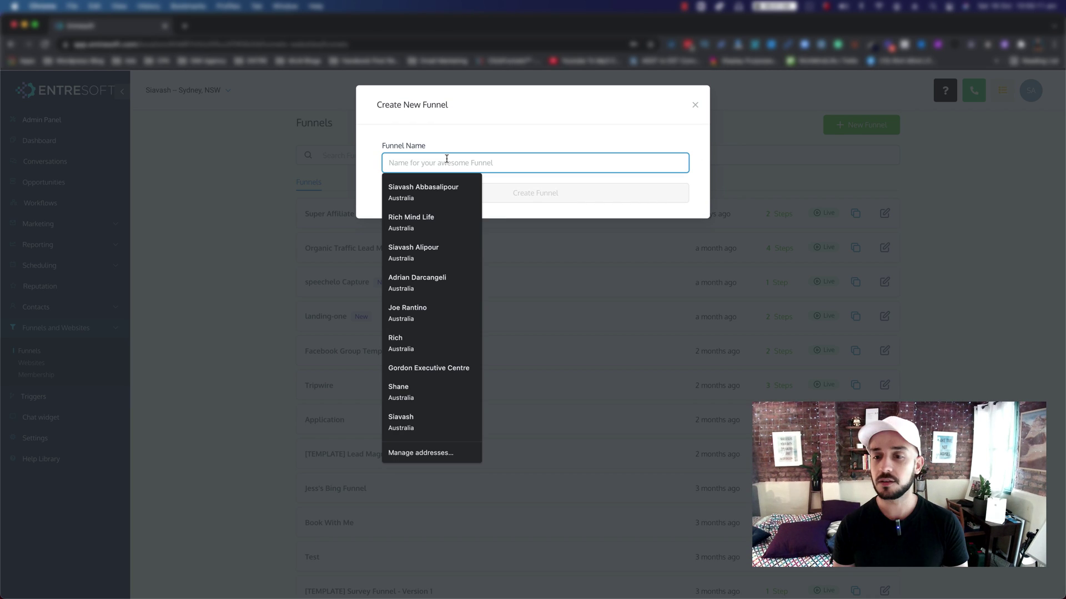
text(Awesome Funnel)
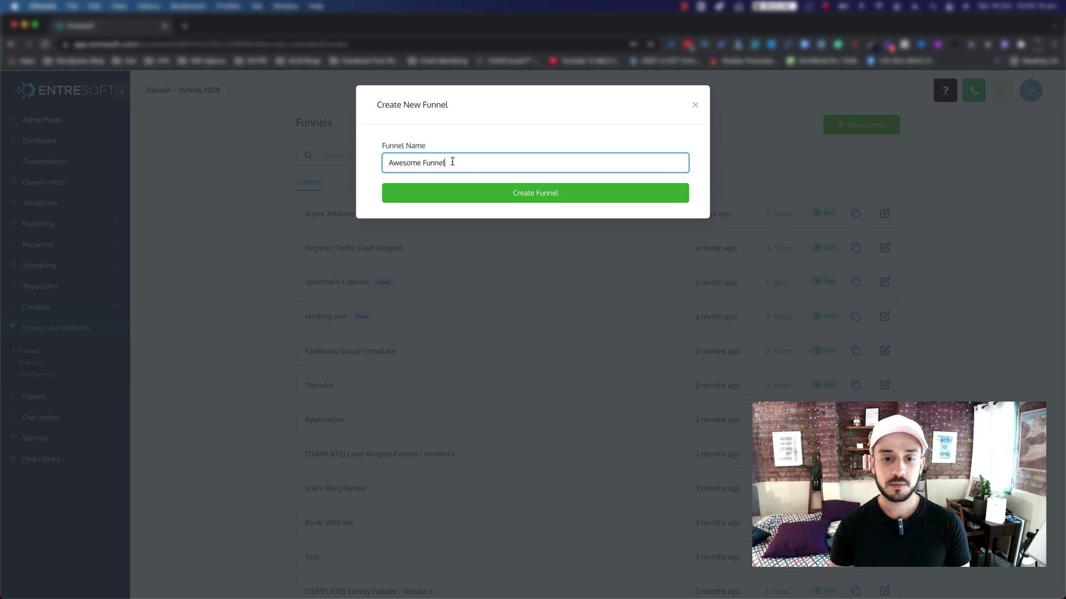
click(518, 198)
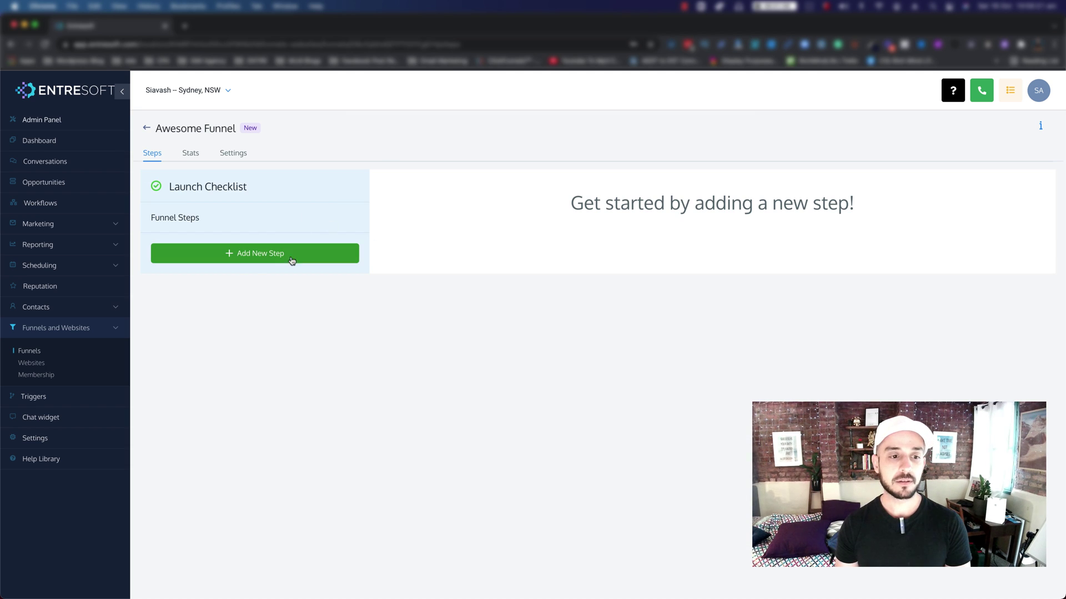
- Add a first step to the funnel with the page name "landing"
click(252, 256)
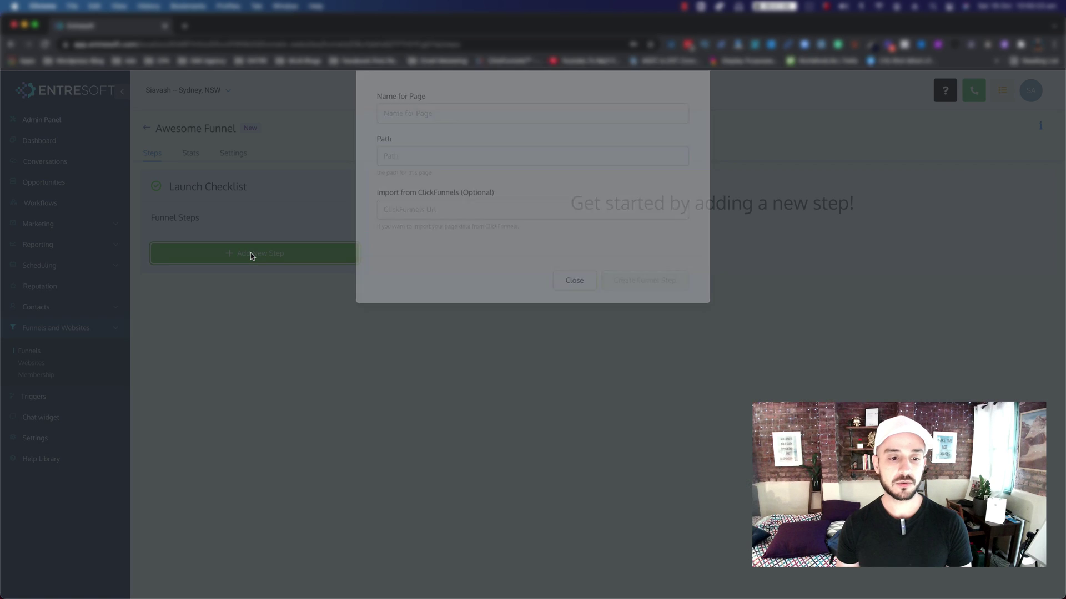
click(443, 162)
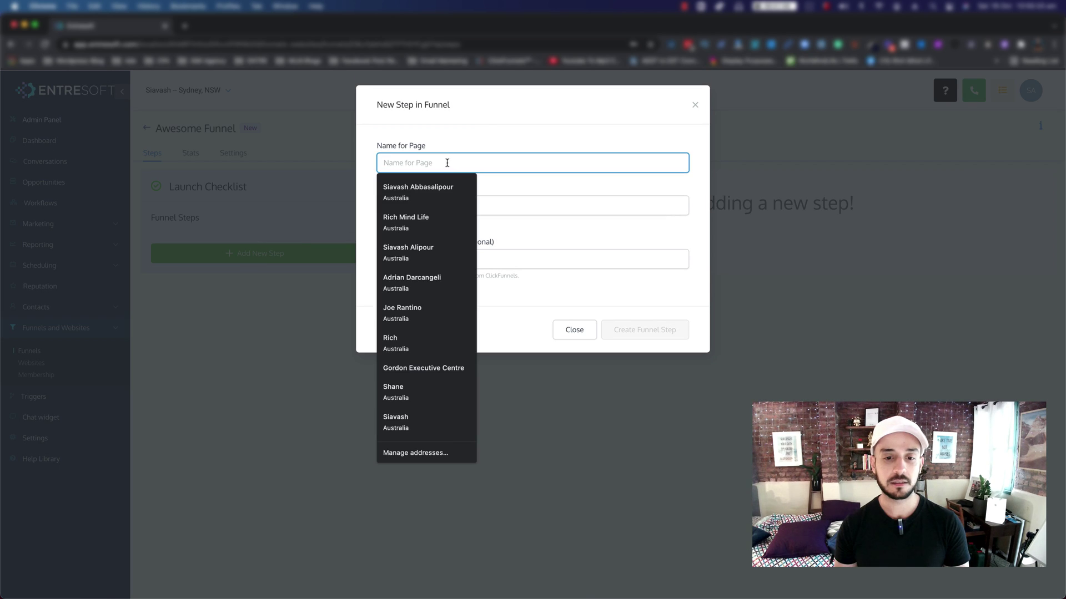
click(486, 126)
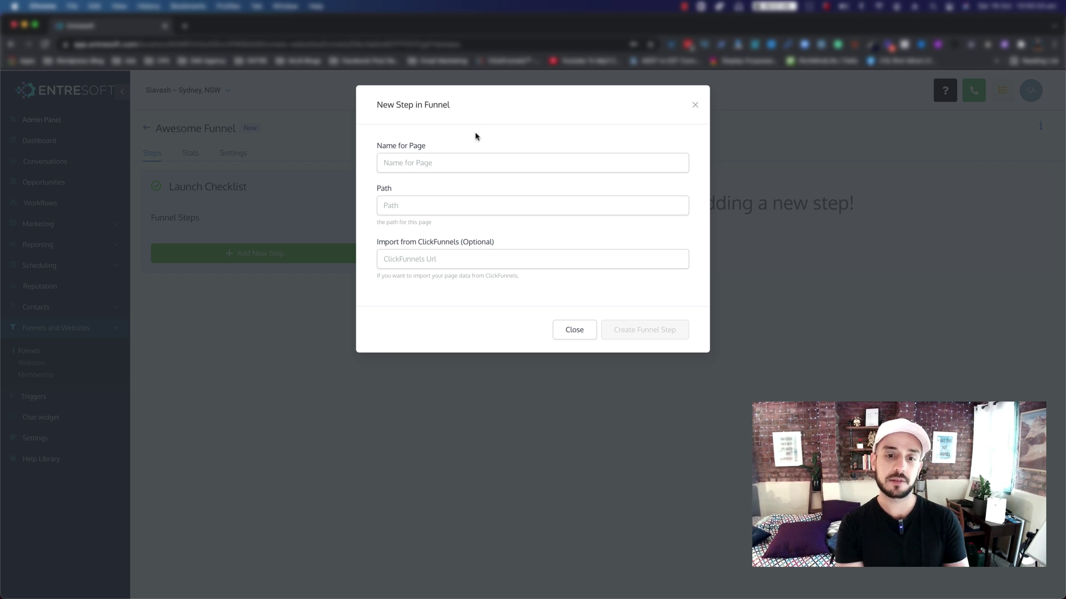
click(438, 163)
text(landi)
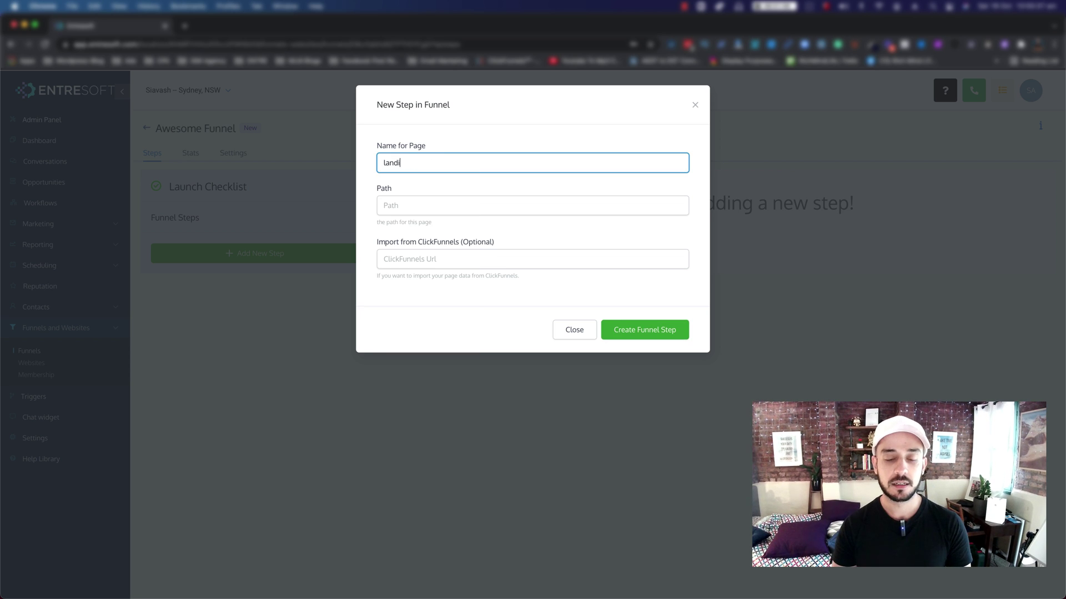
text(ng ang)
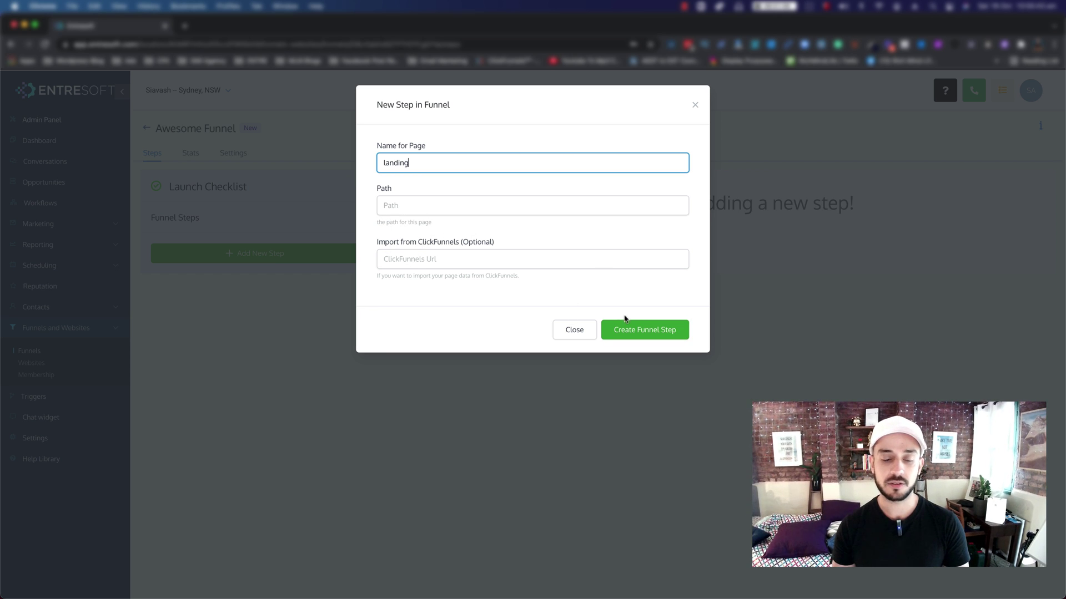
click(633, 331)
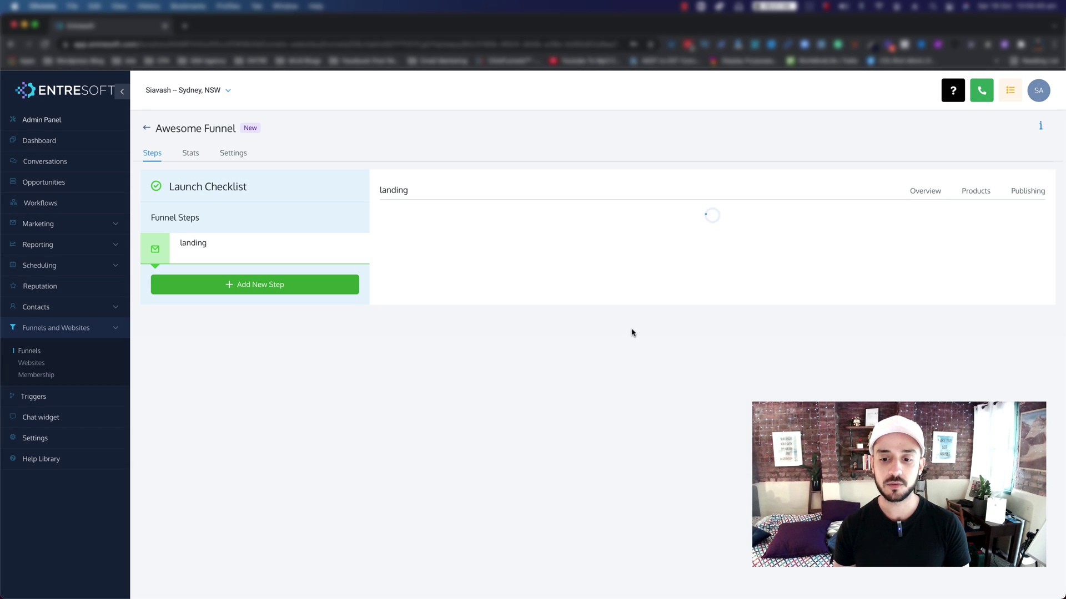
- Add a second funnel step with the page name "Thank you"
click(194, 284)
click(418, 165)
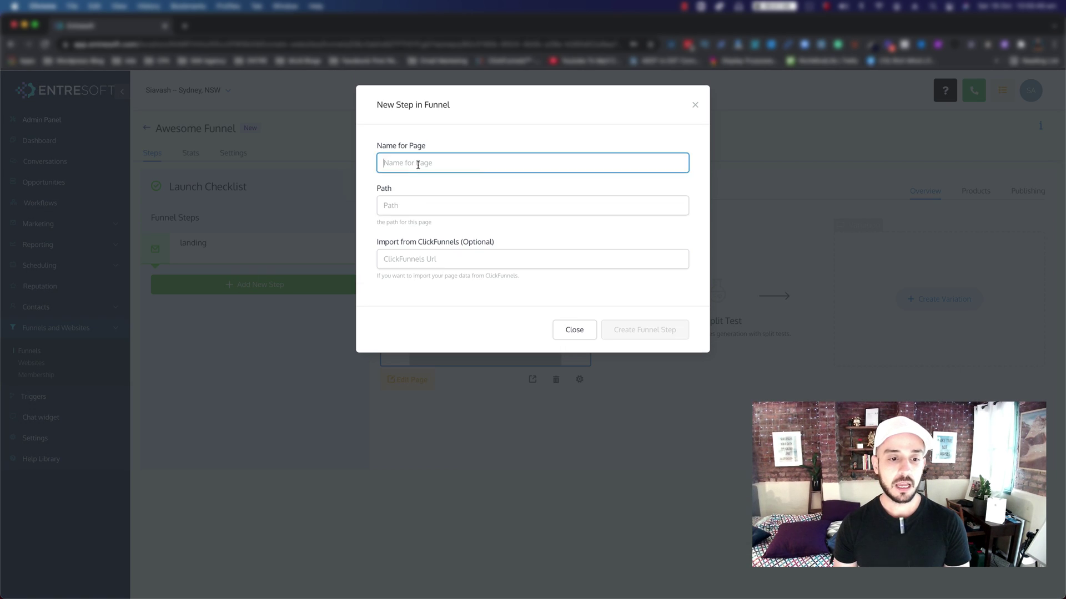
text(Thank you)
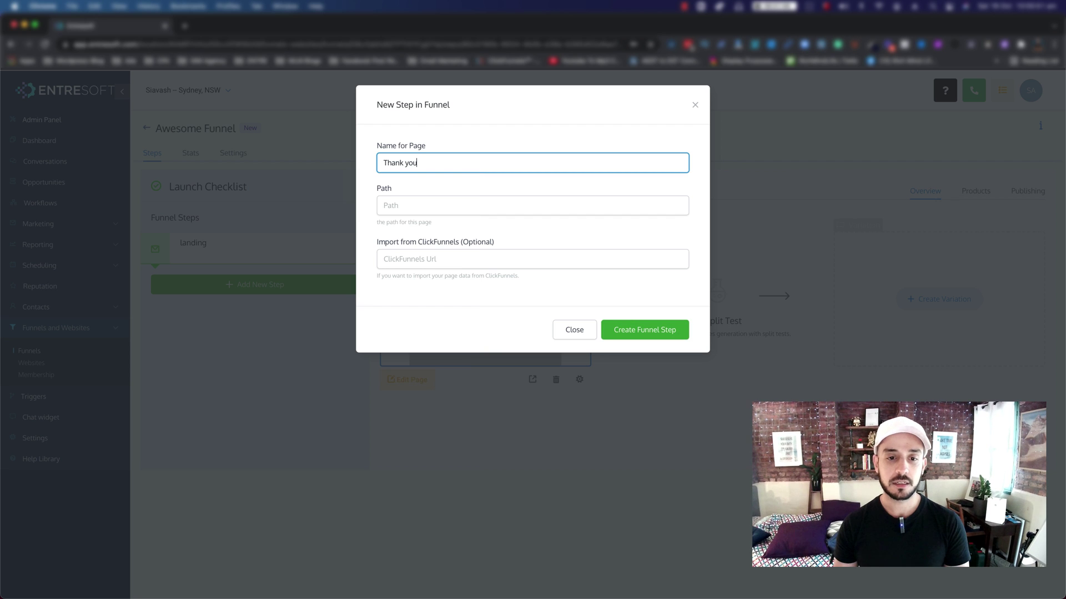
click(642, 331)
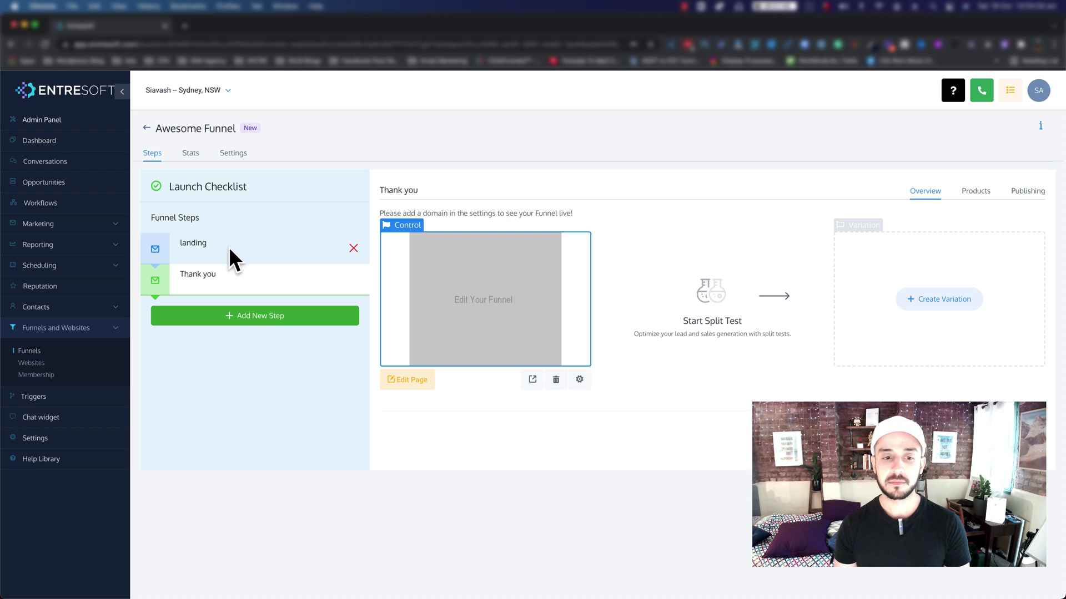
- Open the landing step's page for editing and add a full-width section to the blank page
click(194, 250)
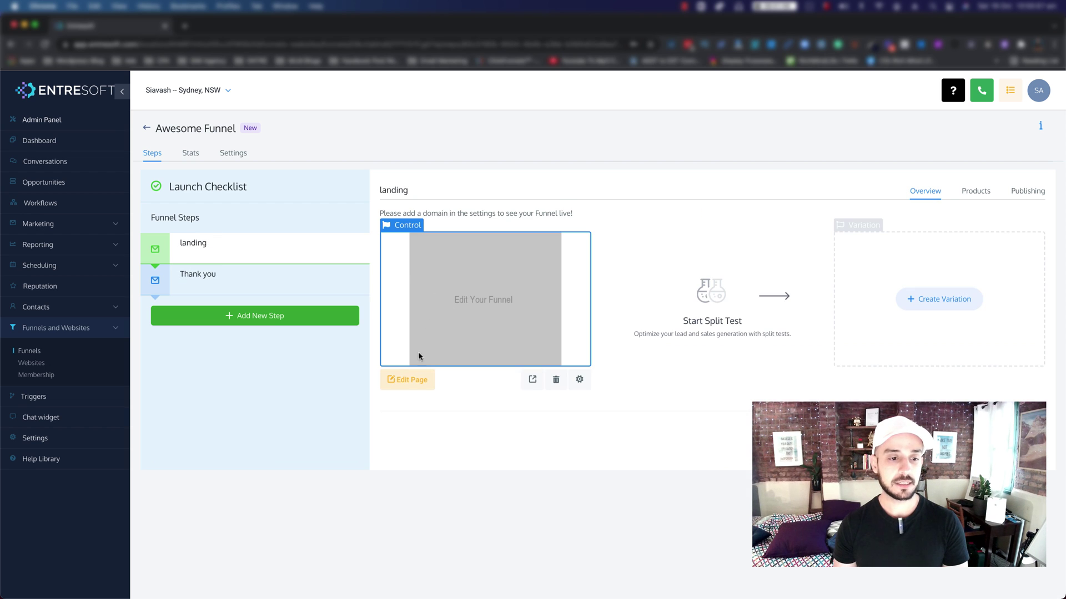
click(420, 384)
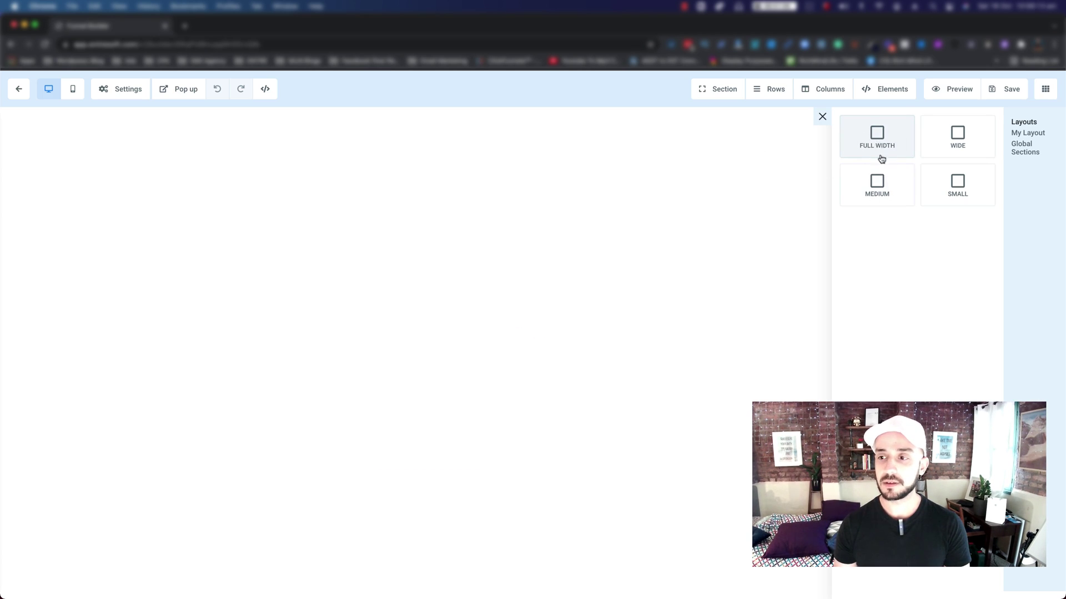
click(875, 137)
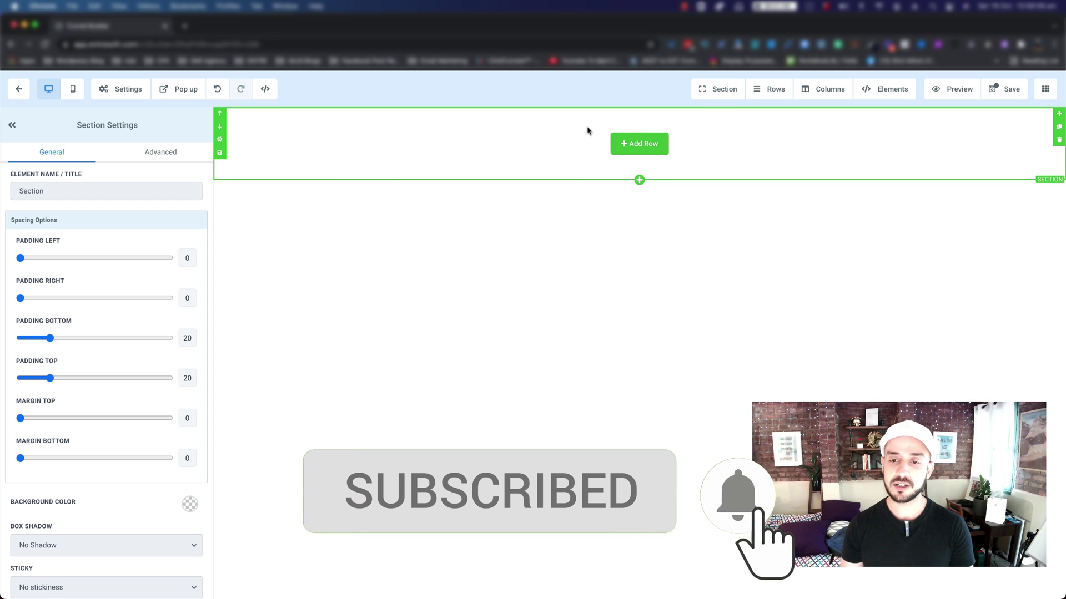
- Insert a 2-column row into the empty full-width section
click(647, 146)
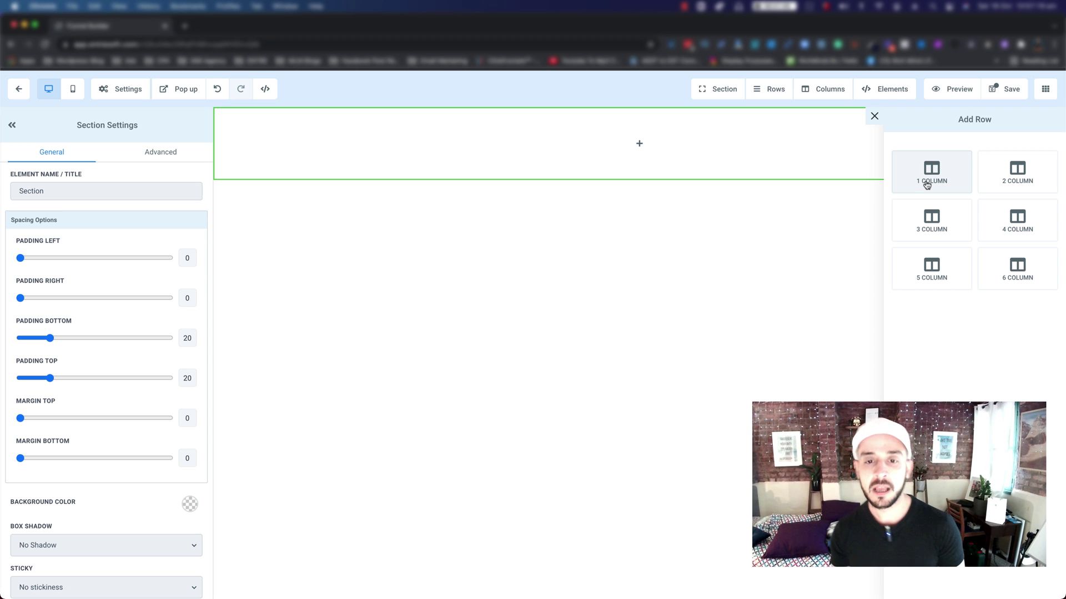
click(1025, 175)
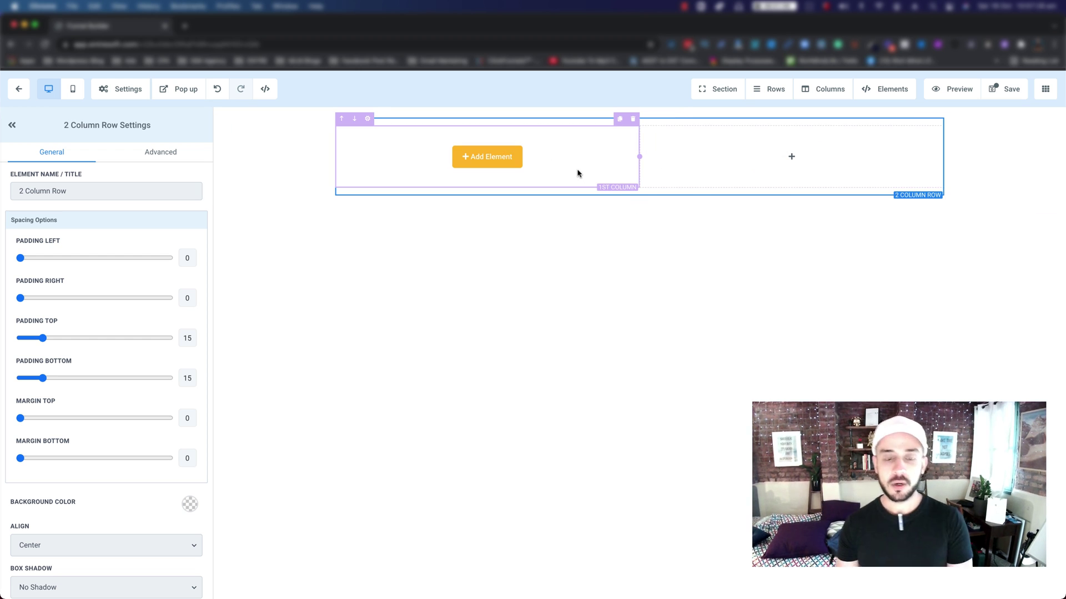
click(423, 219)
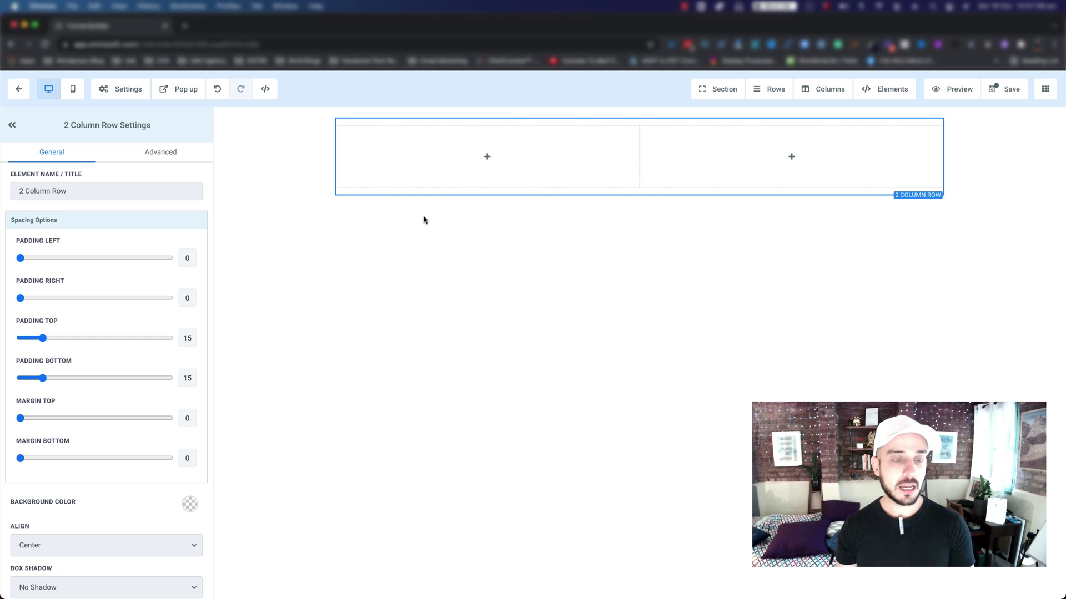
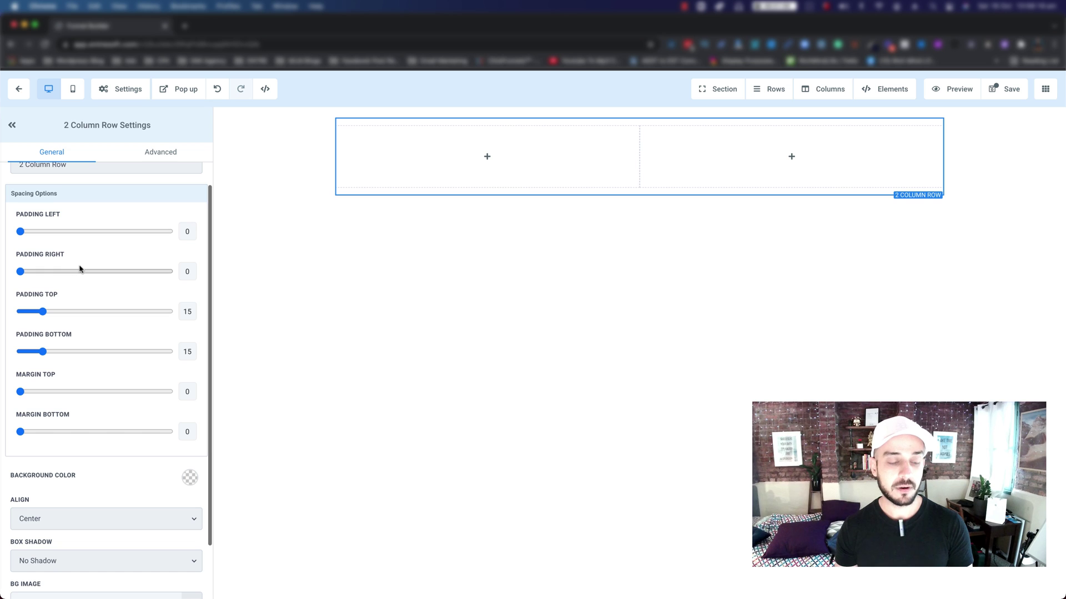
- Review the 2-column row's general and advanced settings, including spacing, background, alignment, border and visibility
scroll(50, 272, down, 2)
scroll(53, 287, down, 1)
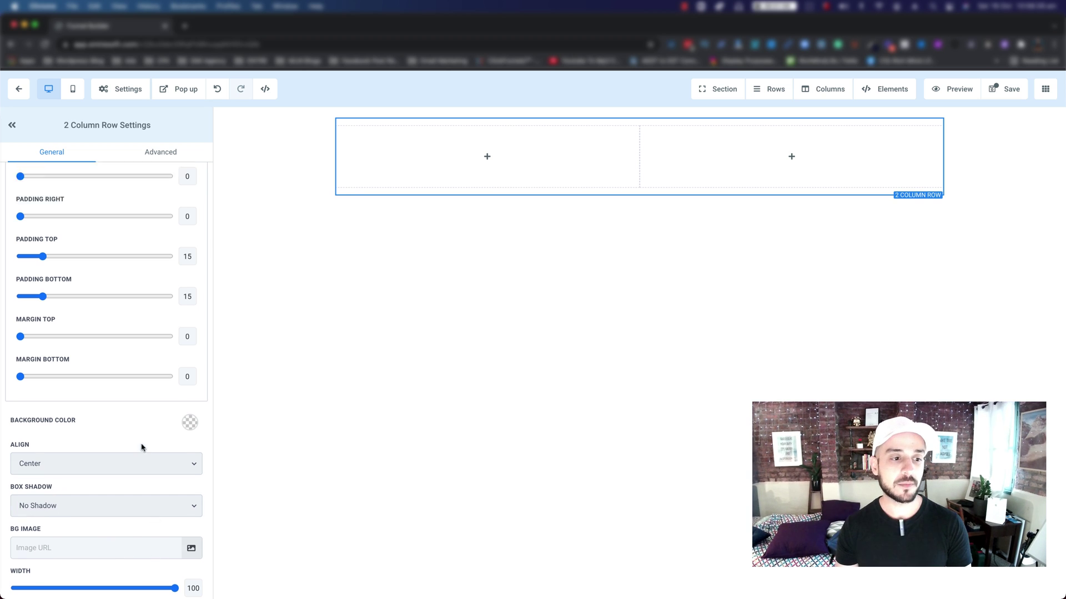
scroll(160, 311, up, 3)
click(176, 160)
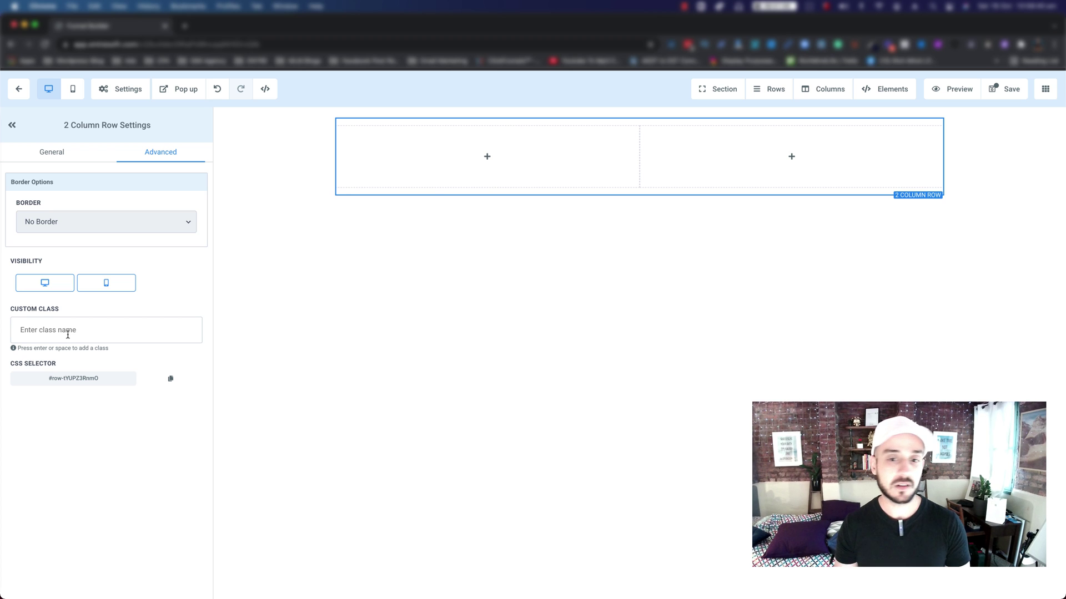
click(52, 153)
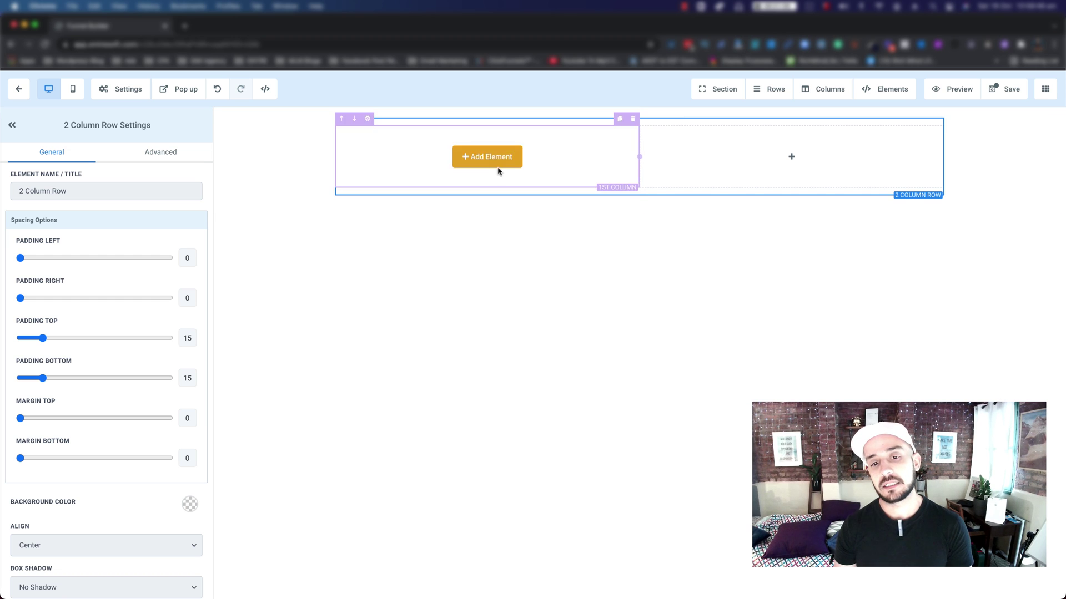
- Add an image element to the first column of the 2-column row
mouse_move(459, 161)
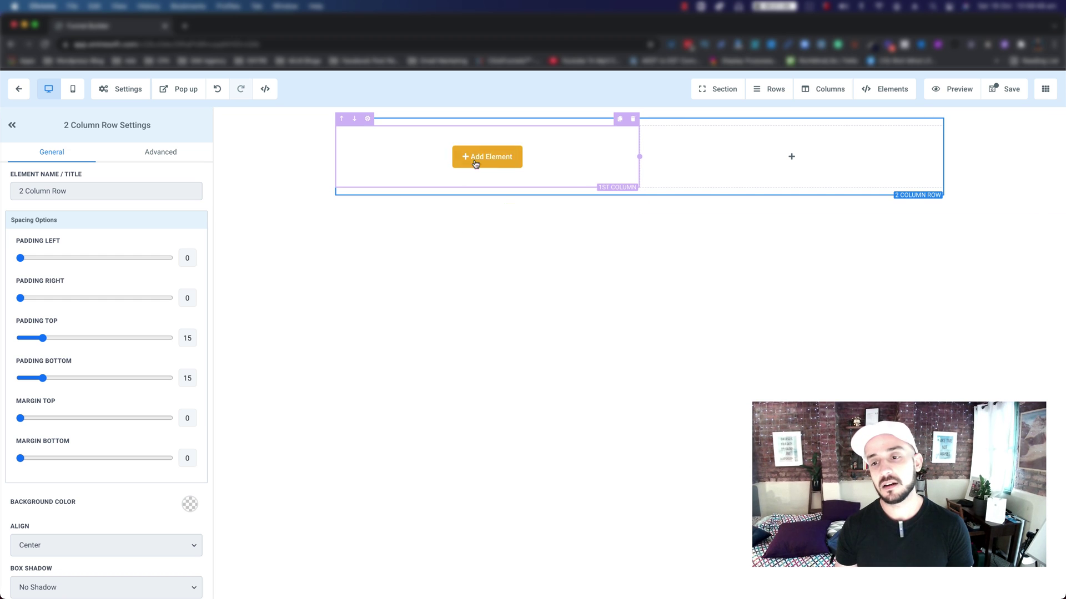
mouse_move(801, 166)
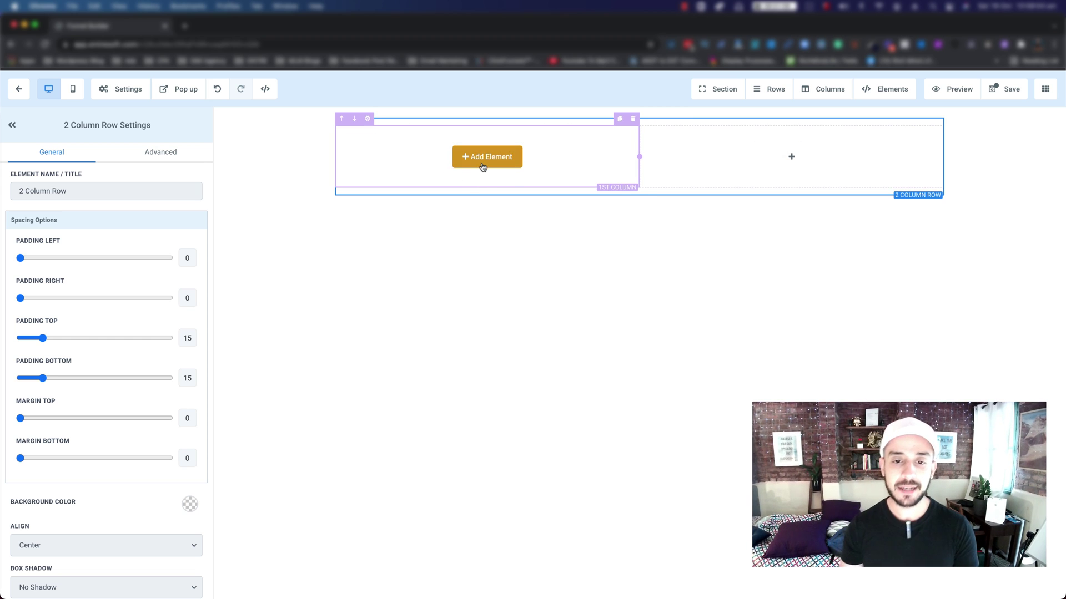
click(489, 163)
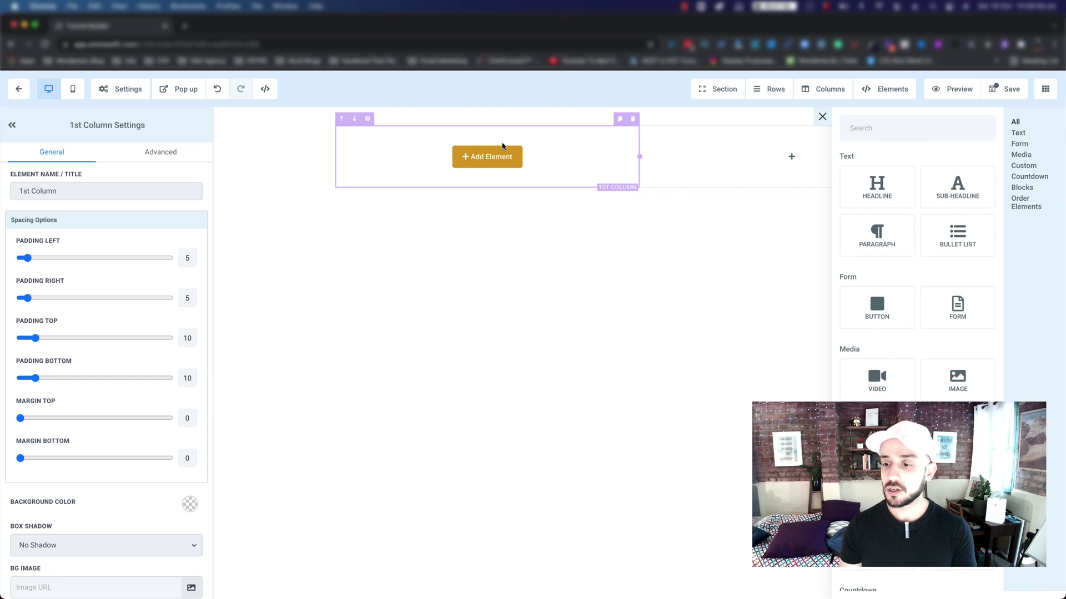
scroll(894, 286, down, 2)
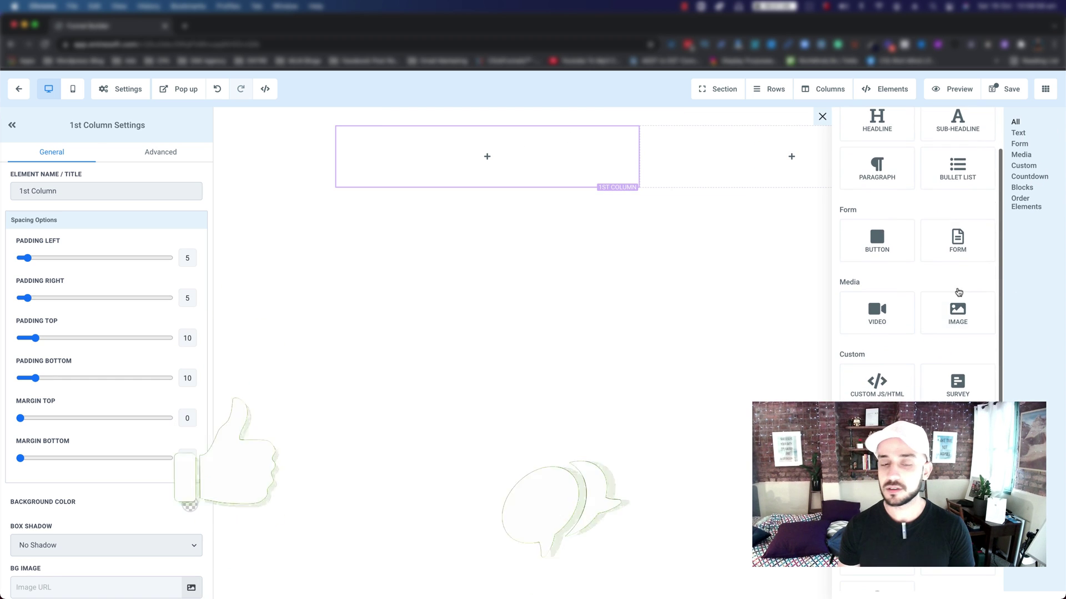
click(956, 311)
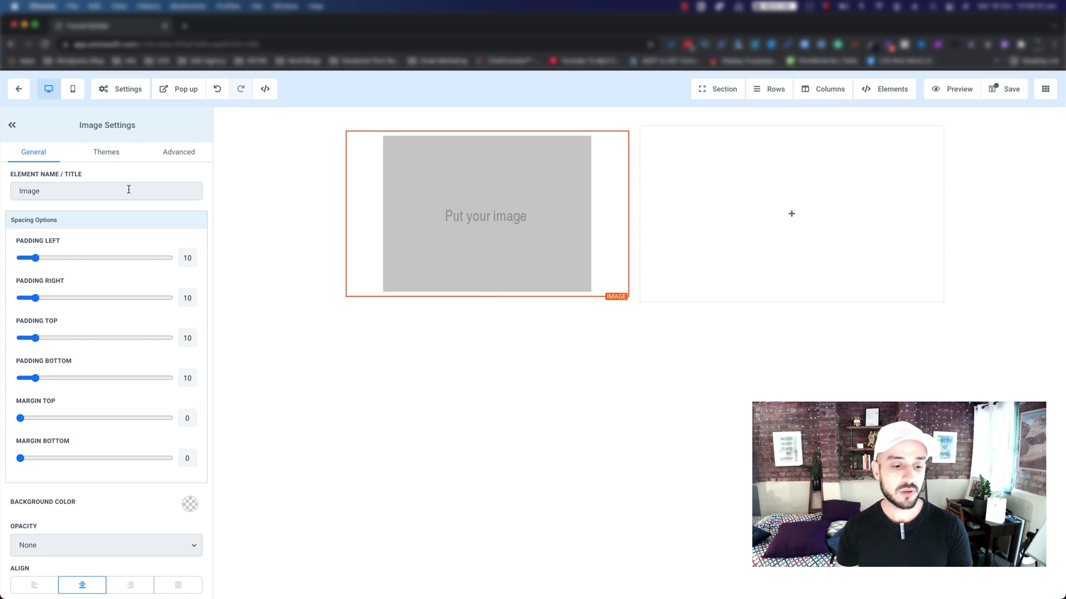
- Replace the image placeholder with the library photo of a blonde woman in yellow and a man holding a tablet
scroll(129, 190, down, 5)
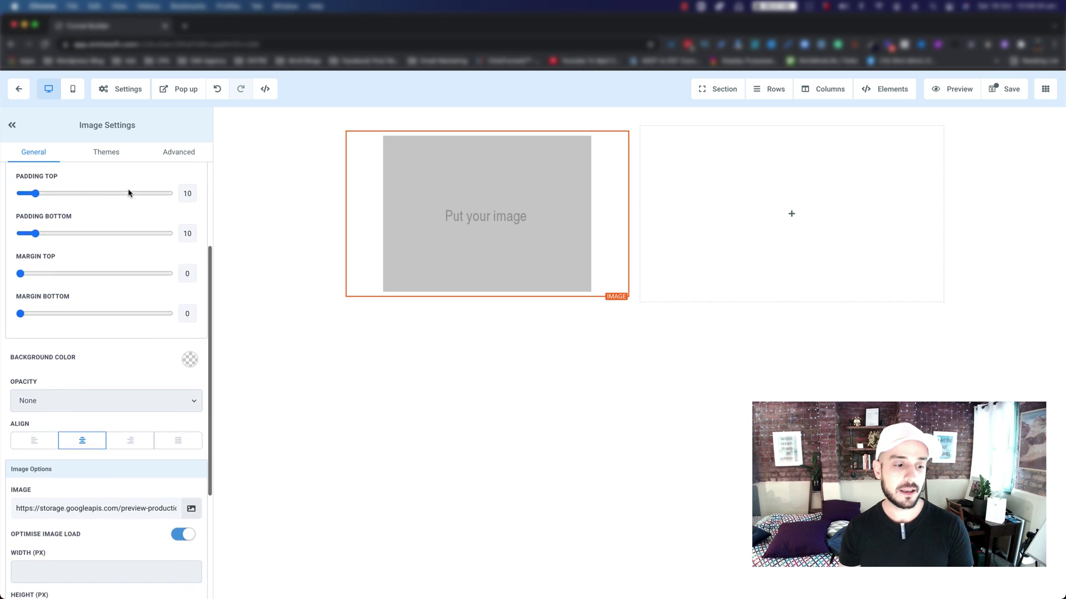
scroll(129, 193, down, 3)
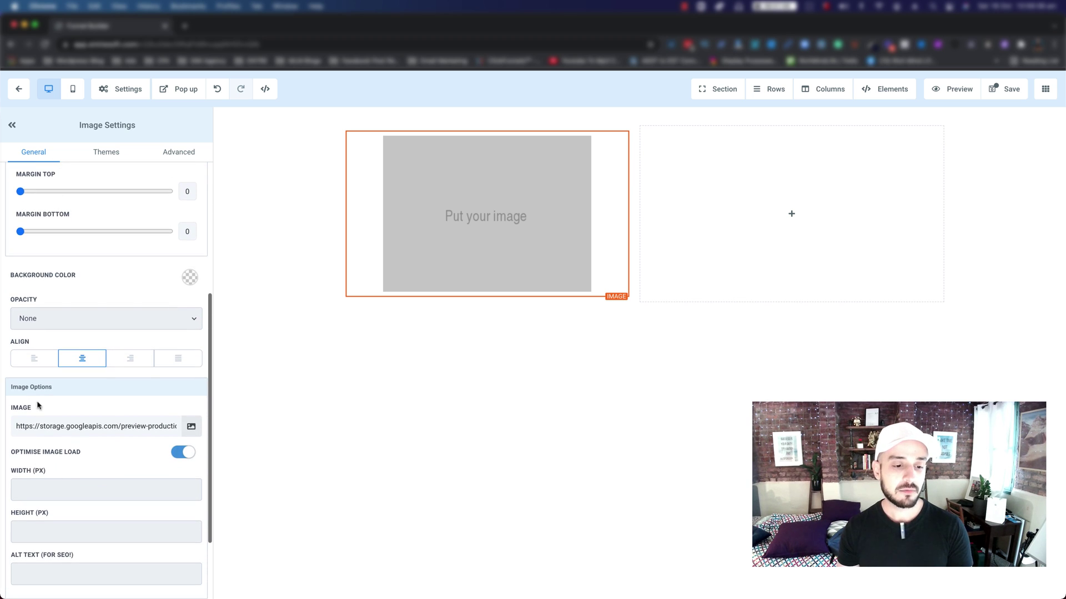
click(192, 427)
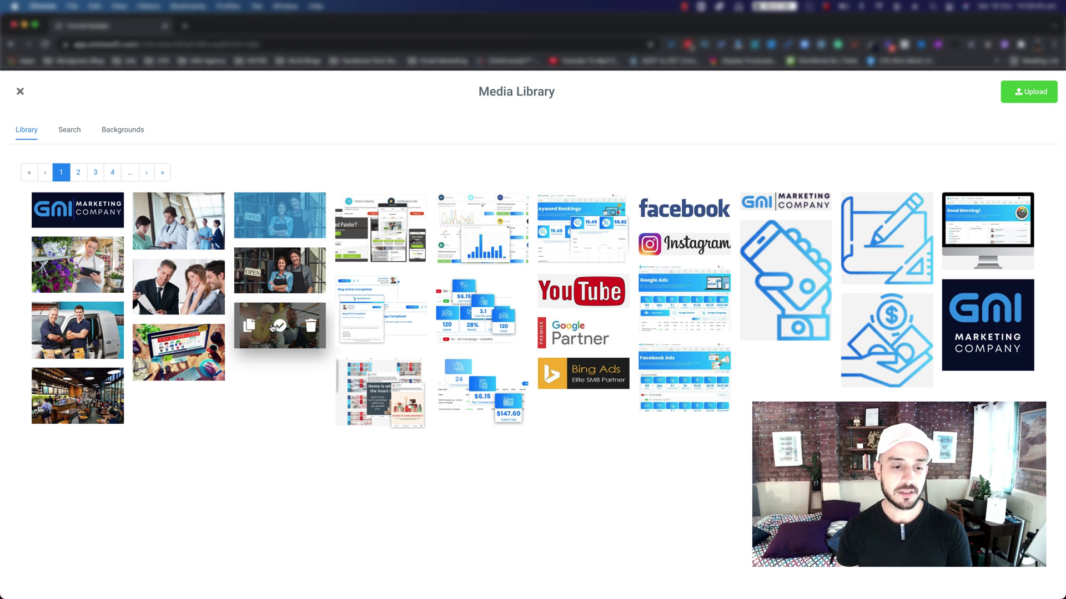
click(281, 327)
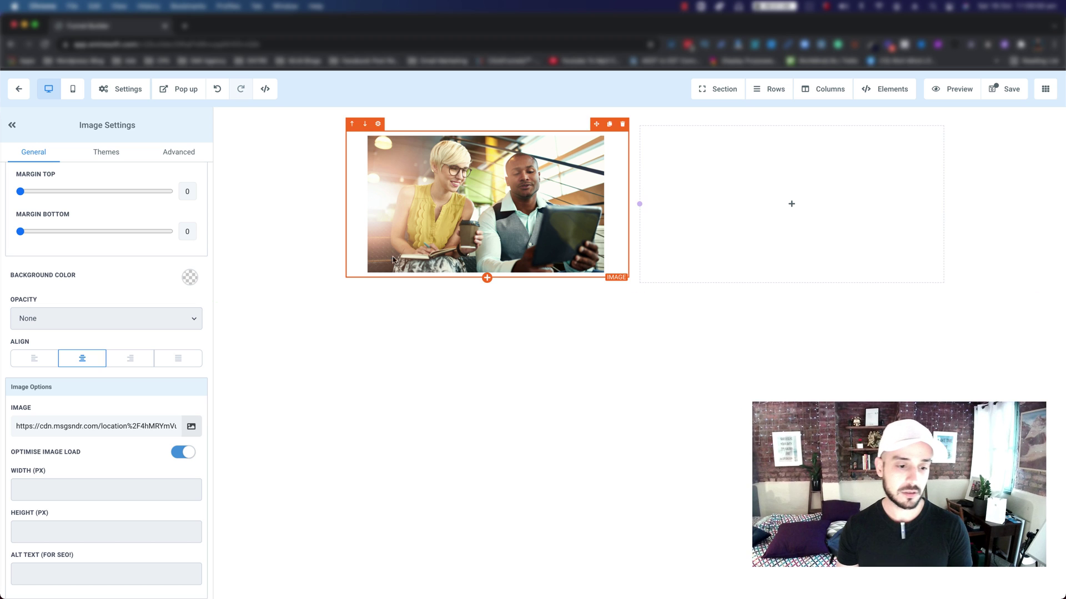
- Search Pixabay for "luxury" photos as a new source for the first column's image
click(192, 428)
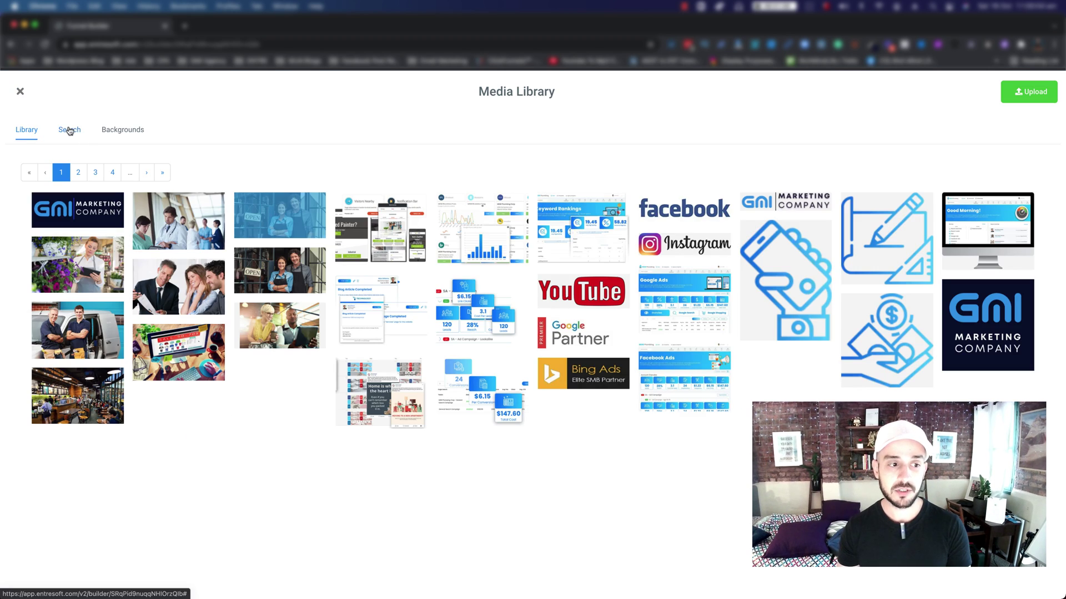
click(68, 130)
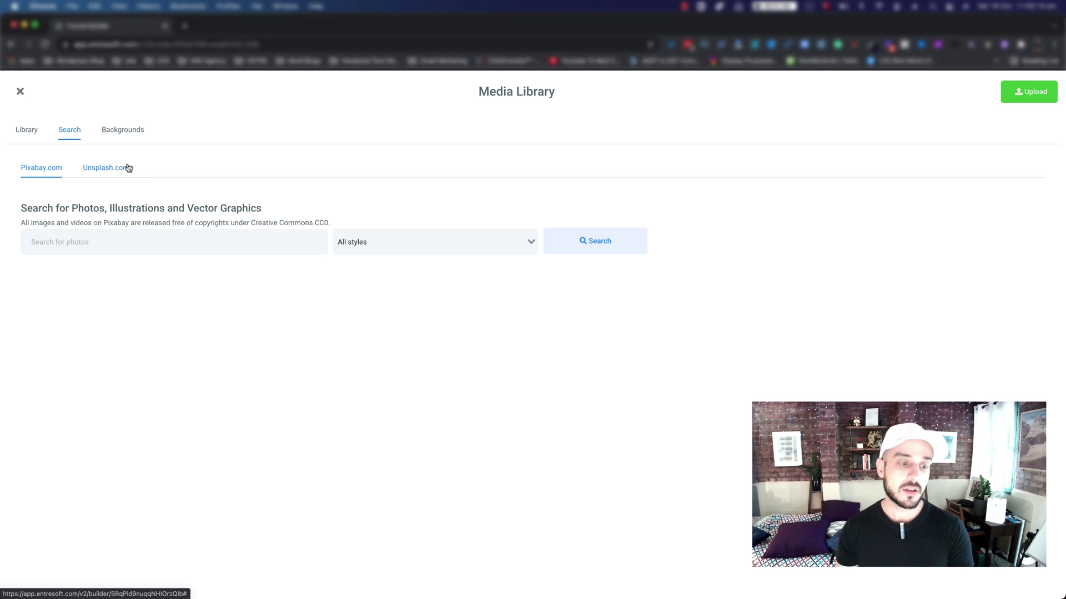
click(109, 245)
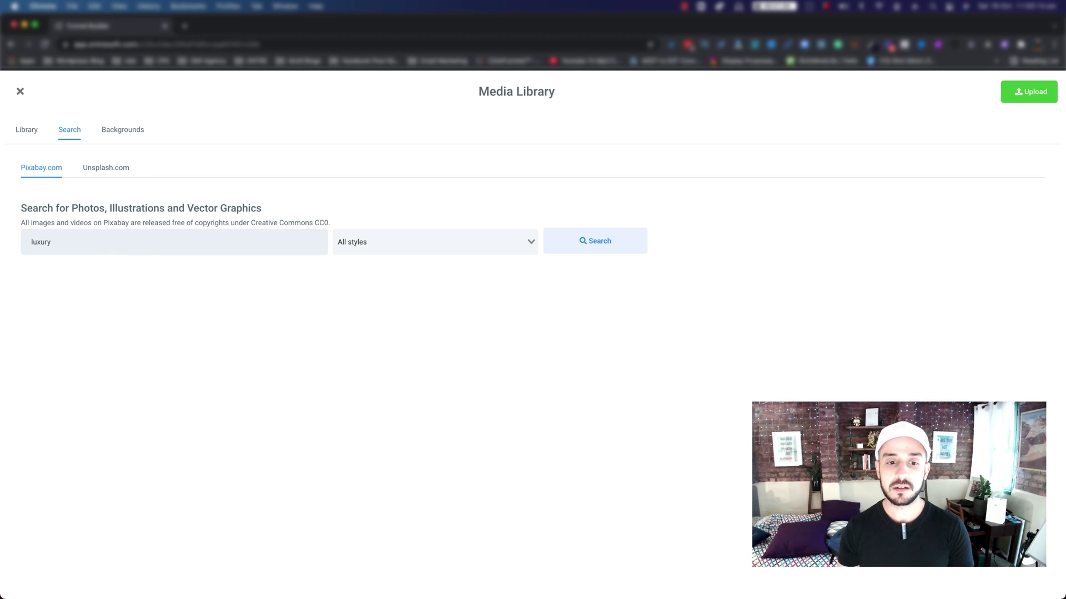
click(611, 245)
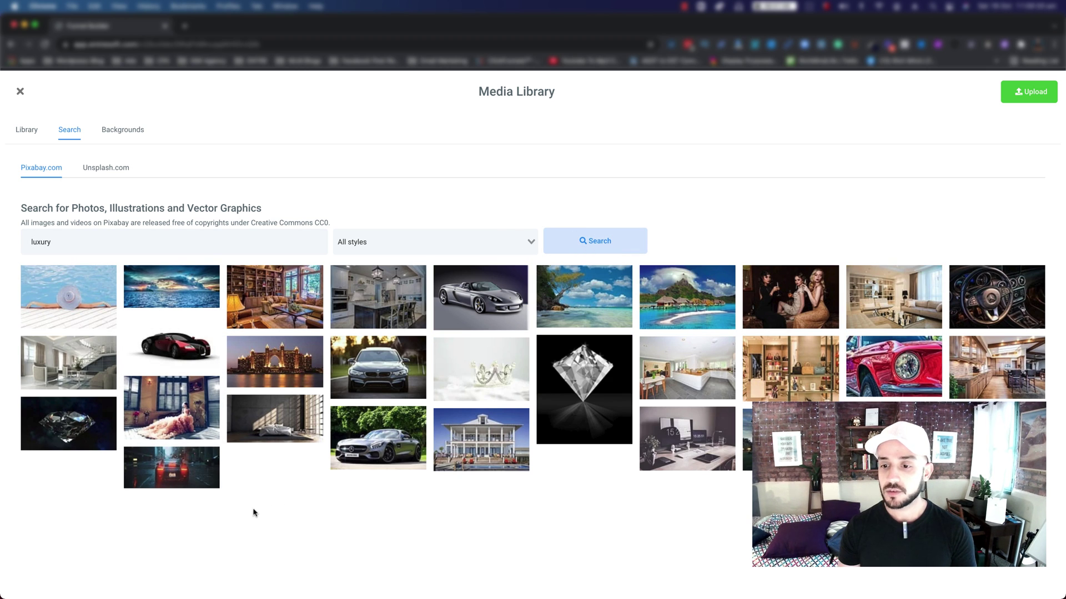
- Save the photo of three women in evening dresses to the media library and use it as the first column's image
mouse_move(798, 302)
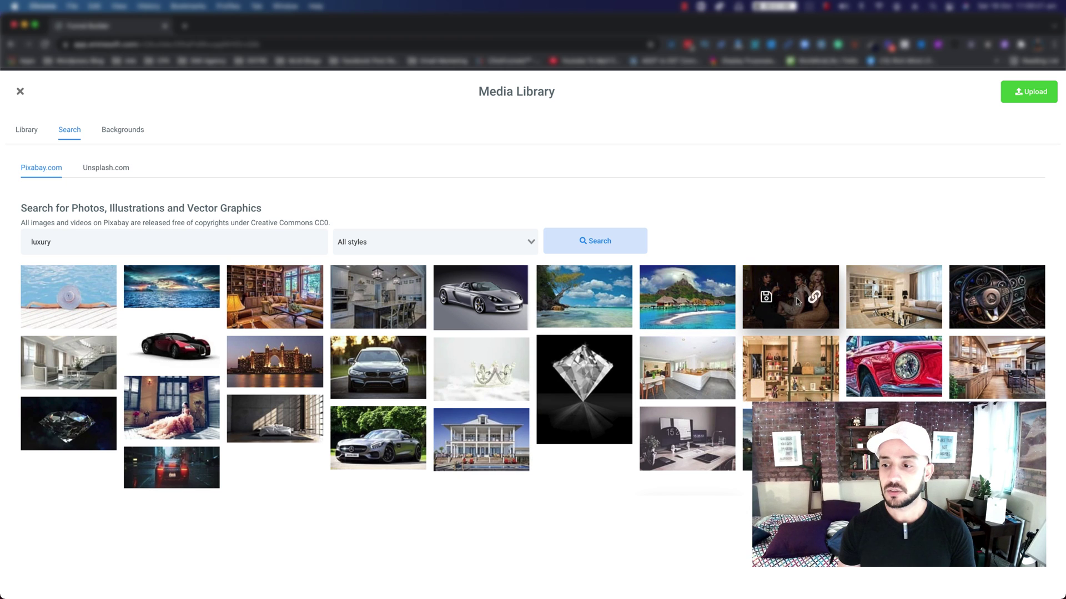
click(767, 300)
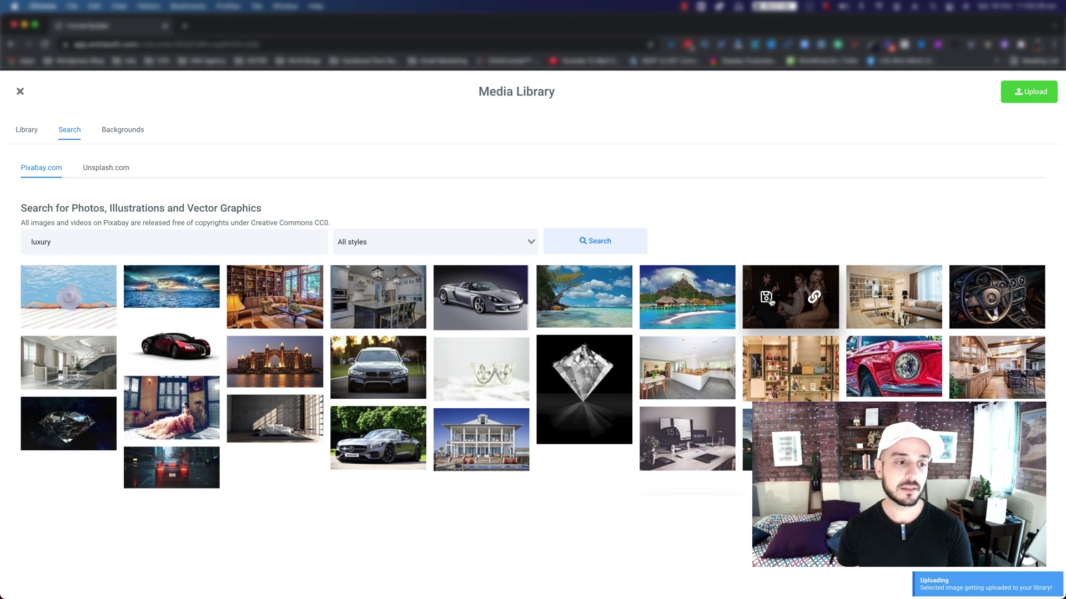
click(24, 130)
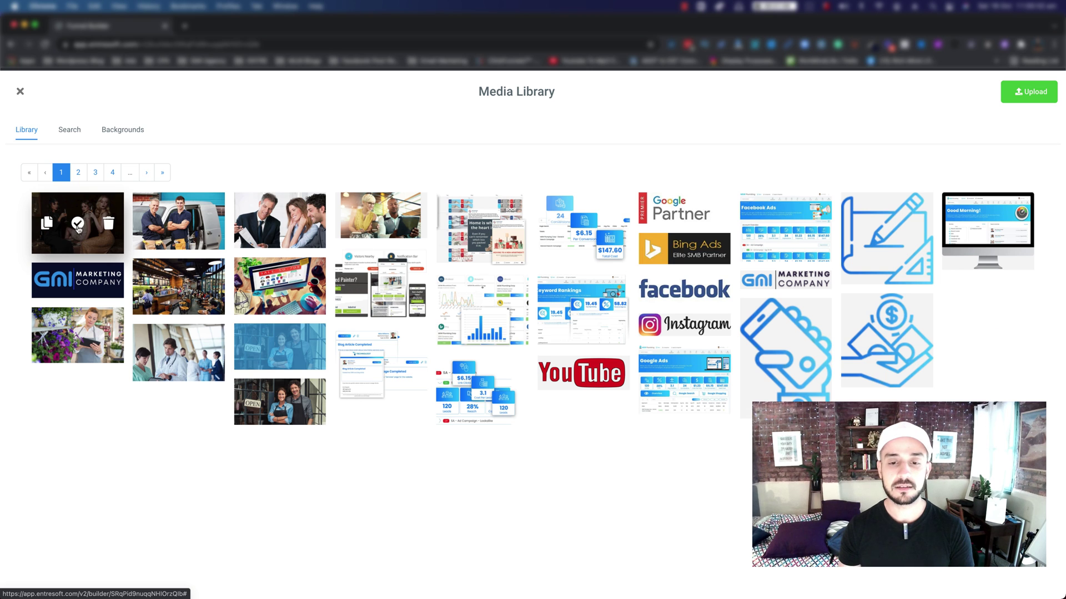
click(78, 224)
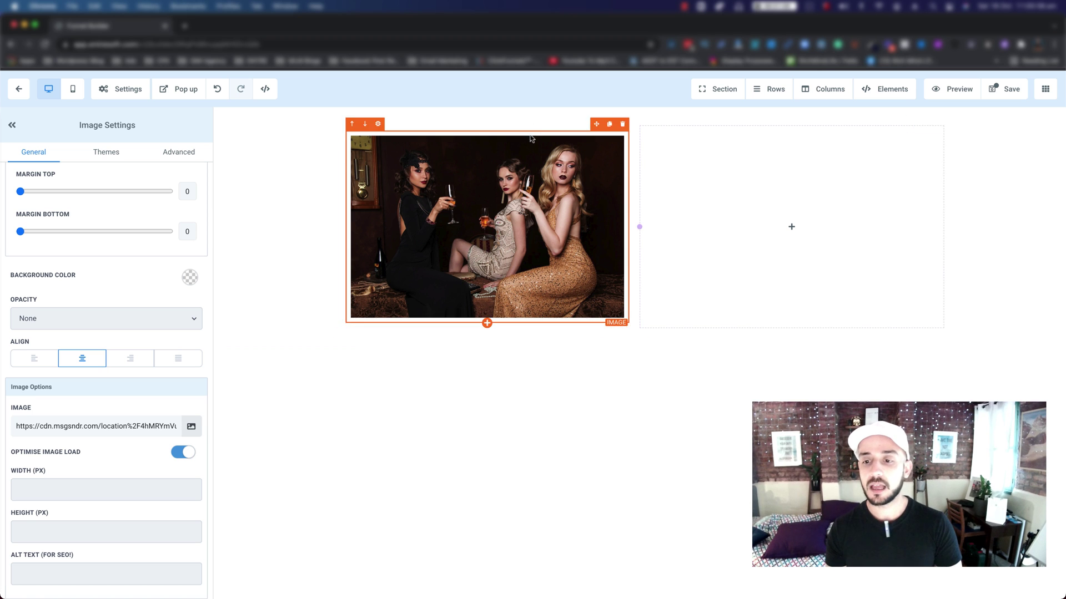
- Add a headline element to the empty second column
mouse_move(671, 210)
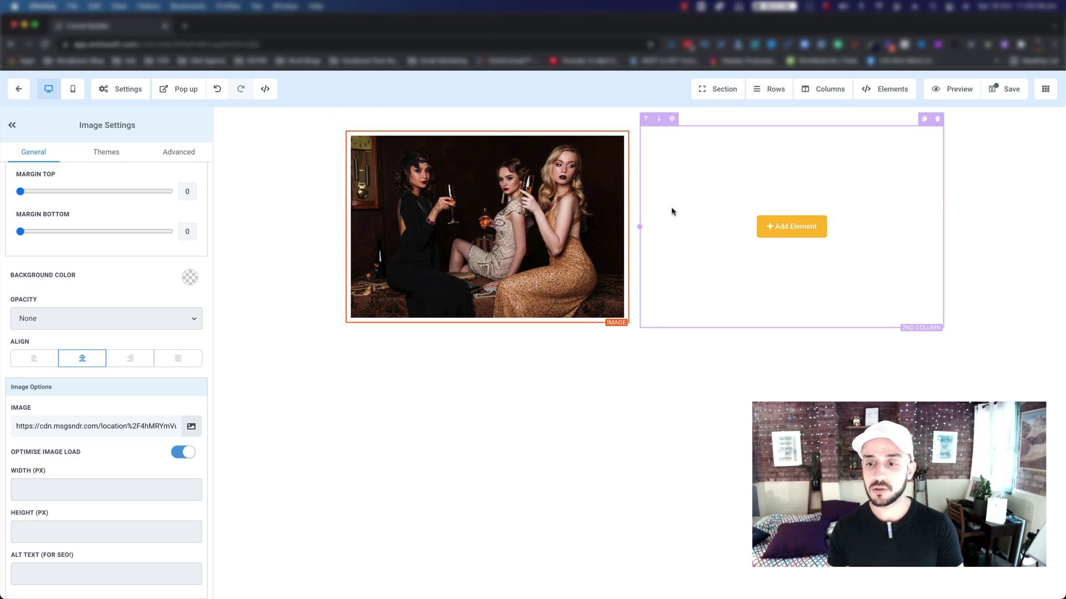
click(792, 228)
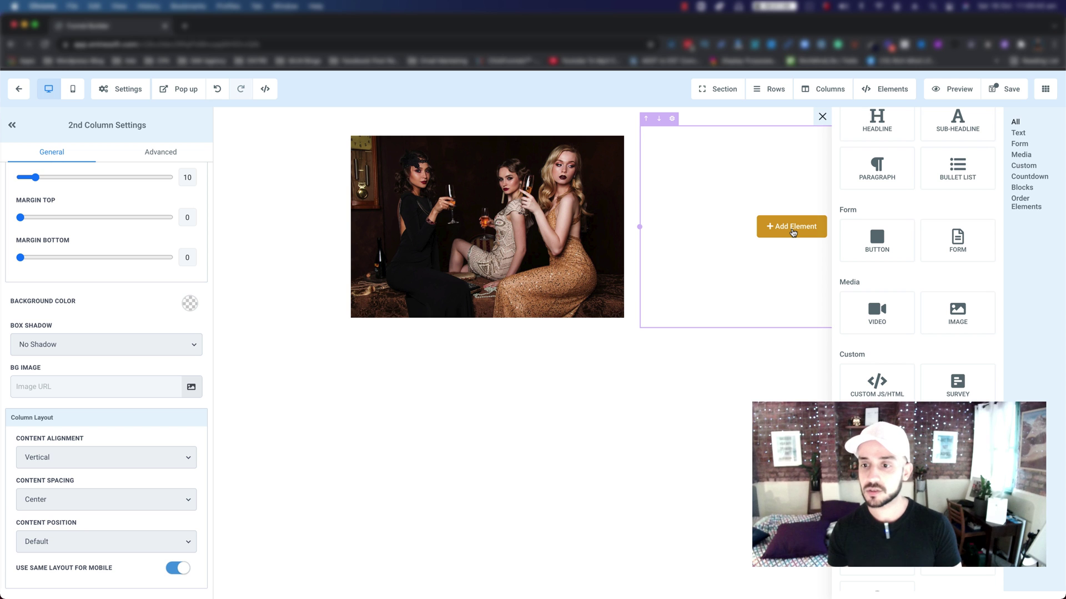
scroll(849, 203, up, 2)
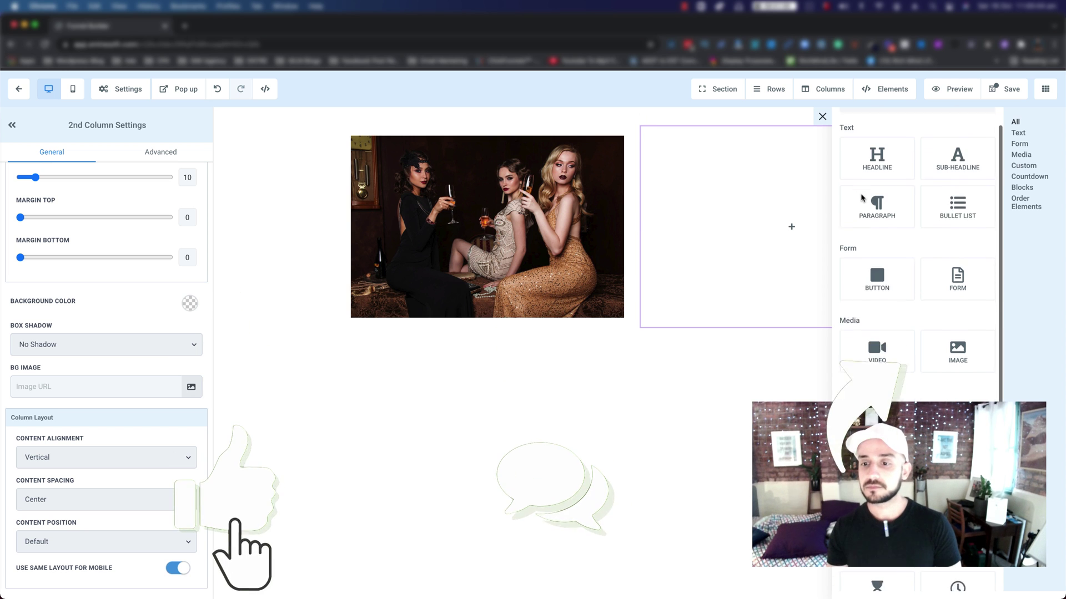
click(876, 191)
- Replace the headline's placeholder text with "Learn The Fastest Way To Become Millionaire With This FREE Ebook"
triple_click(811, 227)
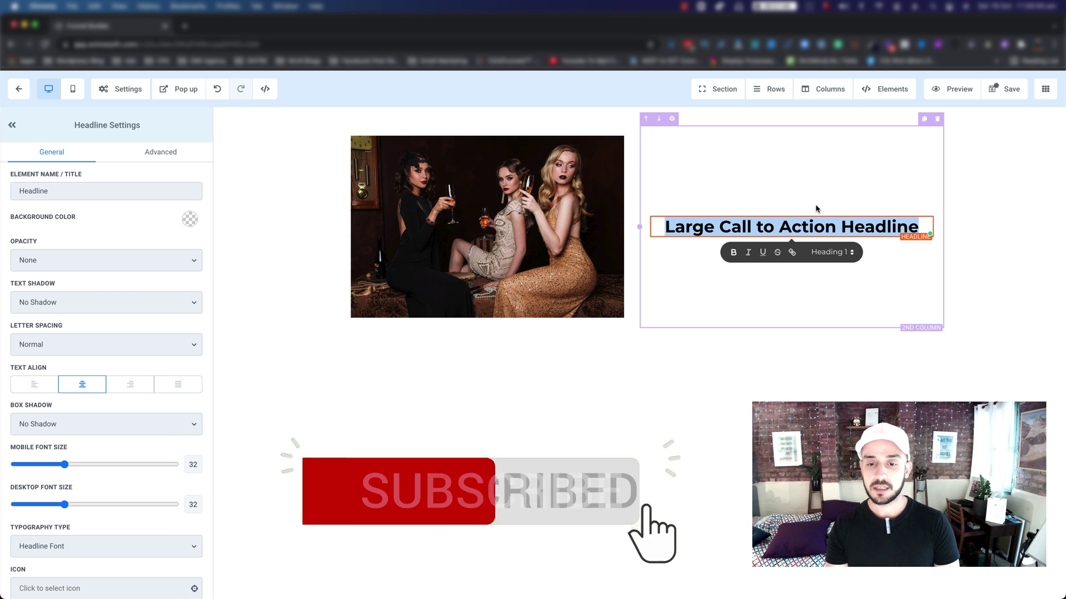
text(L)
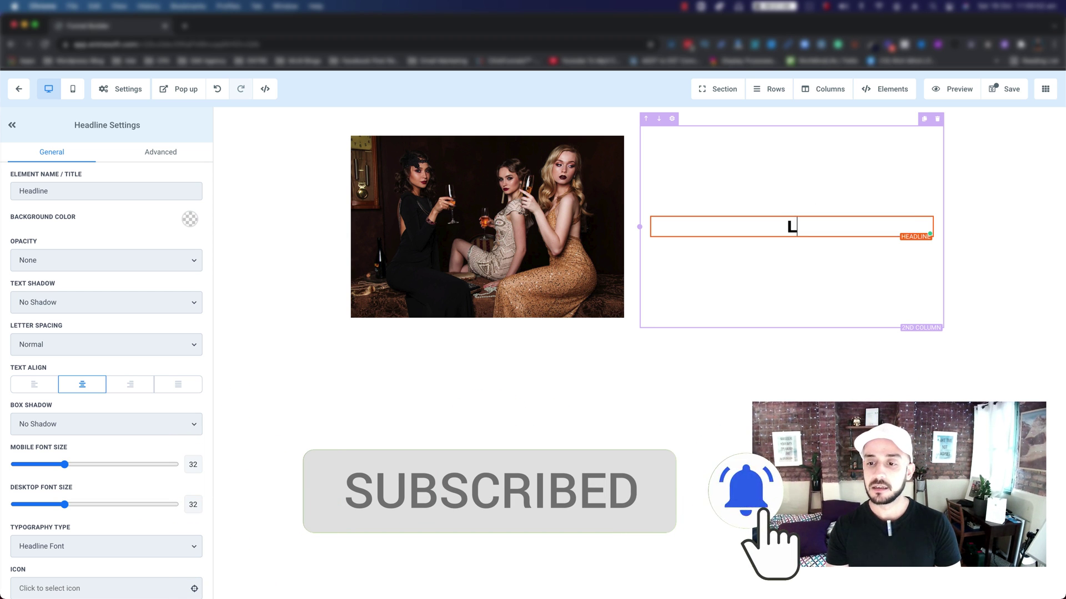
text(earn How t)
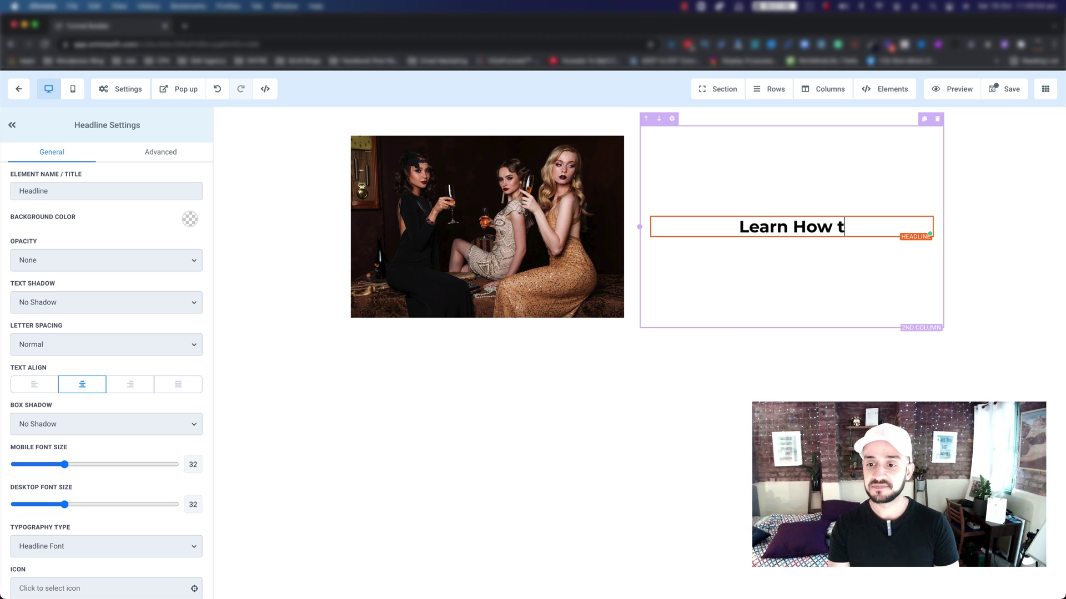
key(BackSpace)
key(BackSpace)
key(BackSpace)
key(BackSpace)
key(BackSpace)
text(T)
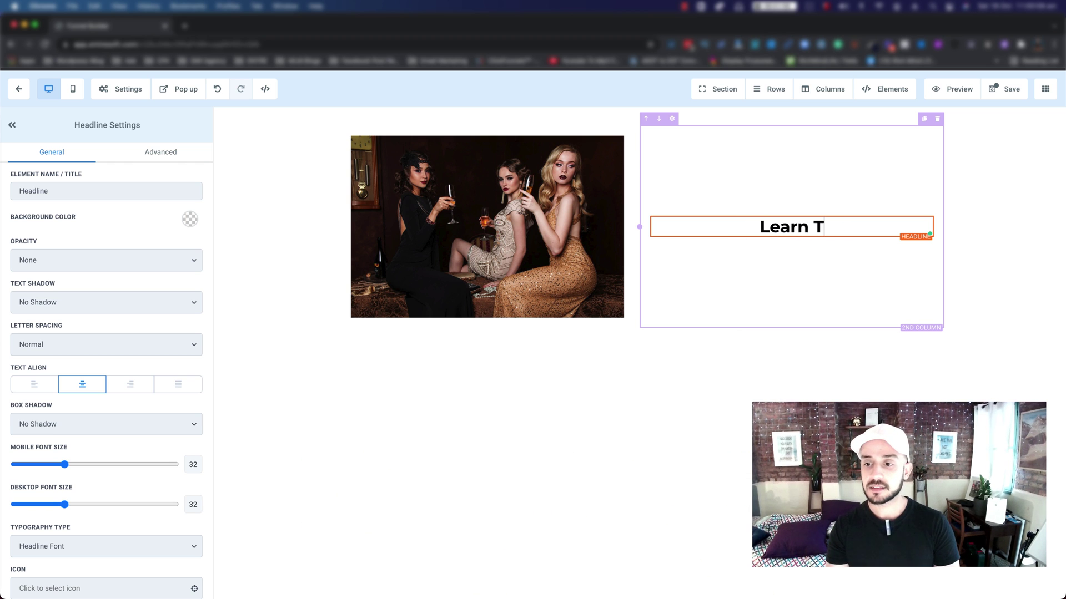
text(he Fastest )
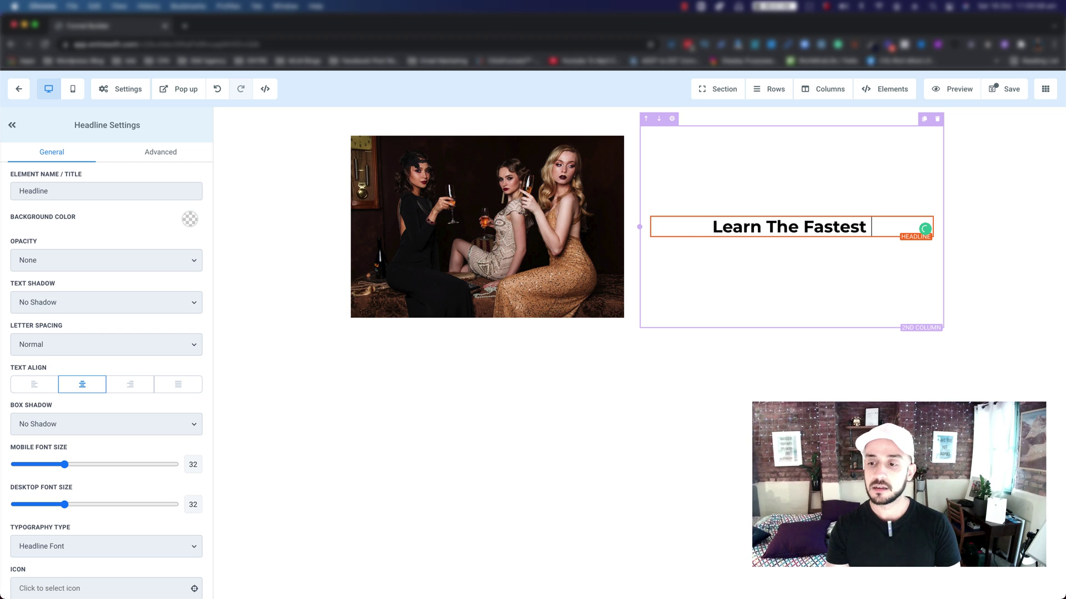
text(Way To B)
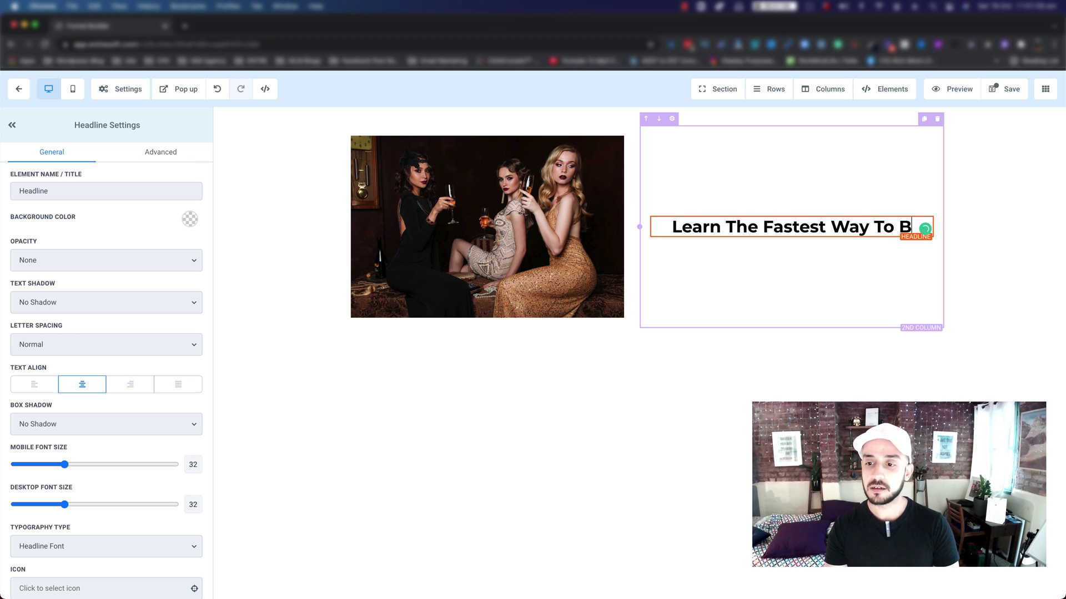
text(ecome Millio)
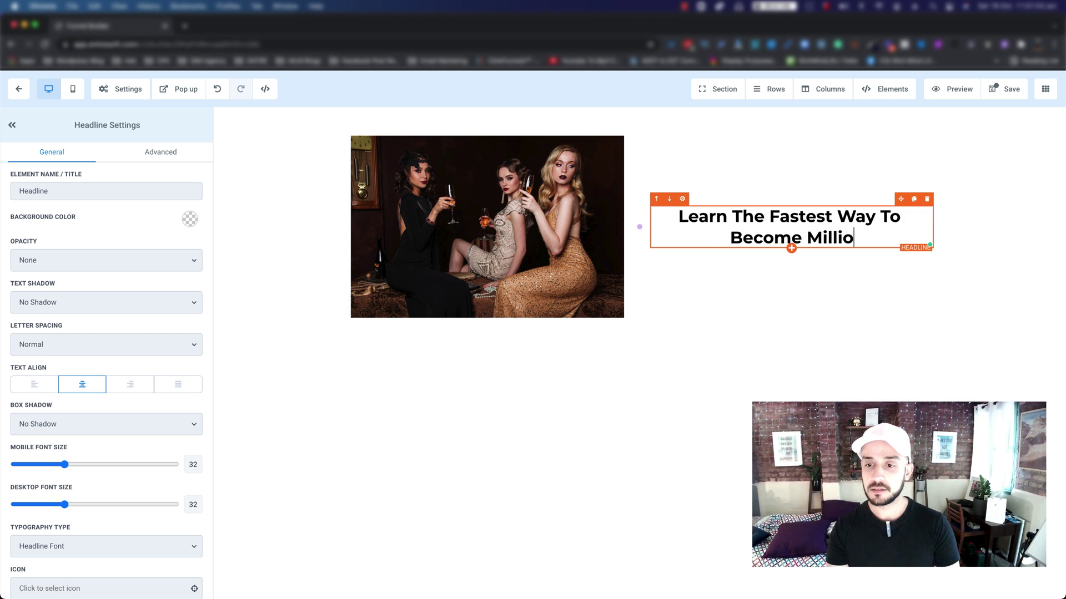
text(naire Wit)
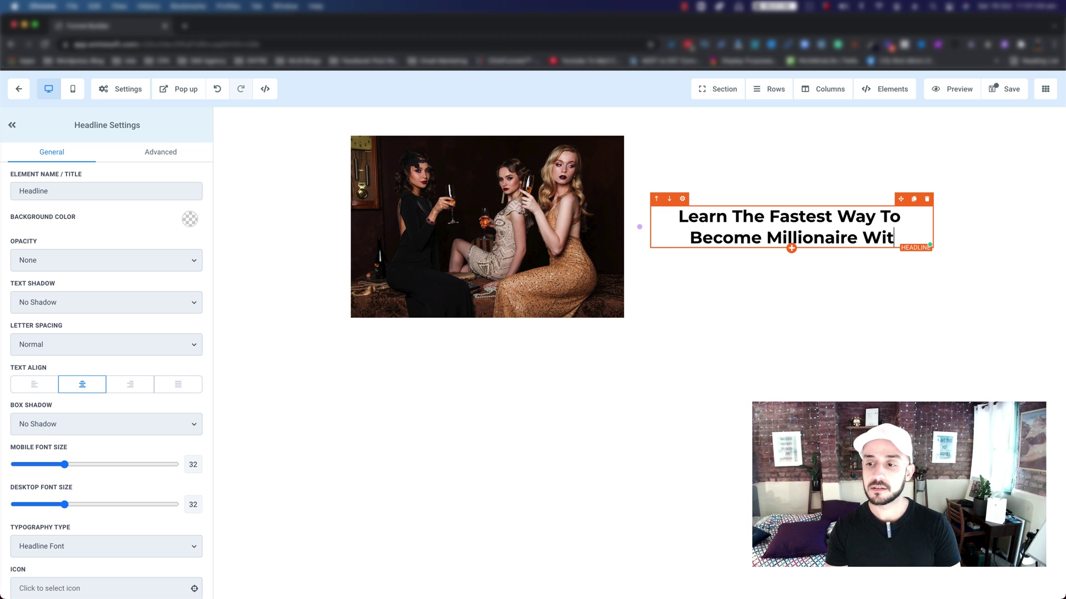
text(h This Free)
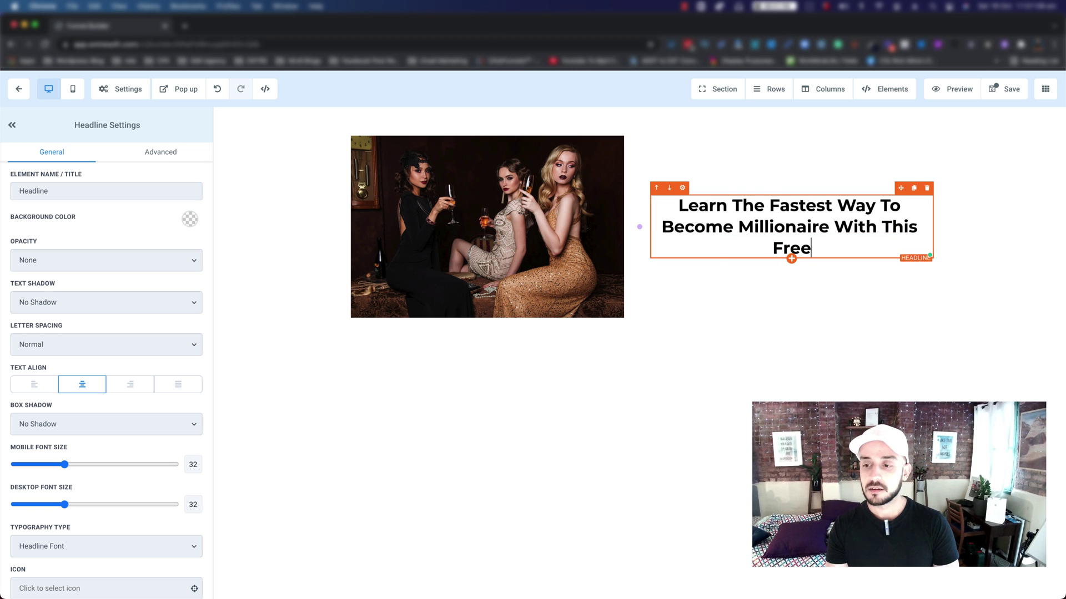
key(BackSpace)
key(BackSpace)
key(BackSpace)
text(REE Ebook)
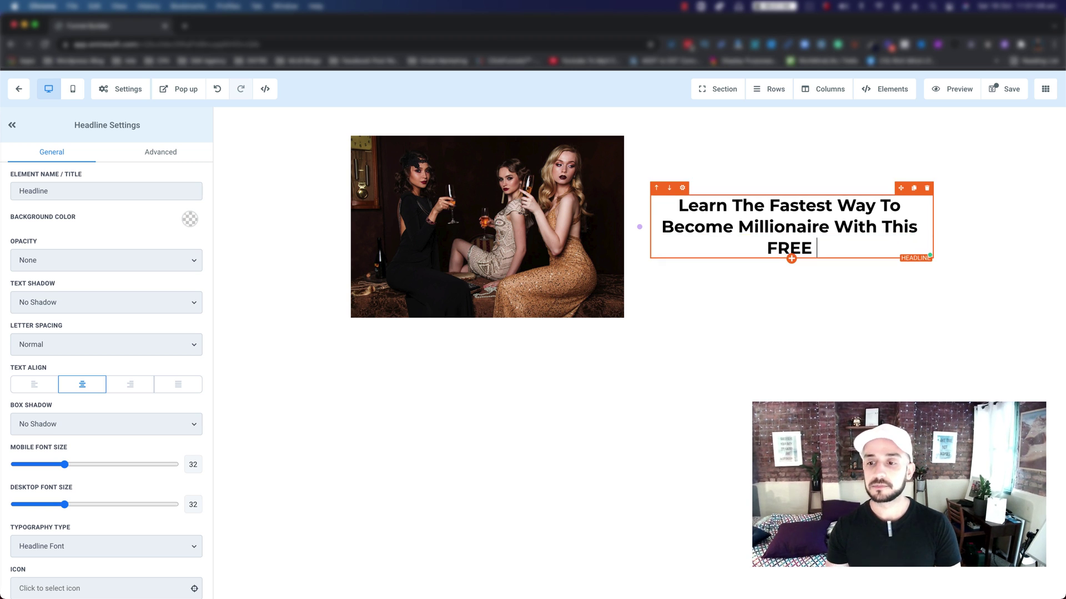
click(762, 288)
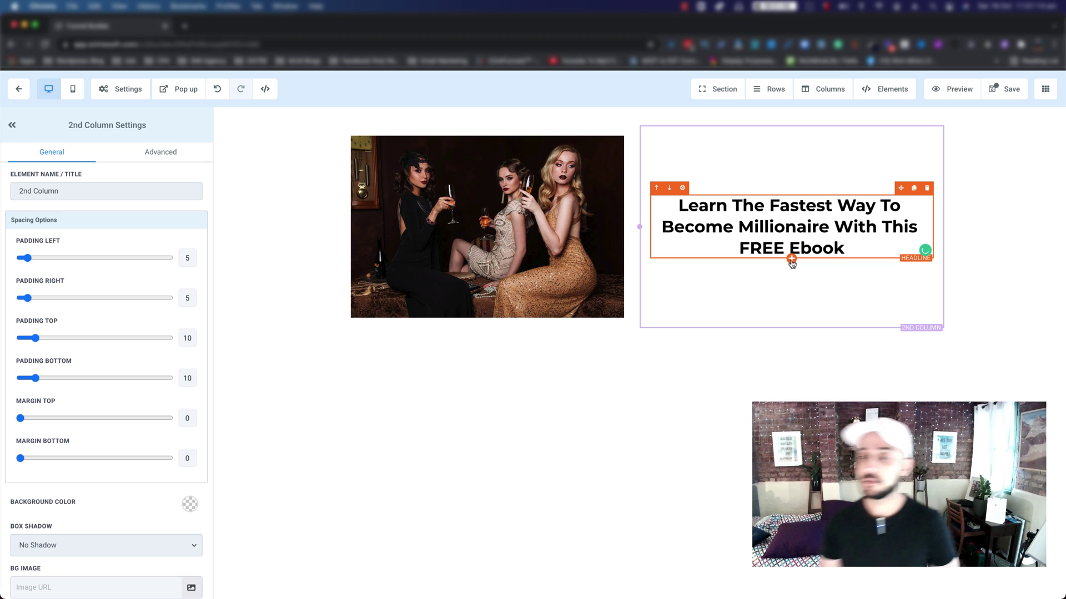
- Add a sub-headline below the headline and replace its placeholder with "Download The Millionaire Shortcut Ebook Today!"
click(791, 259)
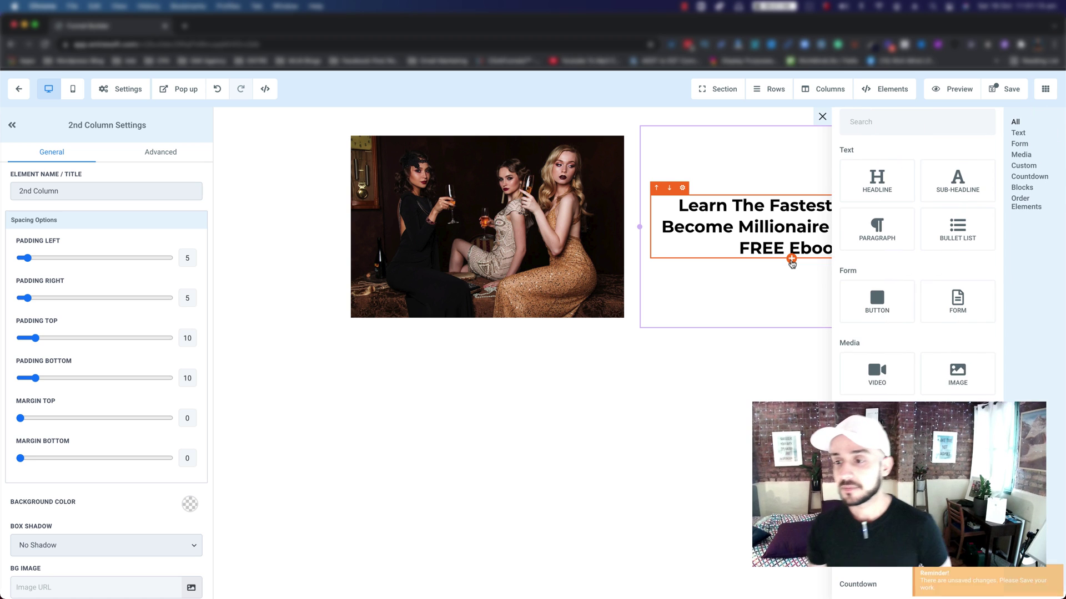
click(938, 193)
triple_click(772, 259)
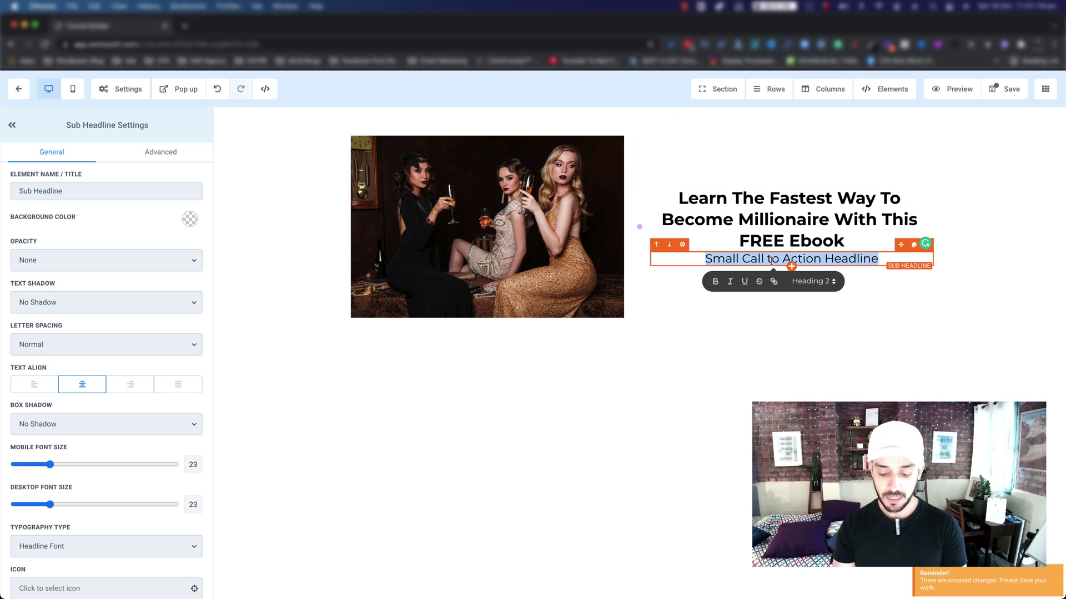
text(Download the S)
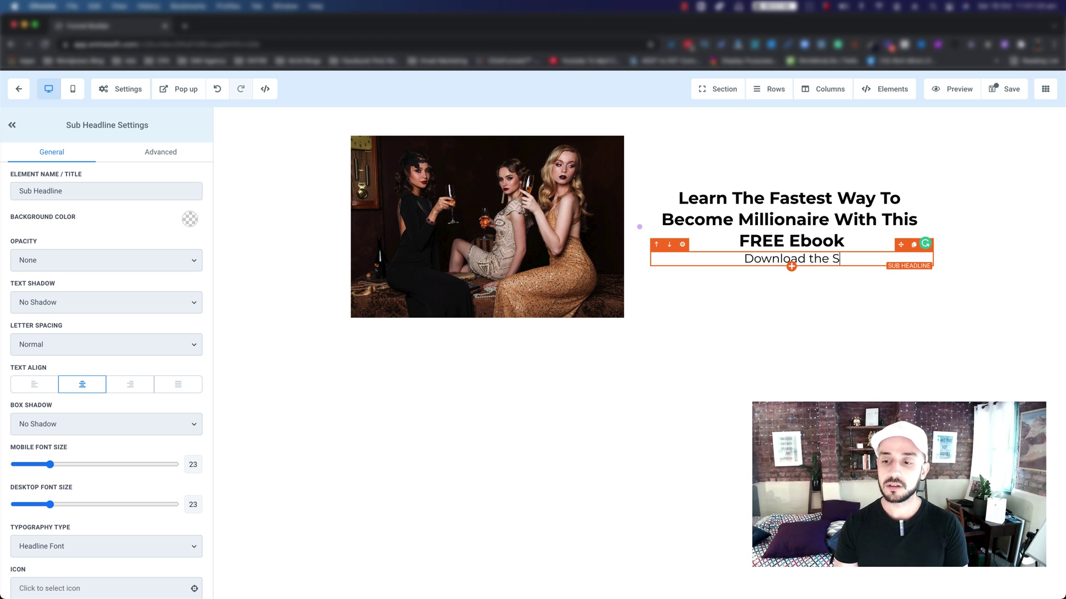
text(hortcut To)
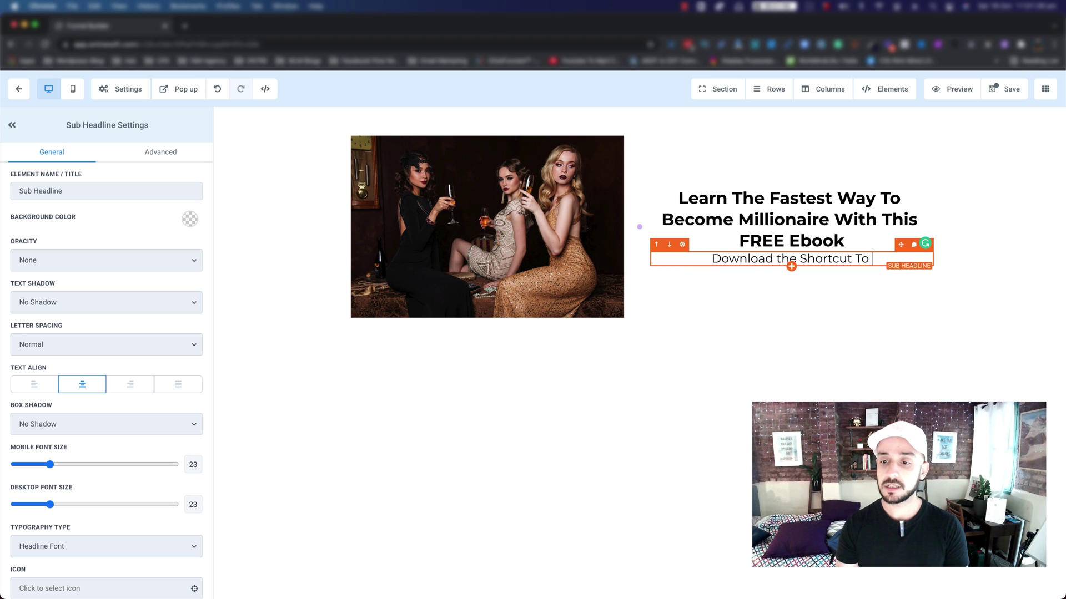
key(BackSpace)
key(BackSpace)
key(BackSpace)
key(BackSpace)
key(BackSpace)
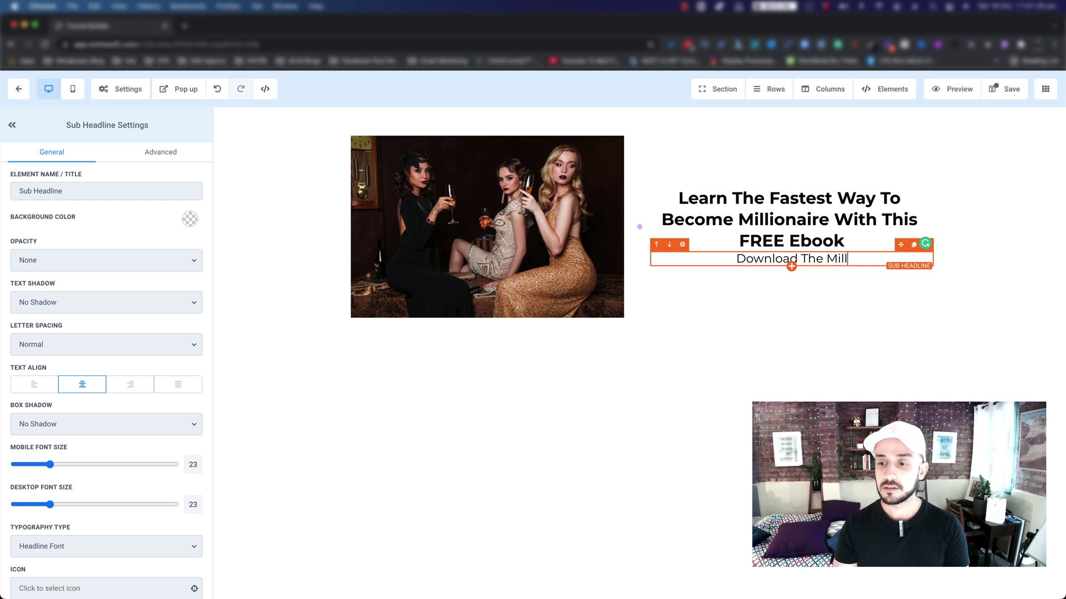
text(ire Short)
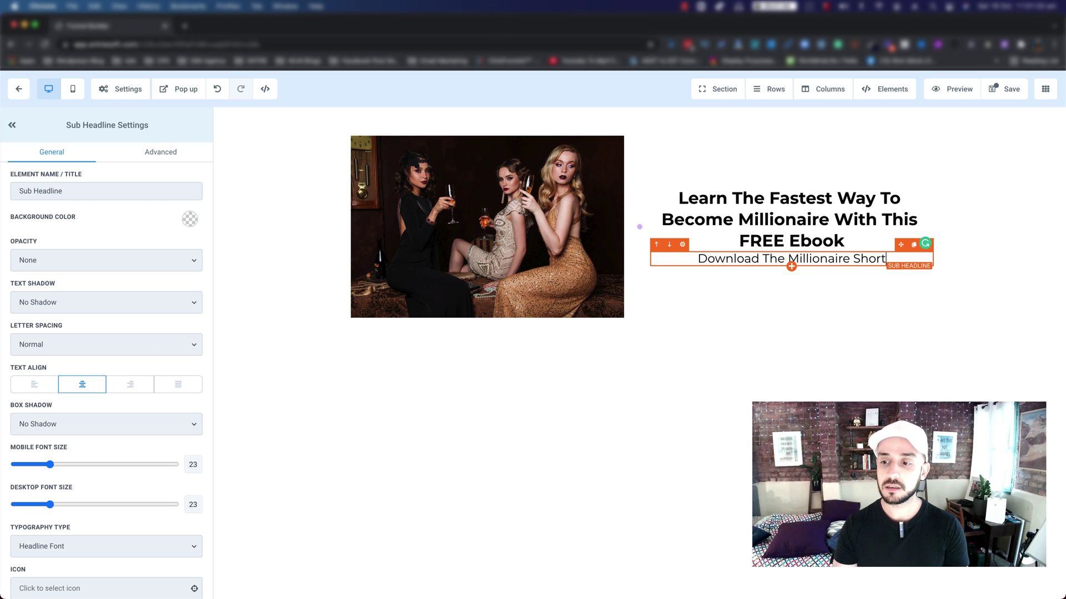
text(cut Ebook Today!)
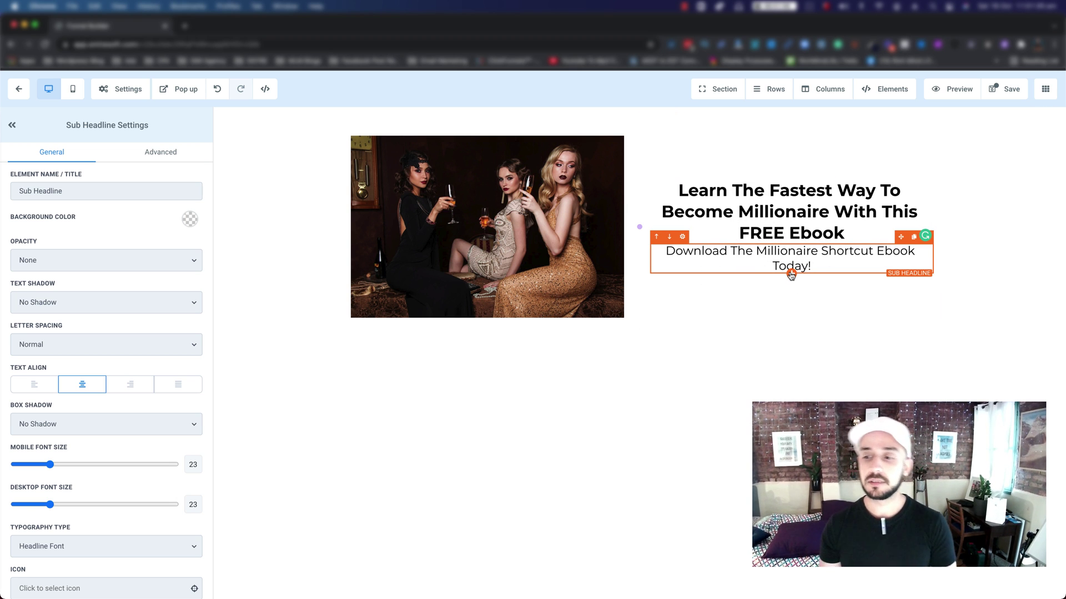
- Add a bullet list below the sub-headline with the first bullet "Learn the Blueprint of how to be successful online"
click(791, 274)
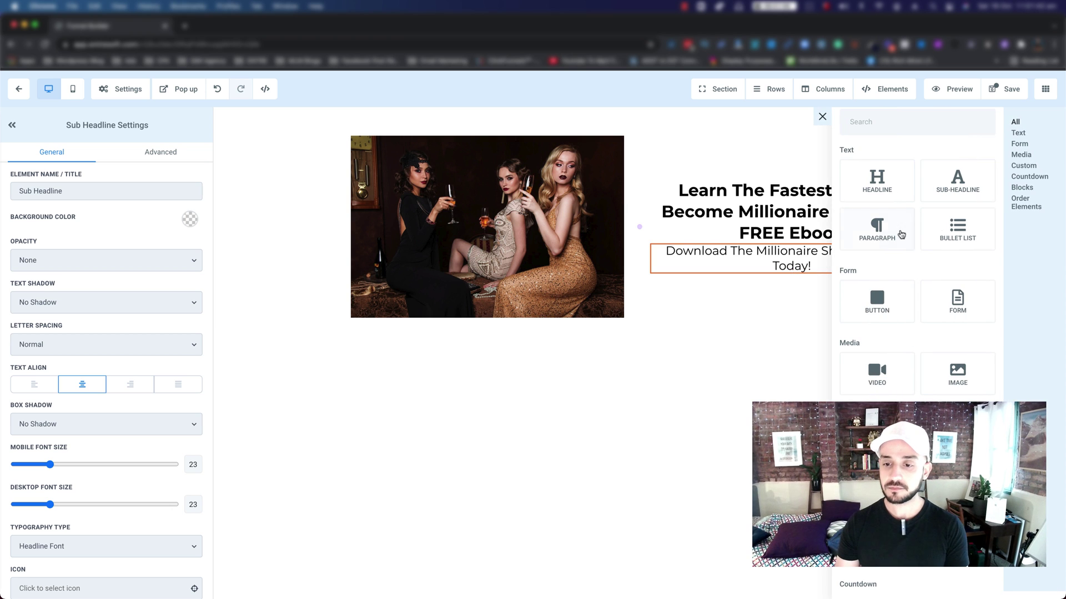
click(957, 232)
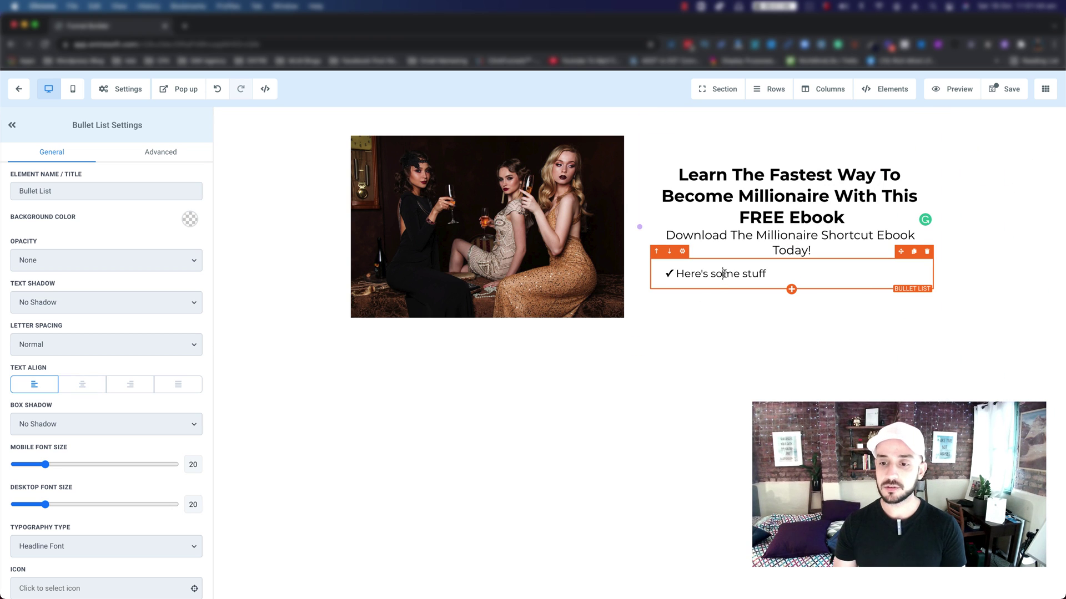
drag(677, 273, 765, 271)
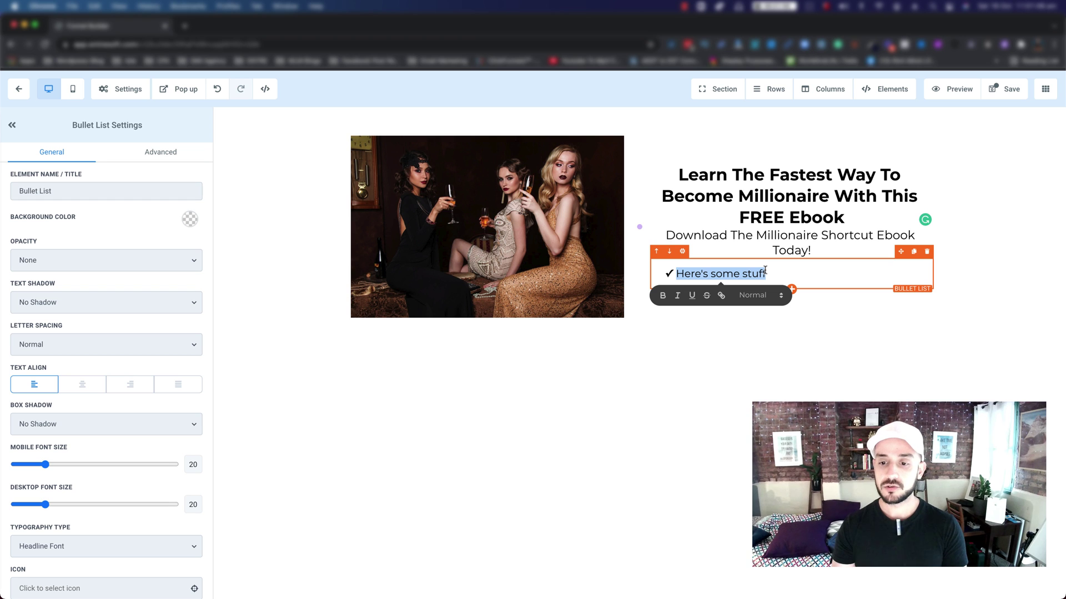
text(J)
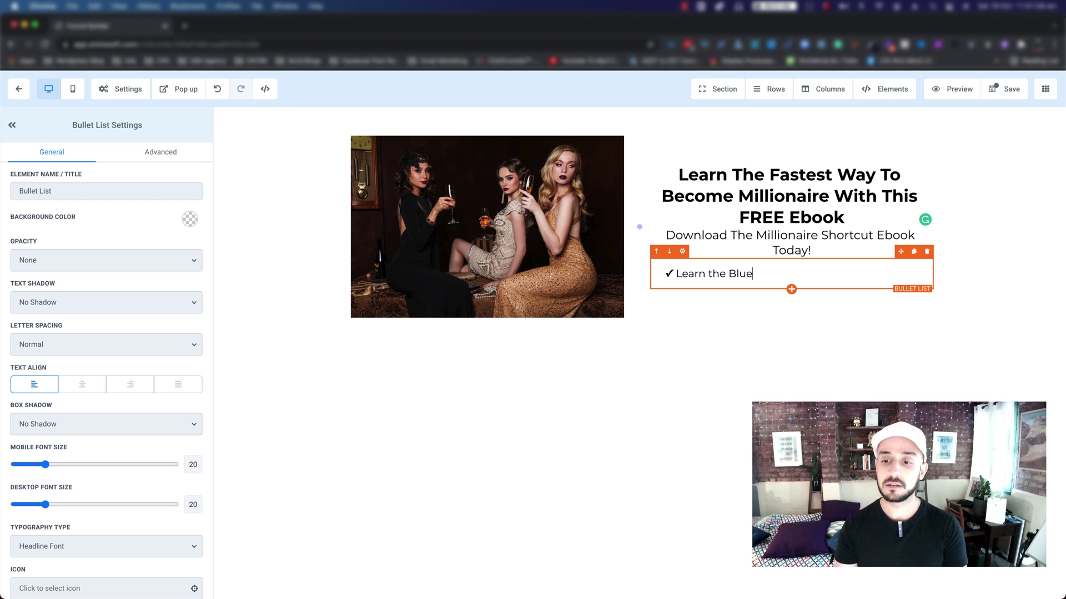
text(print of how to be successful)
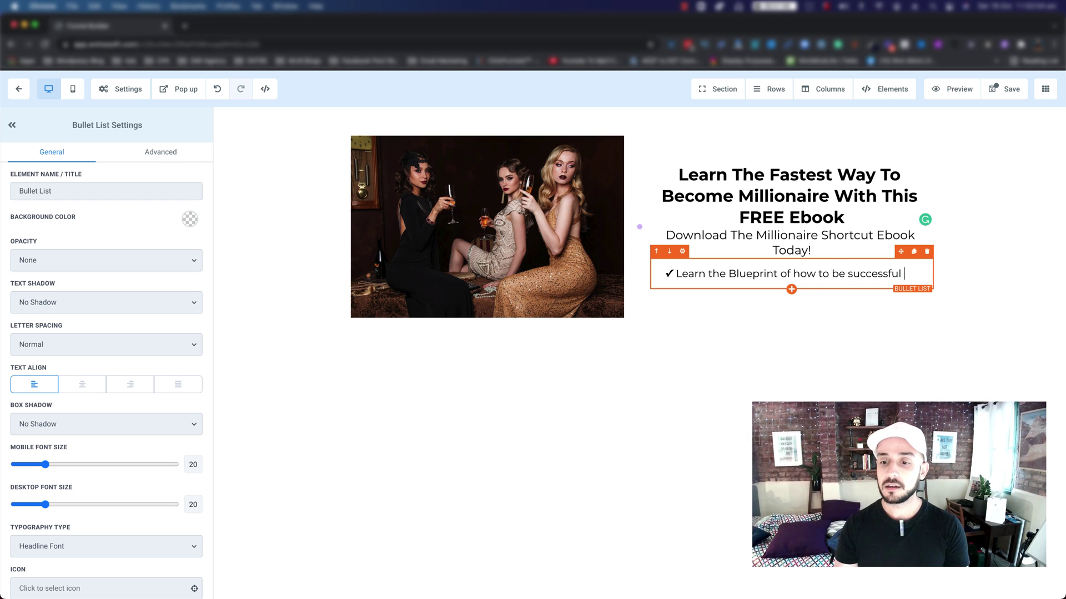
text(onliine)
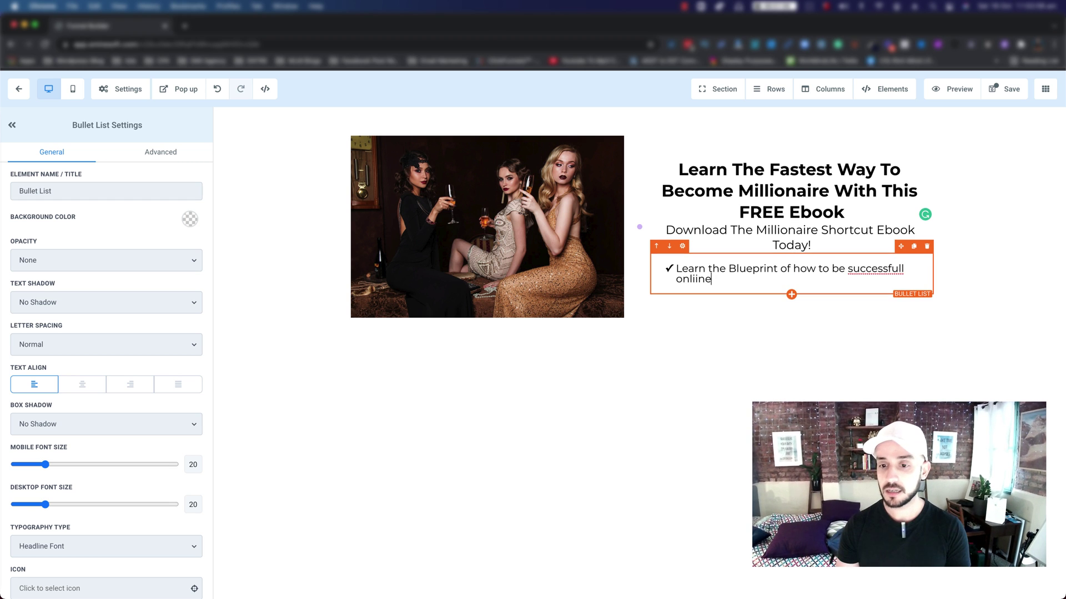
right_click(870, 268)
click(899, 277)
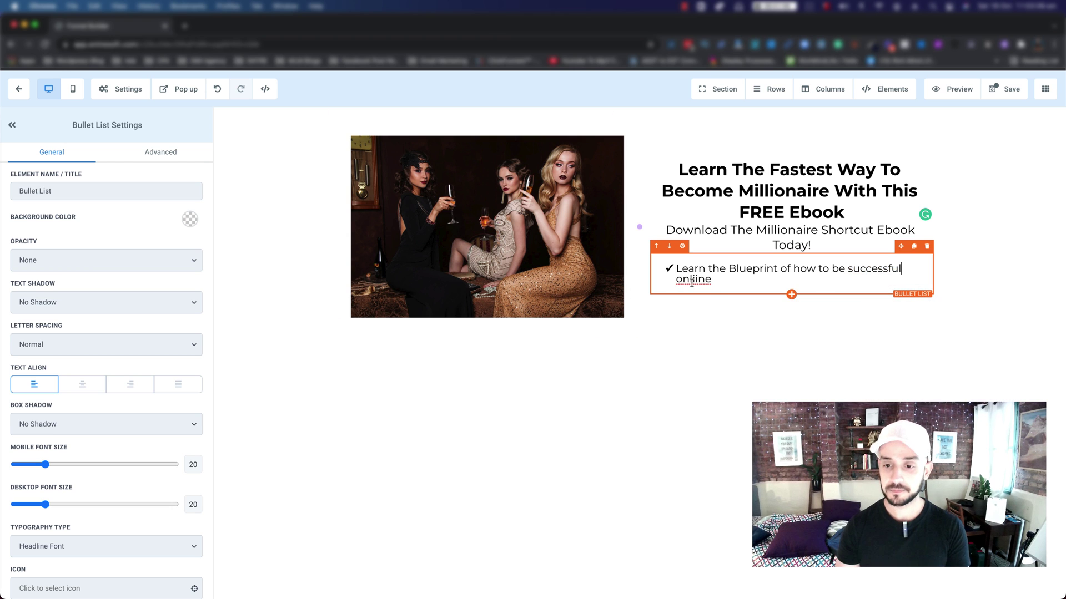
click(694, 279)
key(BackSpace)
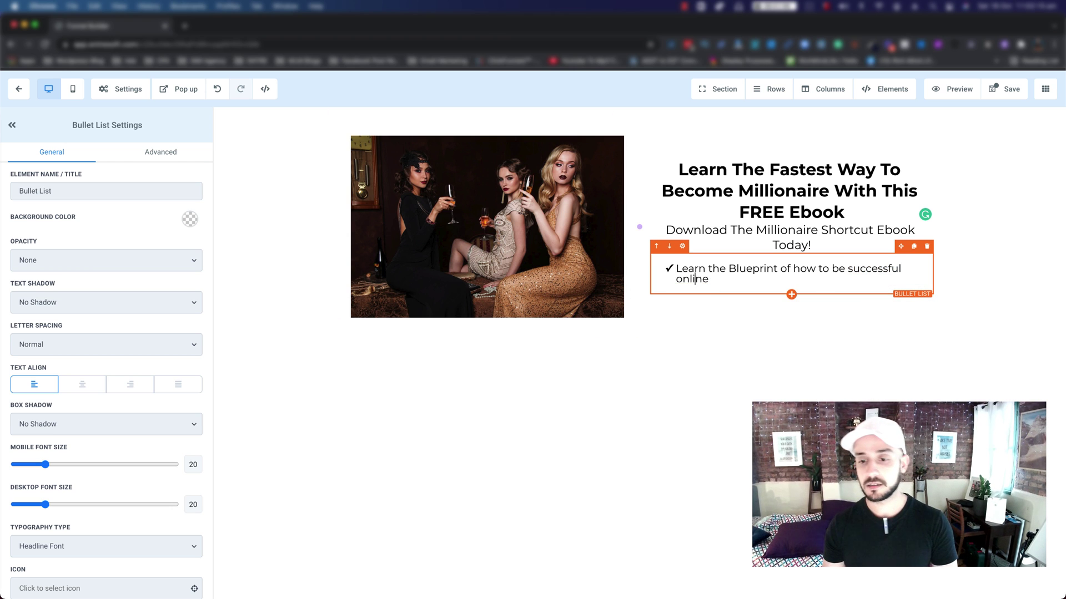
- Add two more bullets reading "1:1 coaching provided" and "Technical mentoring and coaching is available"
key(Return)
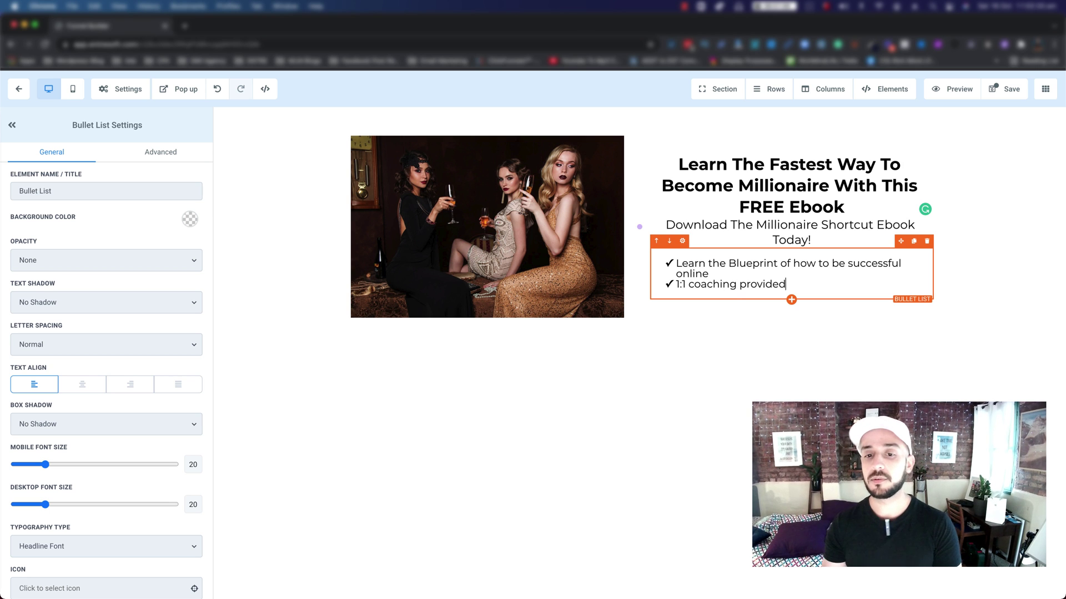
key(Return)
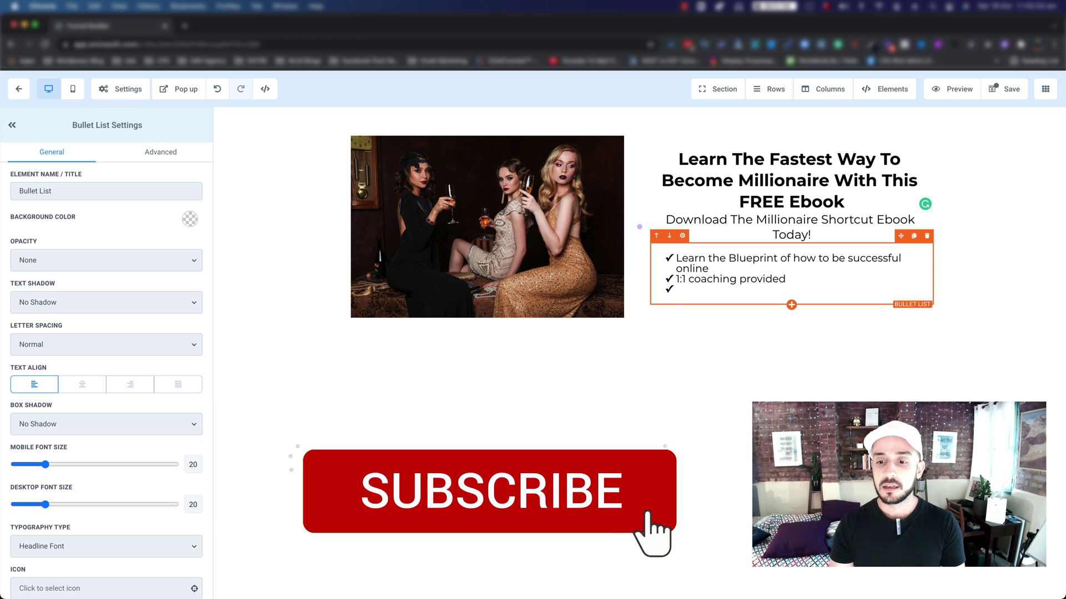
text(Technica)
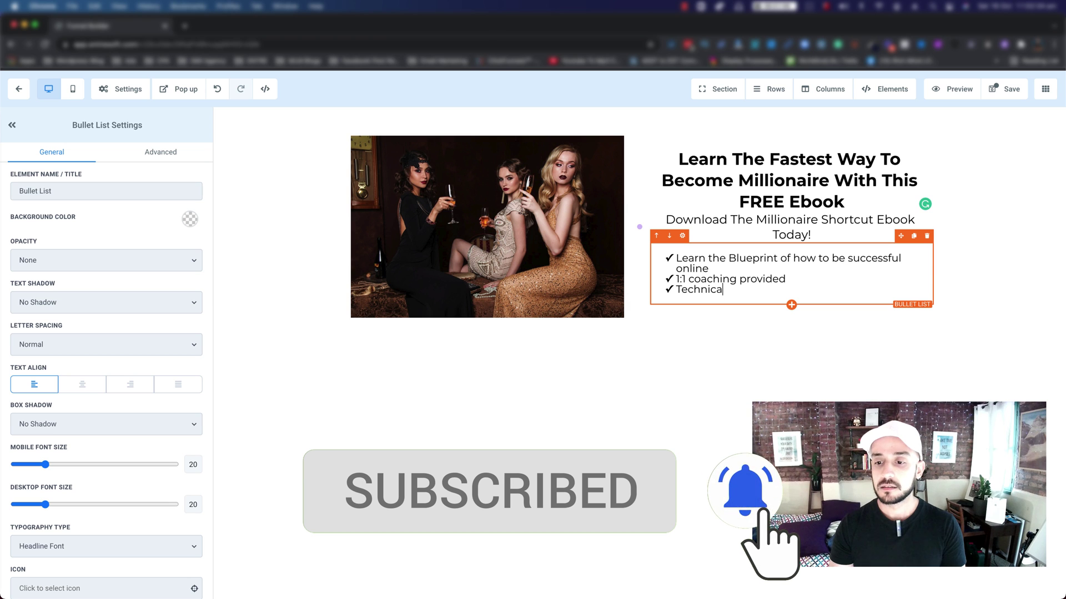
text(l mentoring and coaching is available)
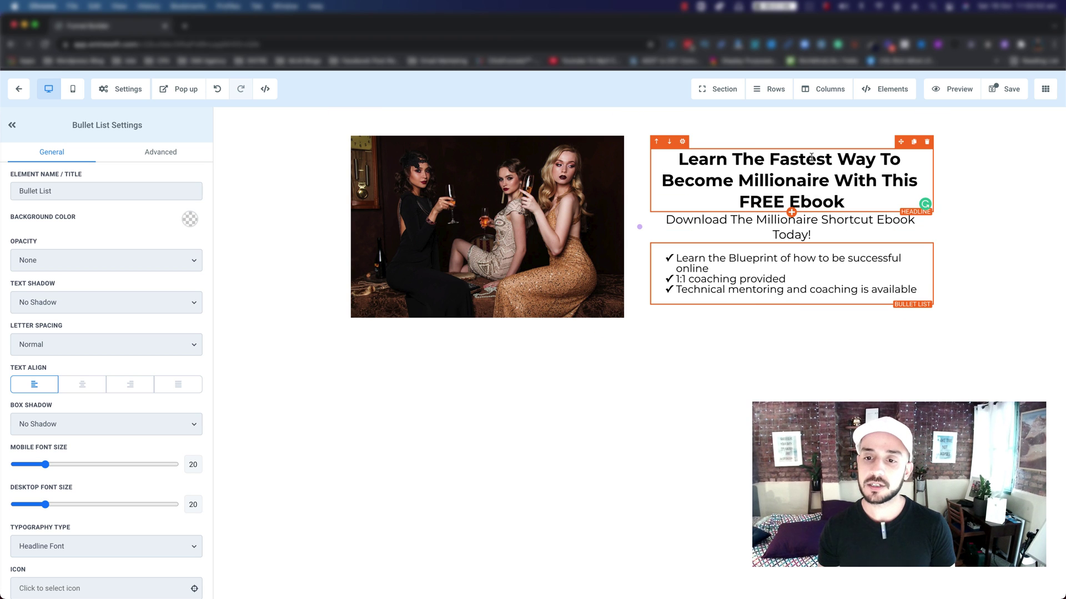
- Set the headline's bottom margin to 52
click(753, 162)
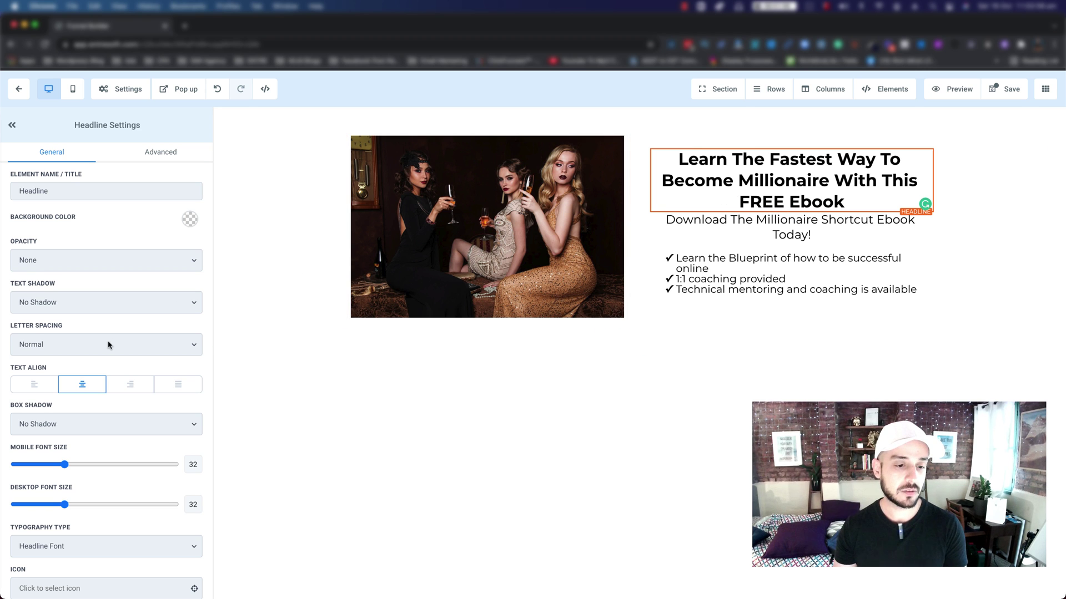
scroll(125, 340, down, 5)
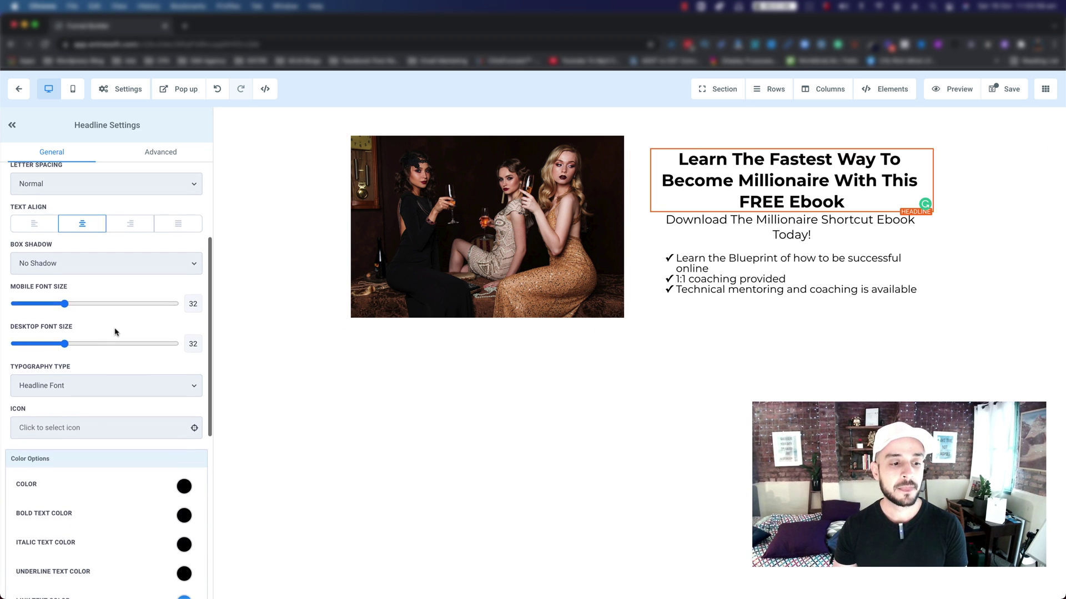
scroll(116, 333, down, 10)
scroll(116, 332, down, 1)
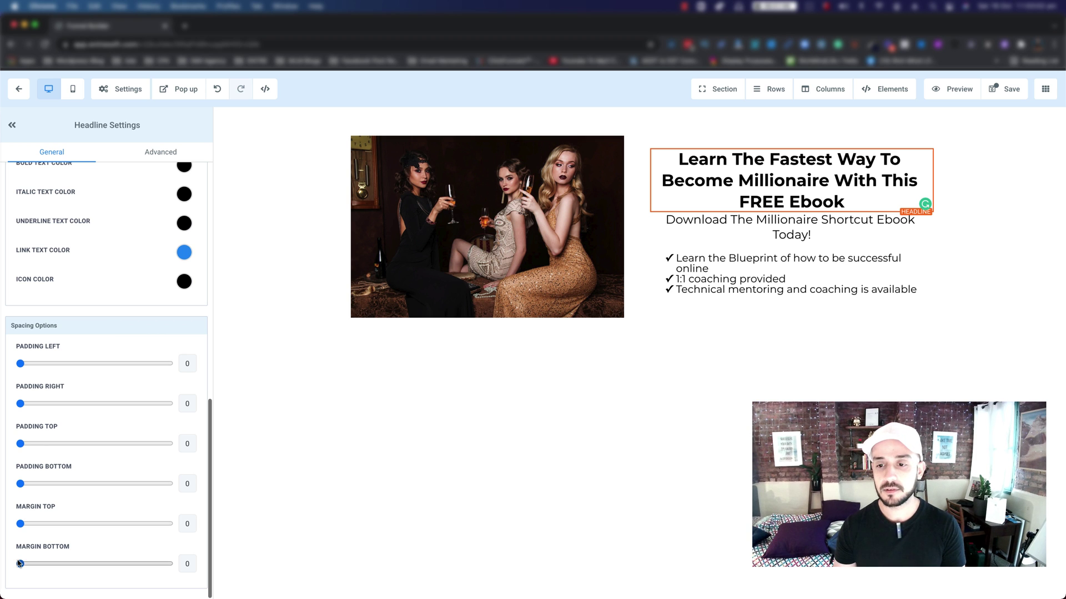
drag(20, 564, 98, 564)
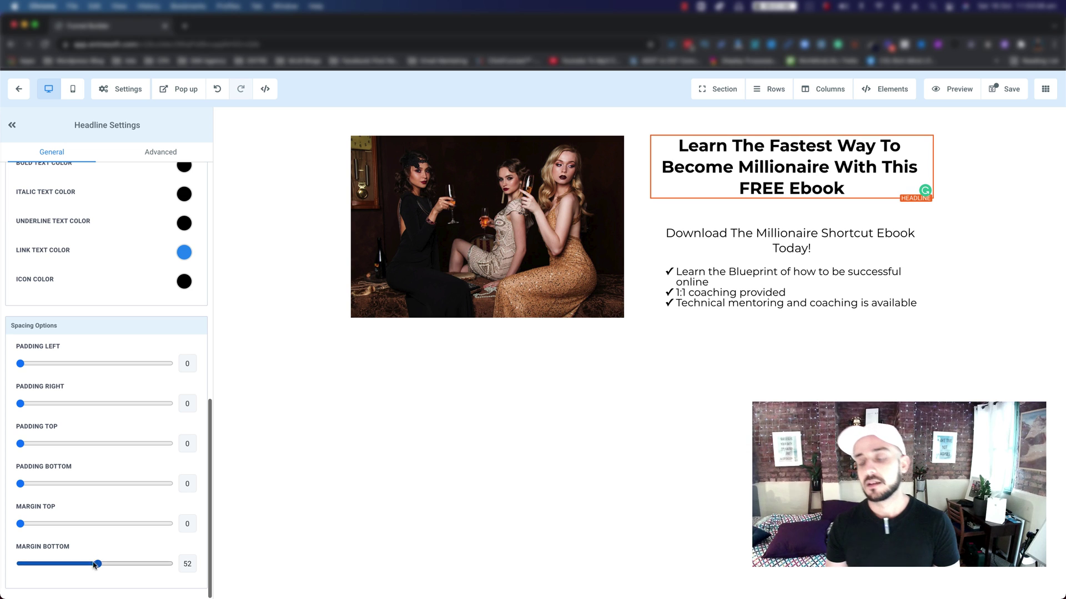
- Color the sub-headline text blue and increase its bottom margin to separate it from the bullet list
click(772, 248)
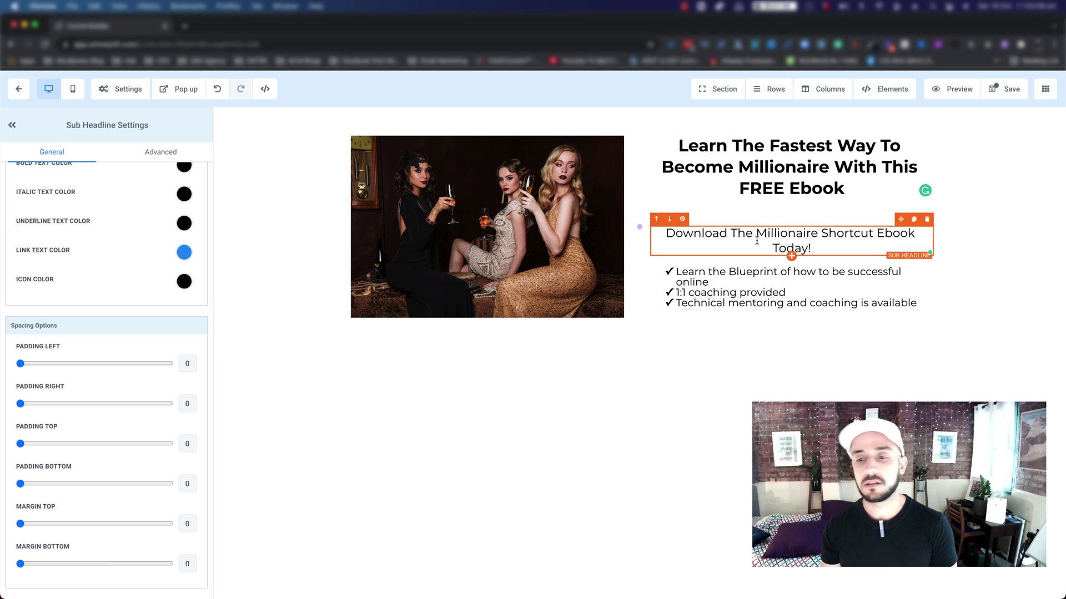
triple_click(792, 238)
scroll(117, 276, up, 3)
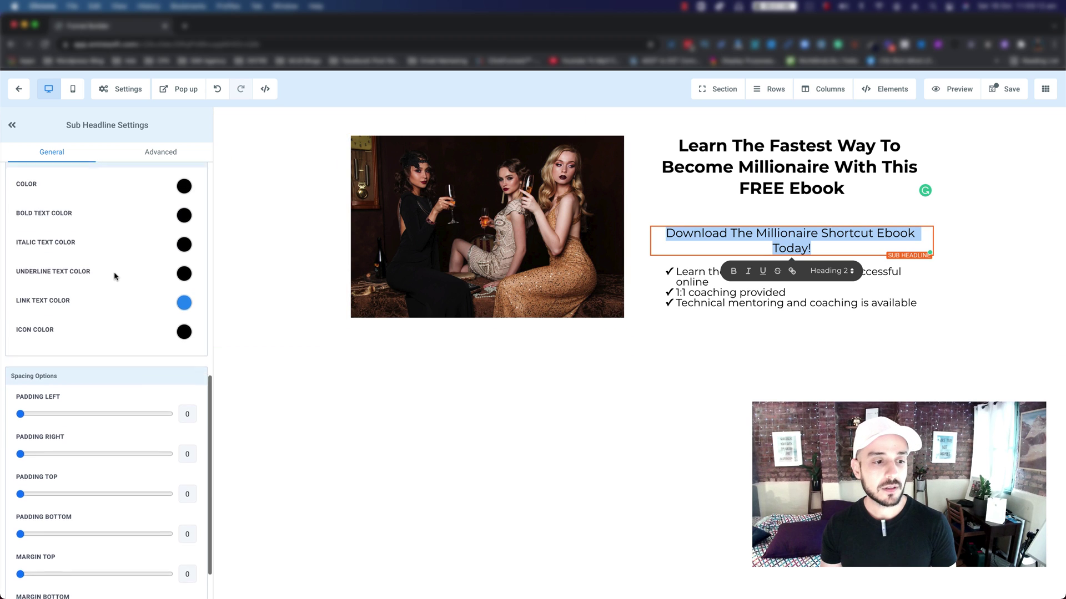
scroll(115, 276, up, 1)
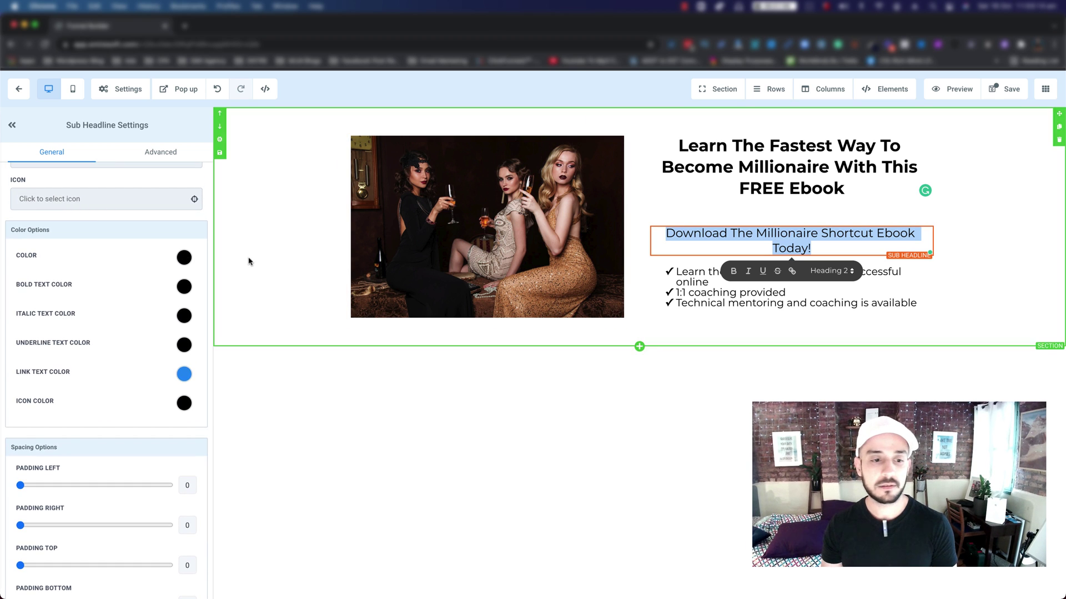
click(184, 258)
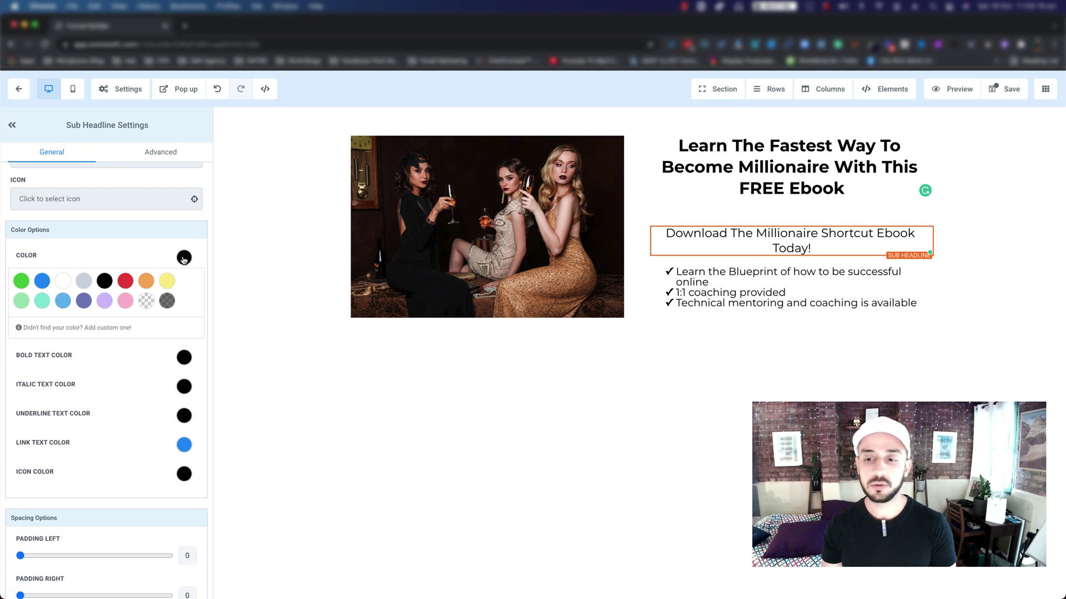
click(42, 281)
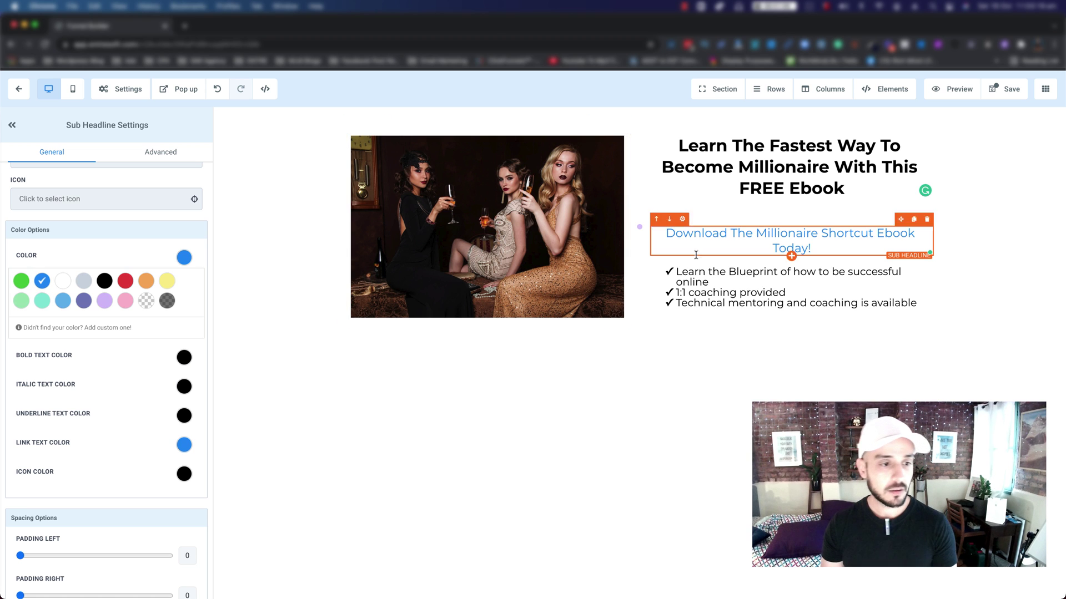
scroll(157, 295, down, 5)
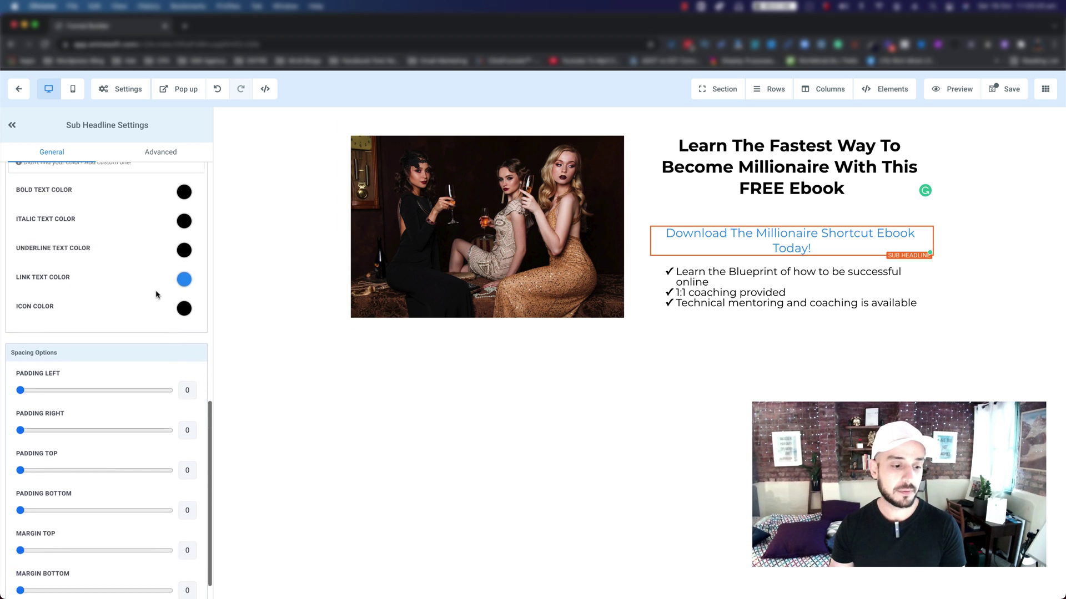
drag(20, 571, 74, 564)
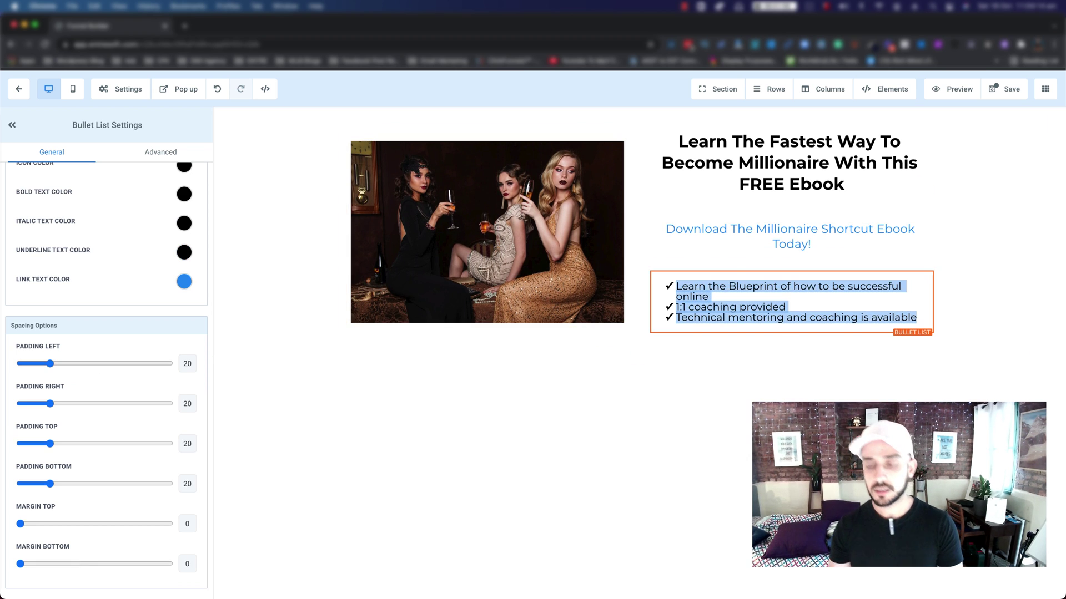
- Add a sub-headline element below the bullet list
click(709, 296)
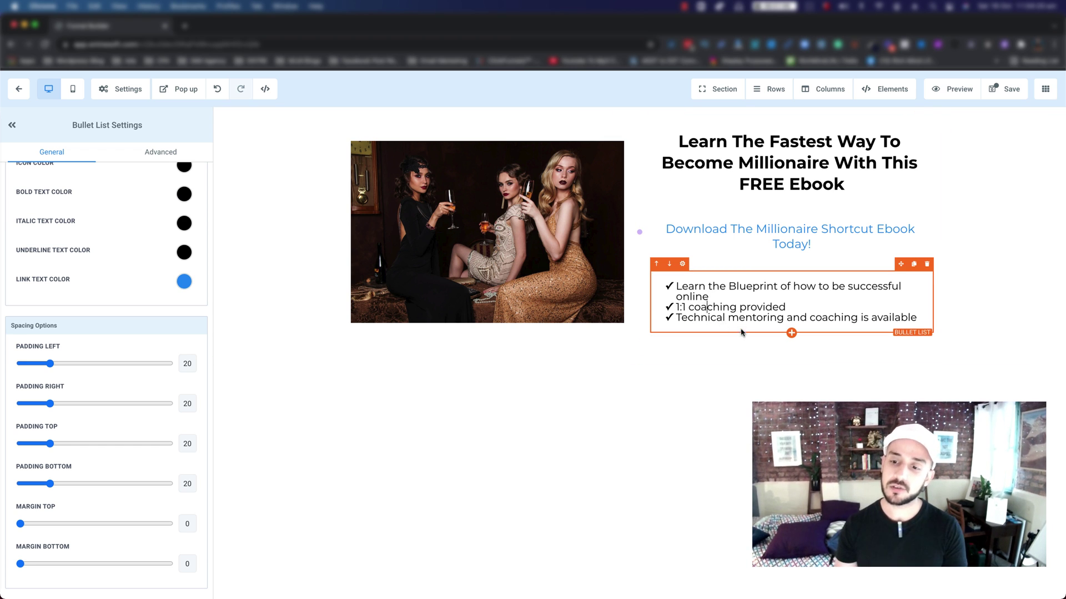
click(791, 333)
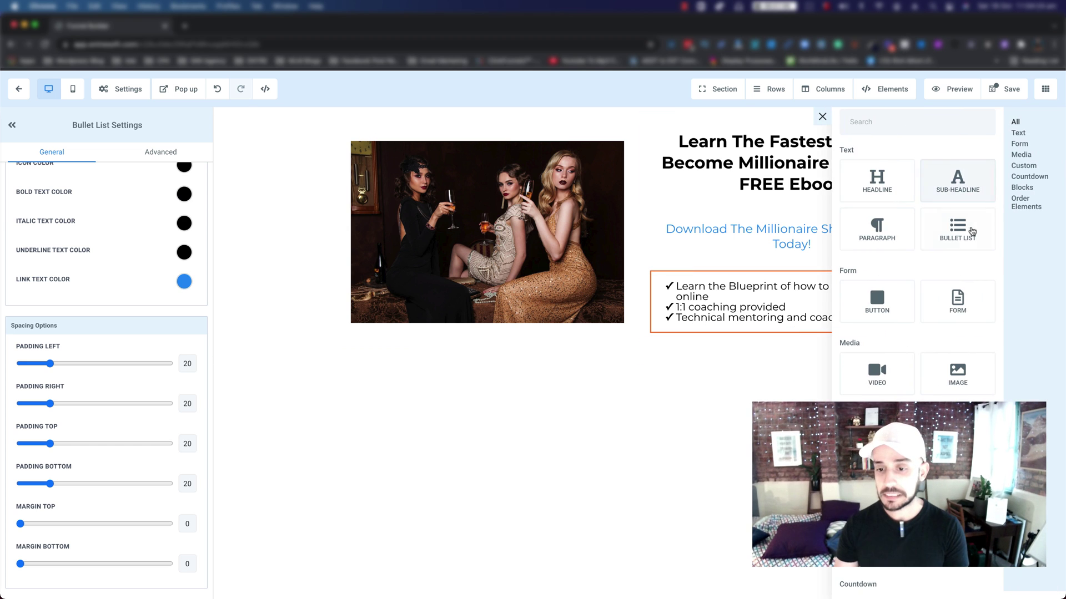
click(951, 189)
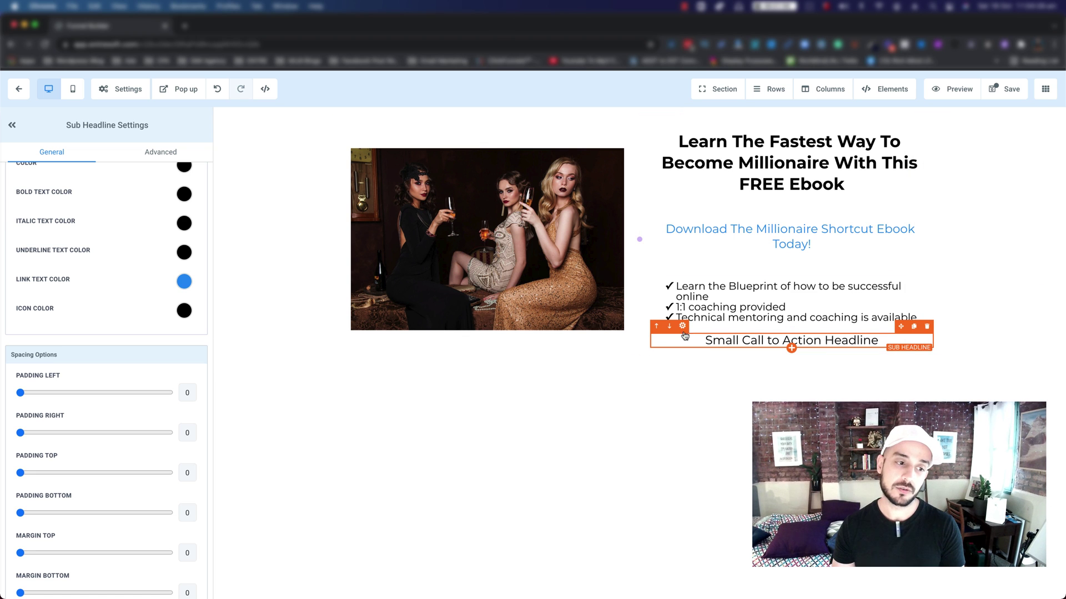
- Give the new sub-headline the check-double icon, searching the icons for "tick", and color the icon red
scroll(53, 377, down, 2)
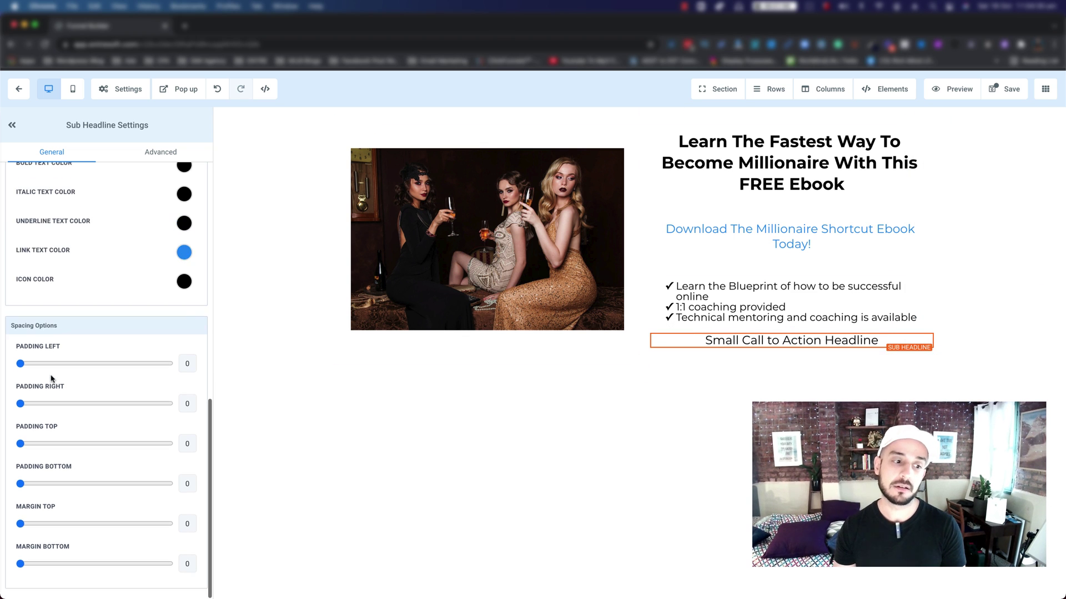
scroll(53, 379, up, 5)
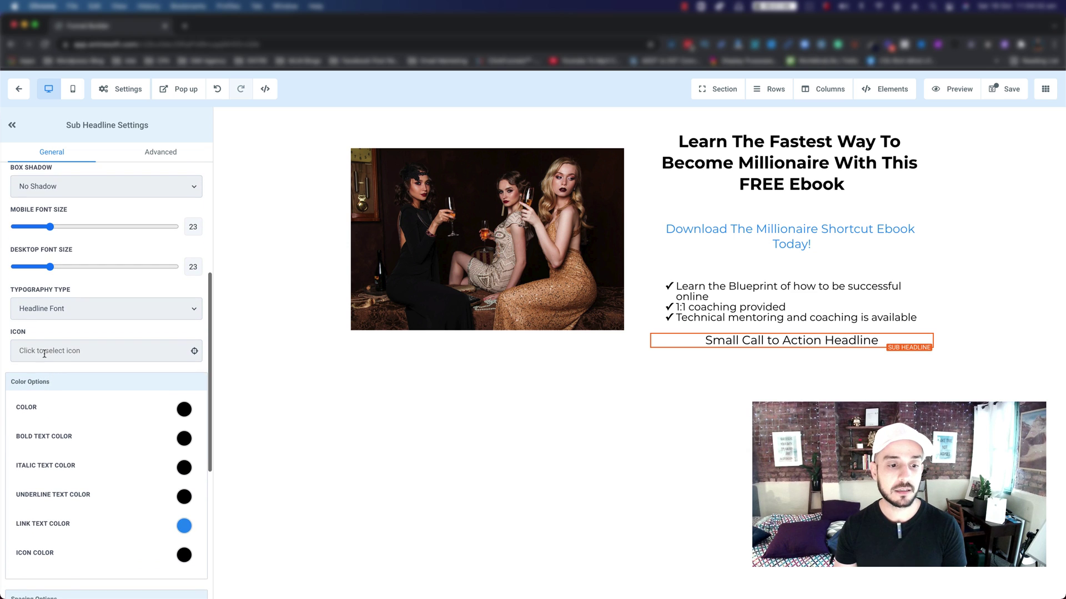
click(145, 351)
click(88, 378)
text(t)
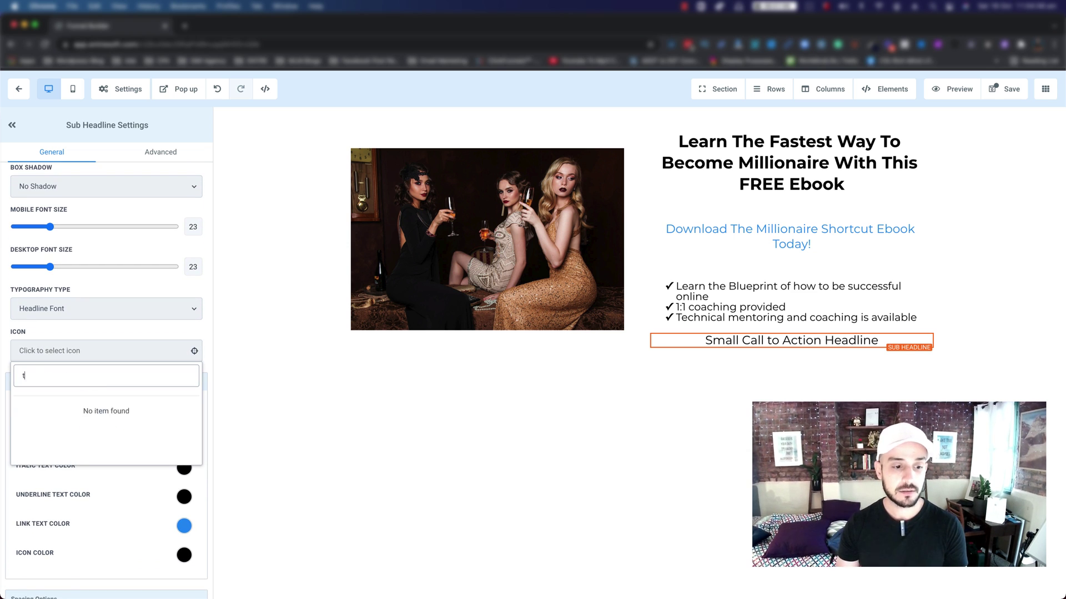
text(ick)
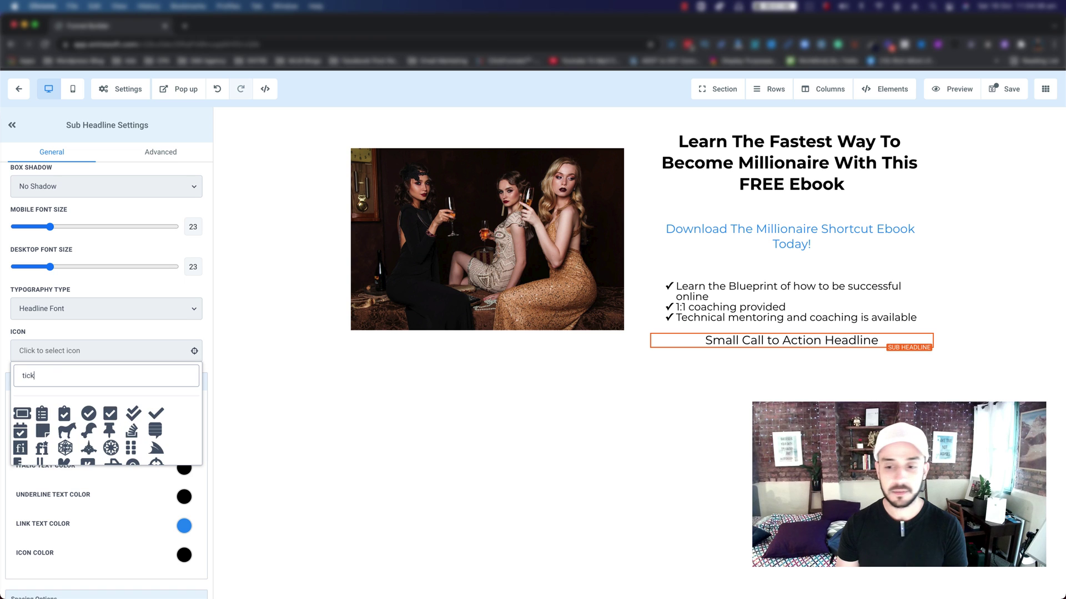
click(133, 413)
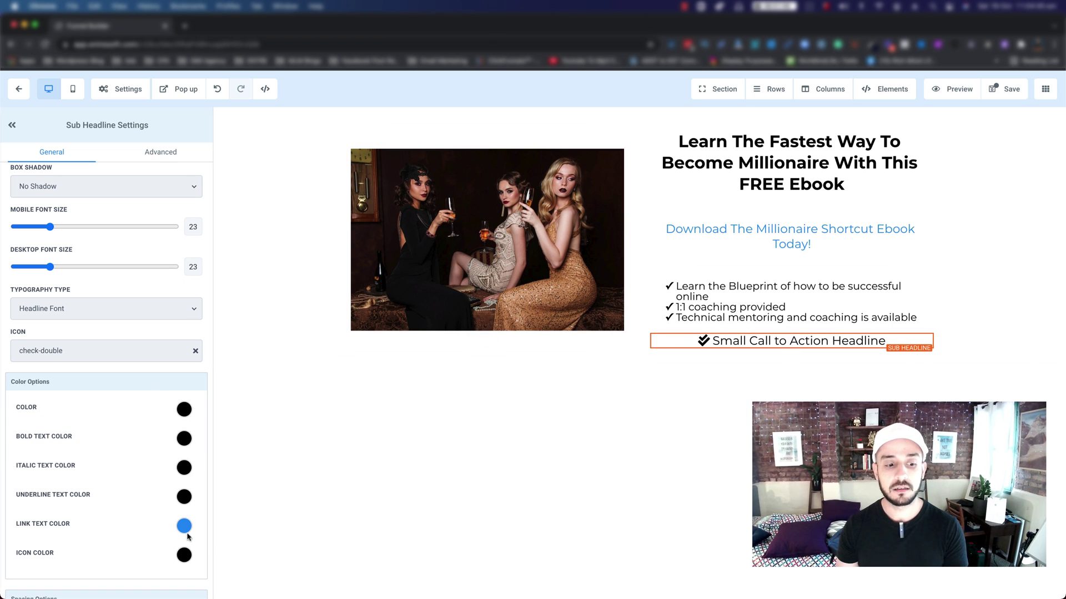
click(184, 554)
scroll(139, 522, down, 3)
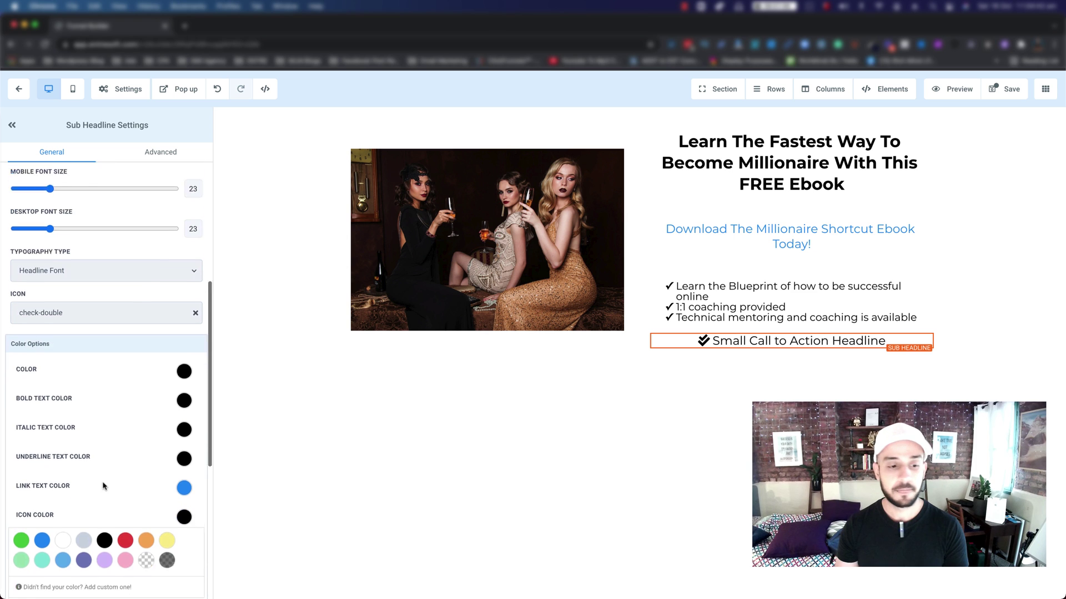
click(126, 498)
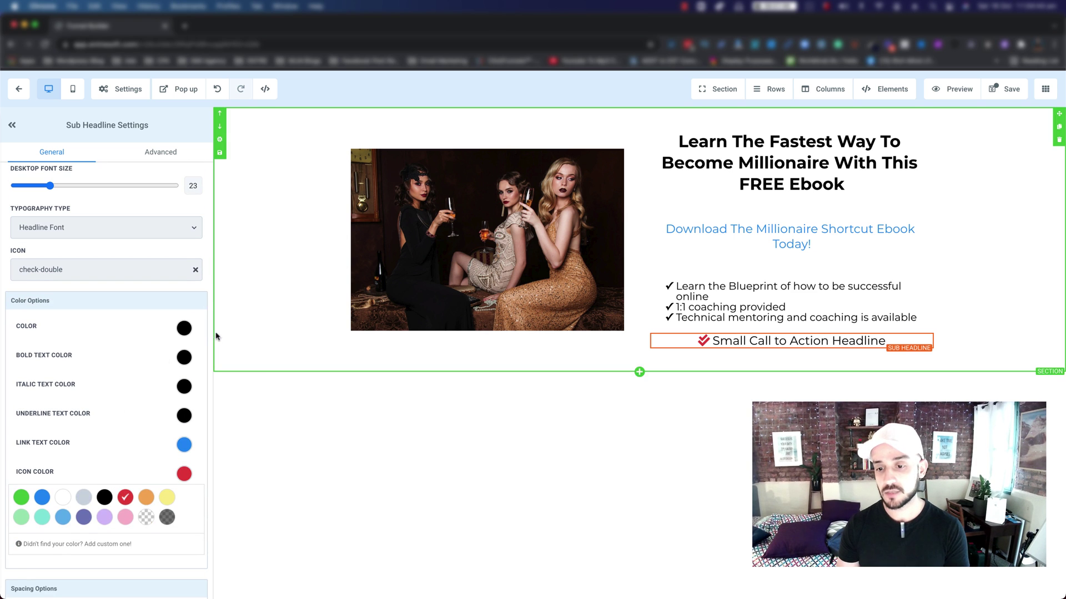
- Duplicate the check-marked sub-headline twice to make three stacked items
click(350, 341)
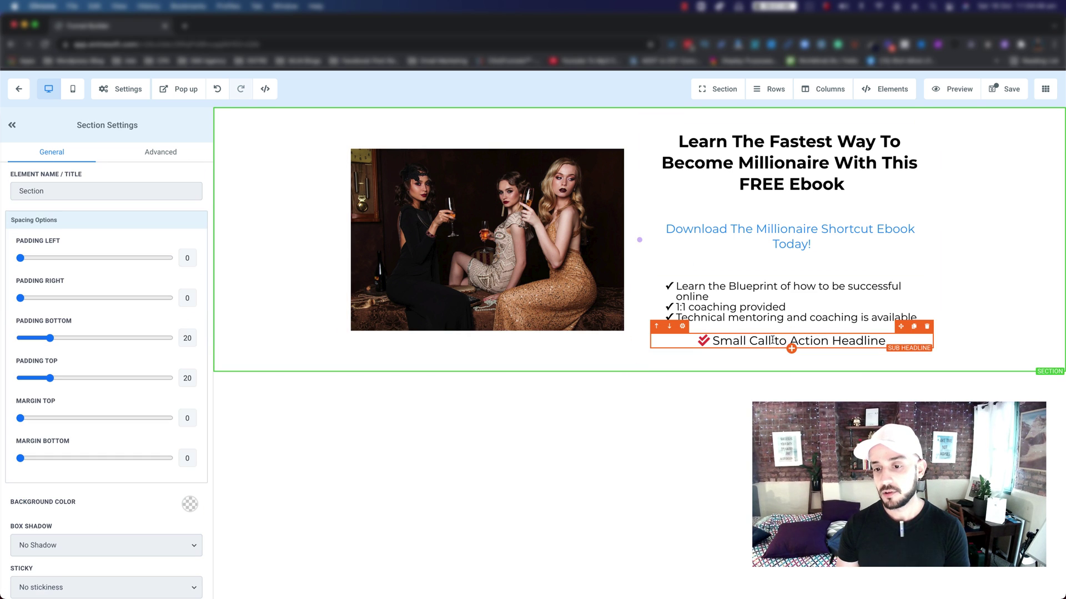
click(915, 328)
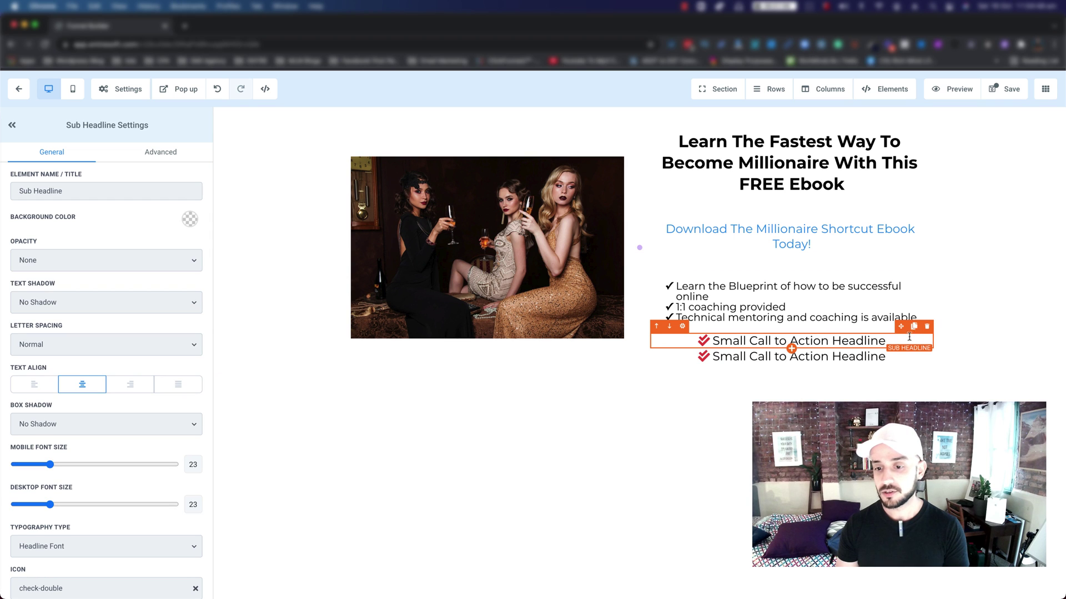
click(915, 343)
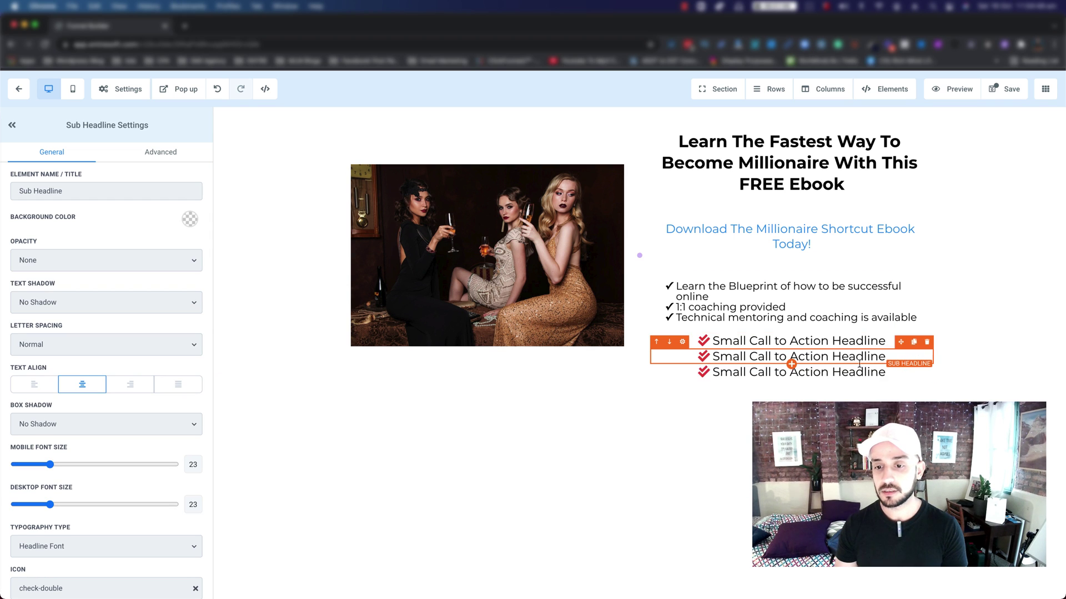
- Replace the first check-marked sub-headline's text with "Learn the Blueprint of how to be successful online", copied from the bullet list
click(683, 286)
drag(709, 299, 698, 298)
triple_click(698, 298)
key(super+c)
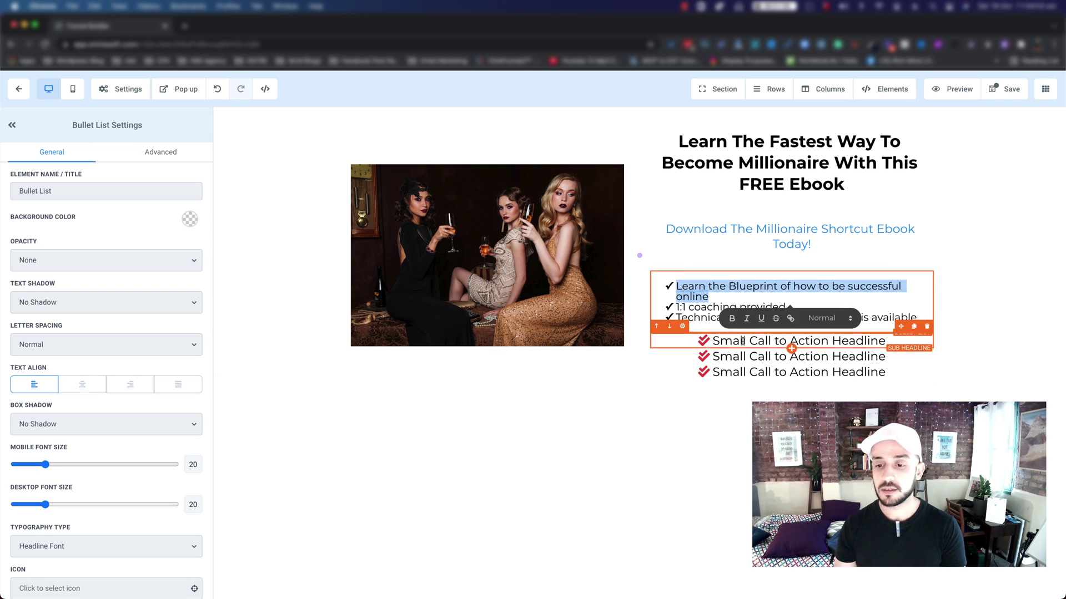
triple_click(736, 343)
key(super+v)
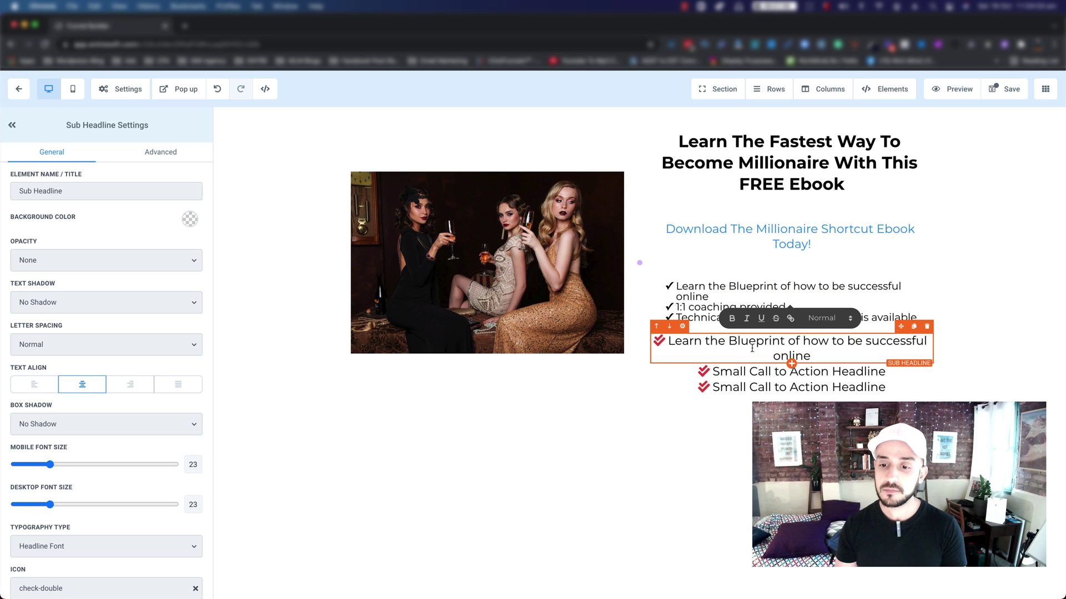
- Move "1:1 coaching provided" from the bullet list into the second check-marked sub-headline, replacing its placeholder text
triple_click(691, 306)
key(super+c)
key(BackSpace)
triple_click(740, 362)
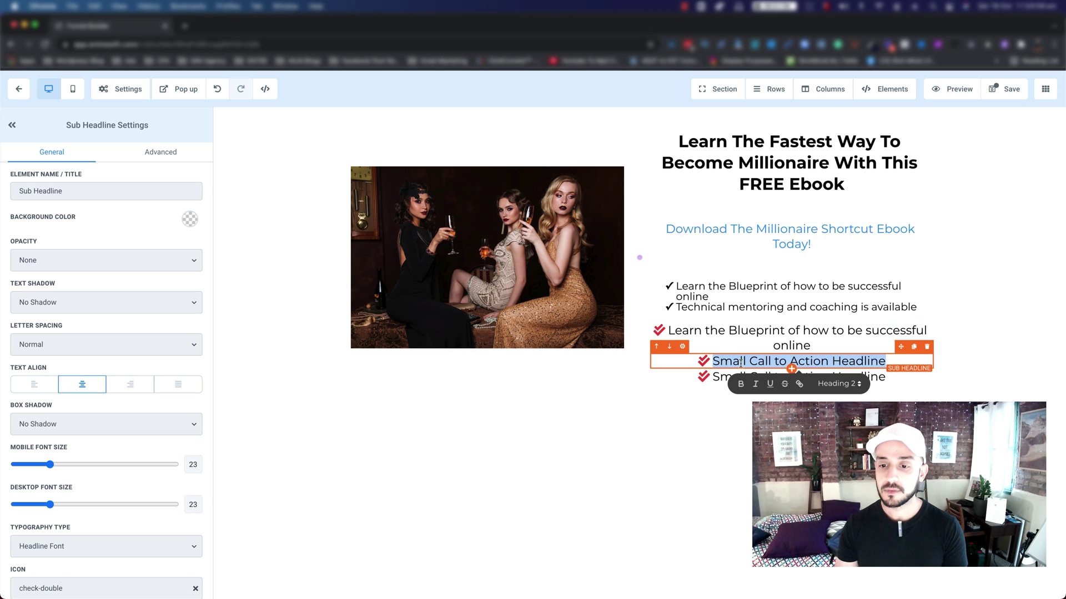
key(super+v)
- Move "Technical mentoring and coaching is available" from the bullet list into the third check-marked sub-headline, replacing its placeholder text
triple_click(699, 307)
key(BackSpace)
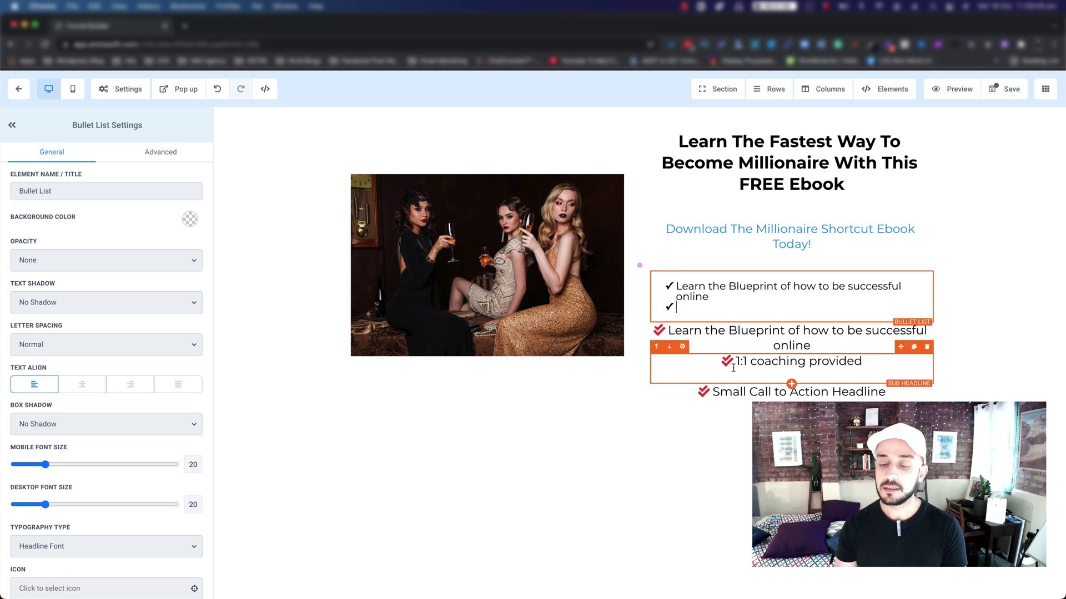
click(765, 392)
triple_click(766, 392)
key(super+v)
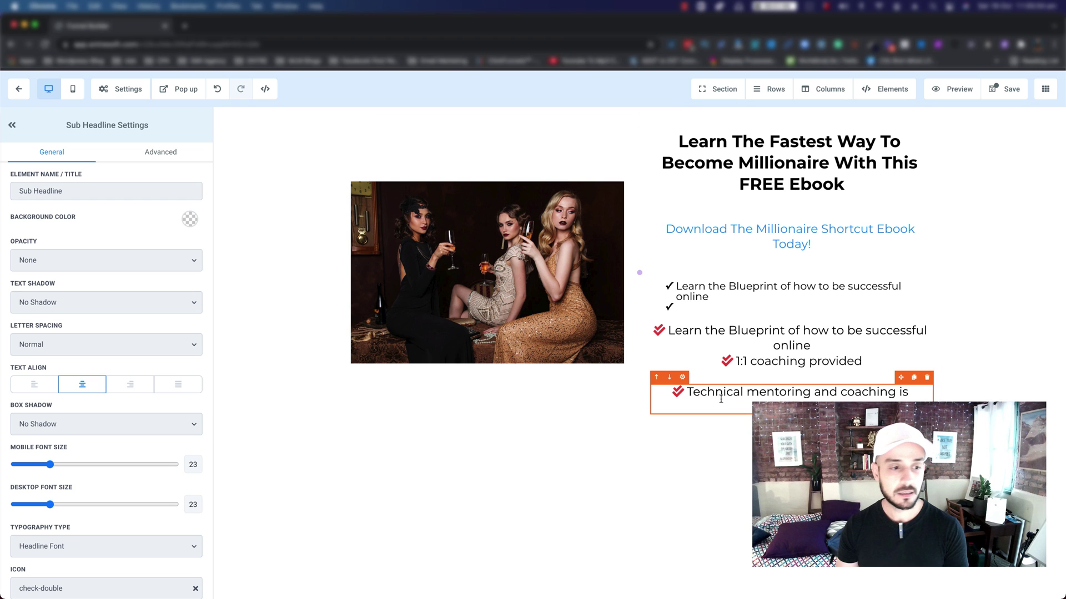
- Left-align all three check-marked sub-headlines and delete the original bullet list
click(41, 391)
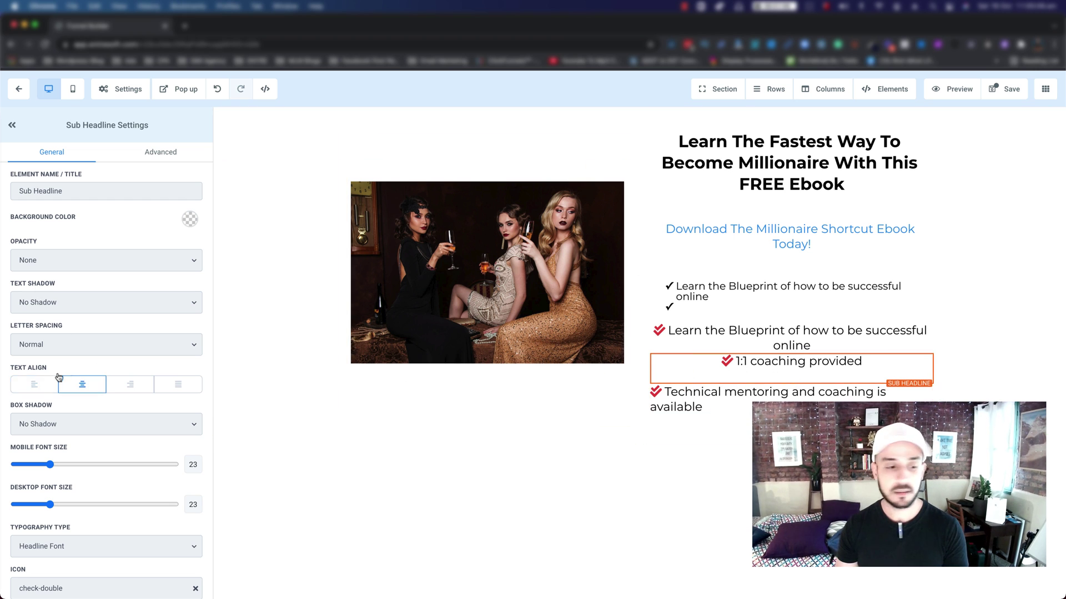
click(56, 382)
click(805, 341)
click(34, 384)
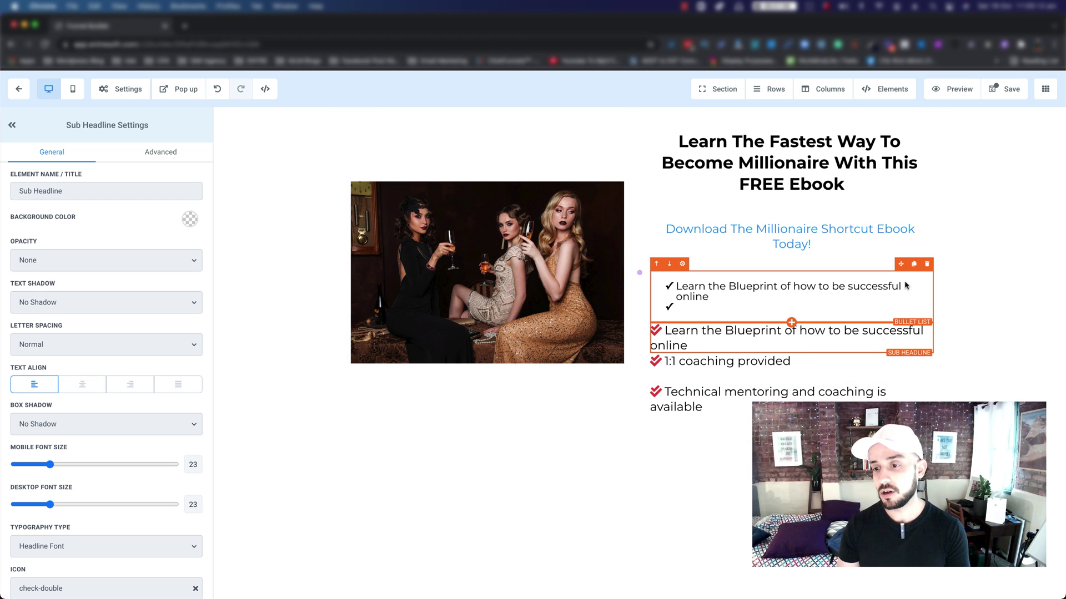
click(926, 264)
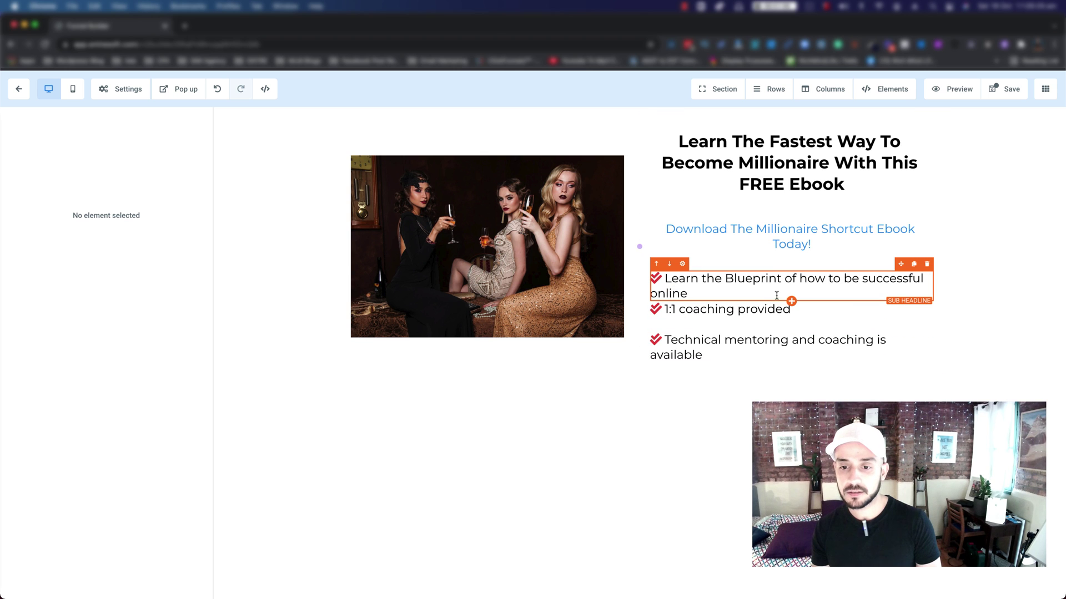
- Set the bottom margin of the first and second check-marked sub-headlines to 10
click(682, 277)
scroll(133, 444, down, 6)
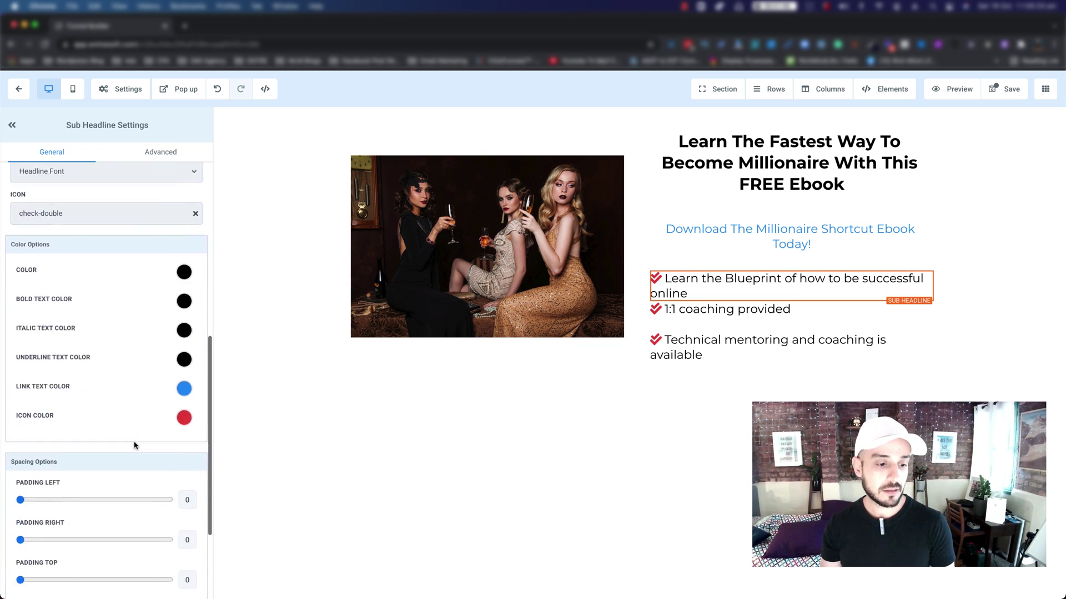
scroll(134, 445, down, 5)
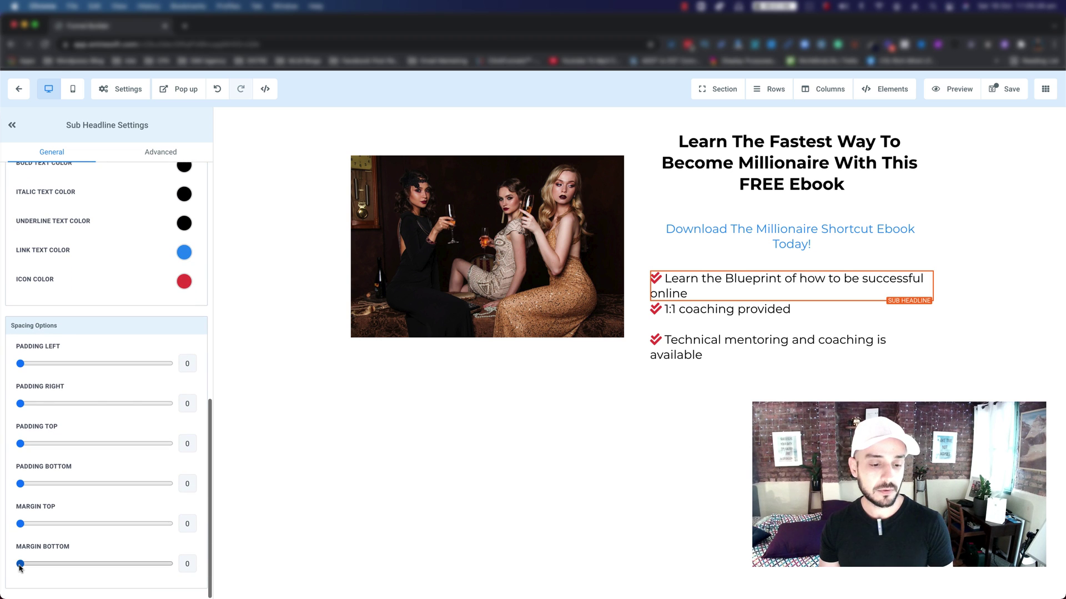
drag(20, 564, 35, 564)
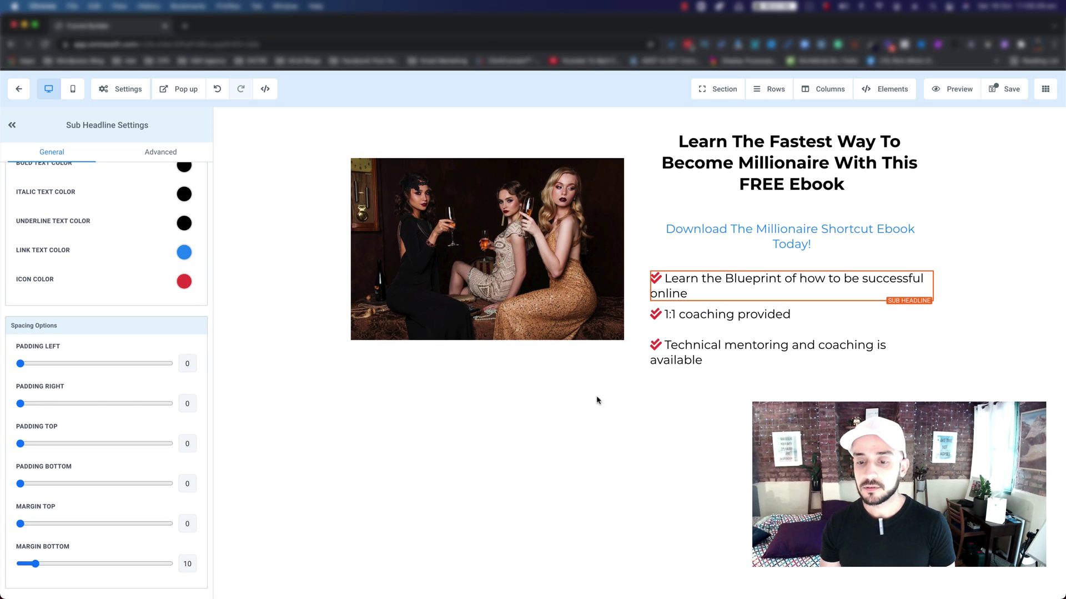
click(683, 305)
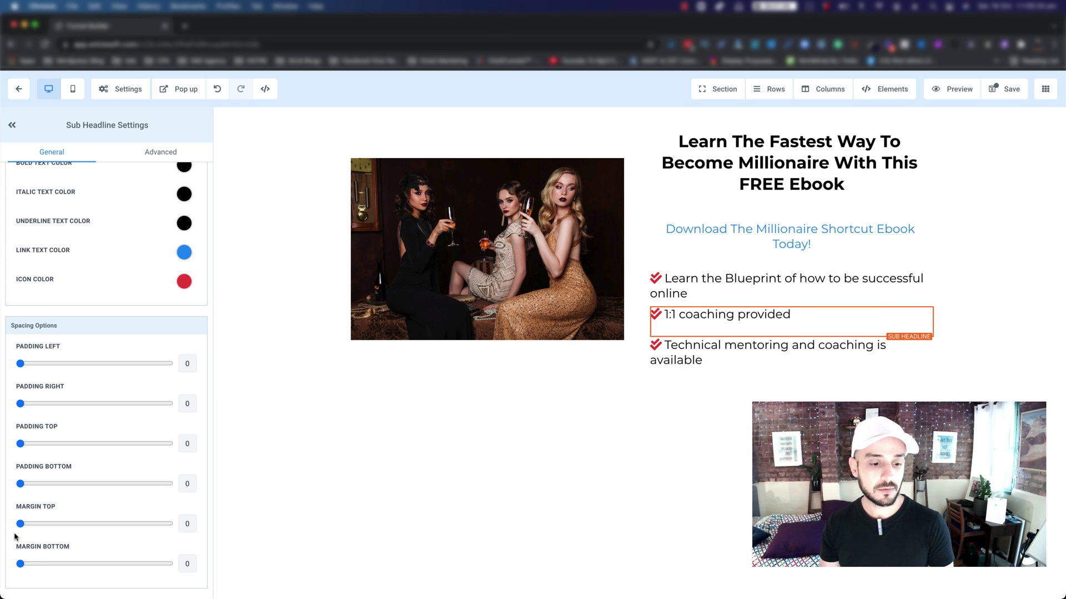
drag(20, 564, 36, 564)
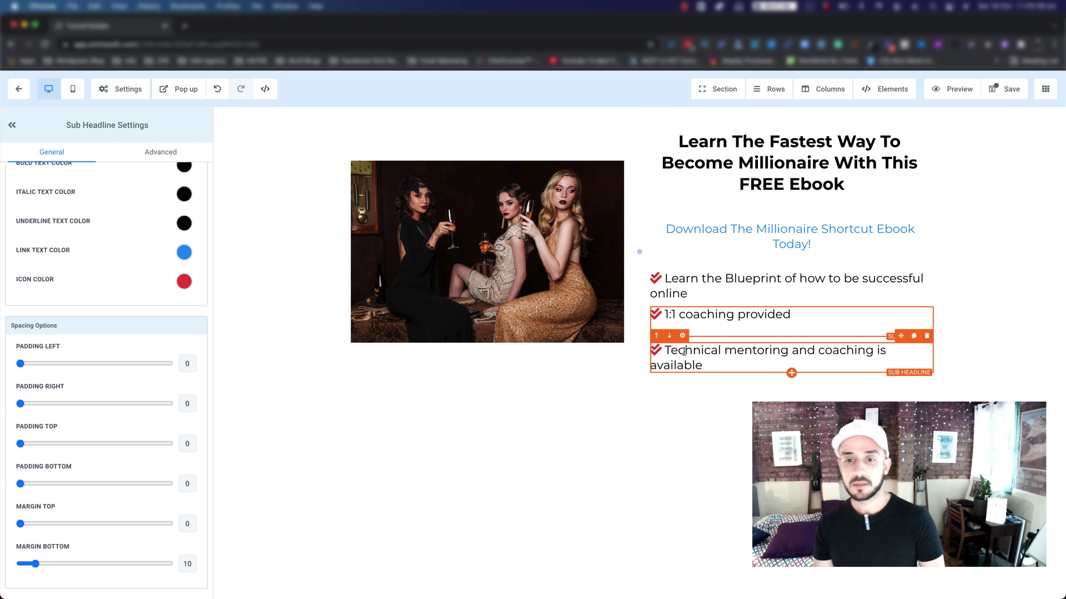
click(584, 276)
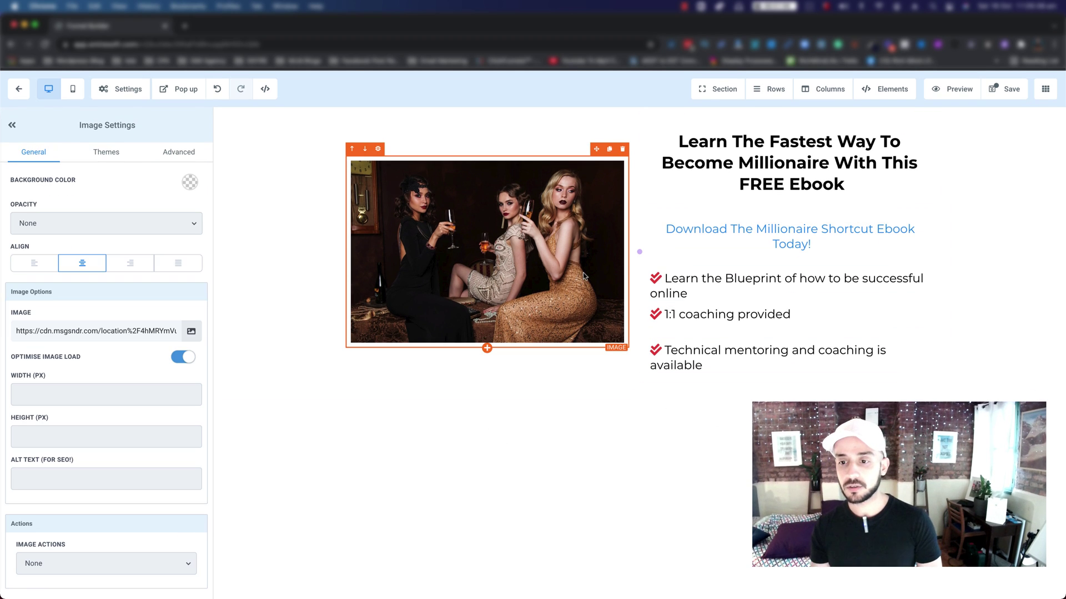
- Make the "Download The Millionaire Shortcut Ebook Today!" sub-headline bold and set its bold text color to blue
click(820, 229)
drag(822, 244, 660, 228)
key(ctrl+b)
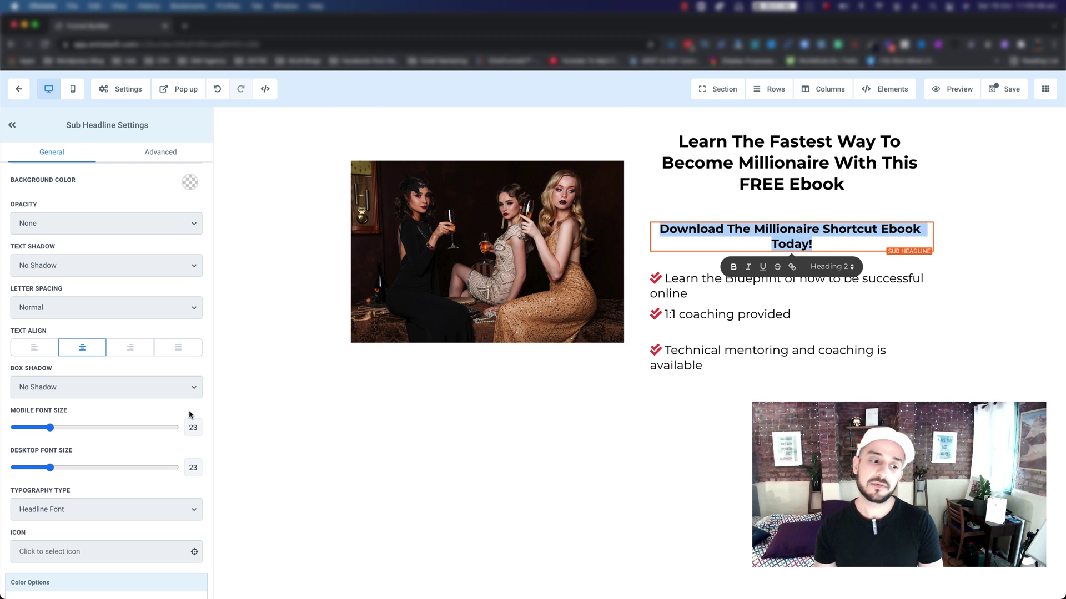
scroll(189, 415, down, 5)
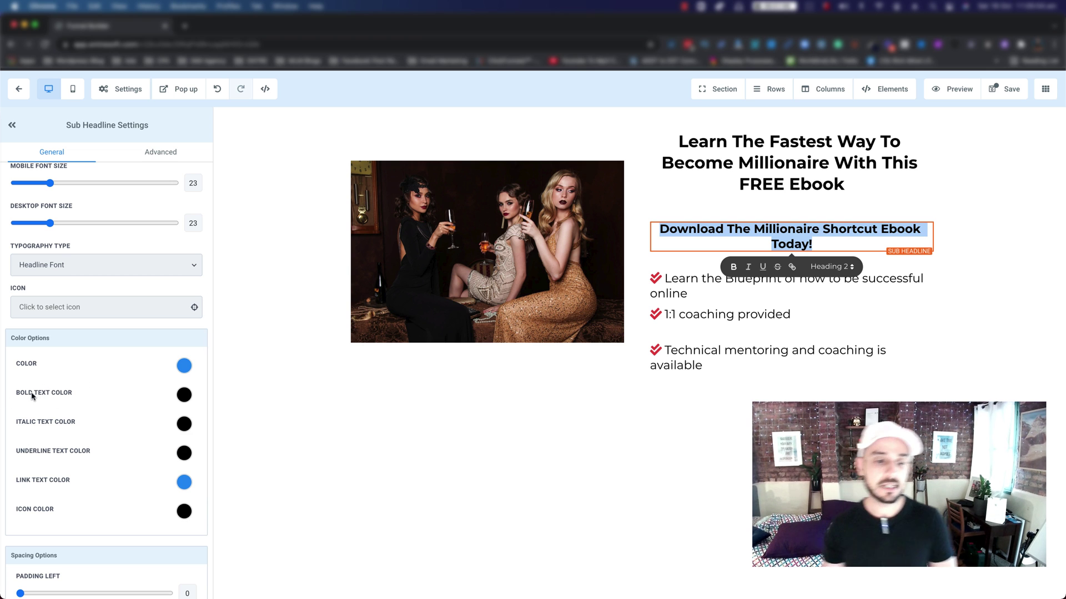
click(184, 395)
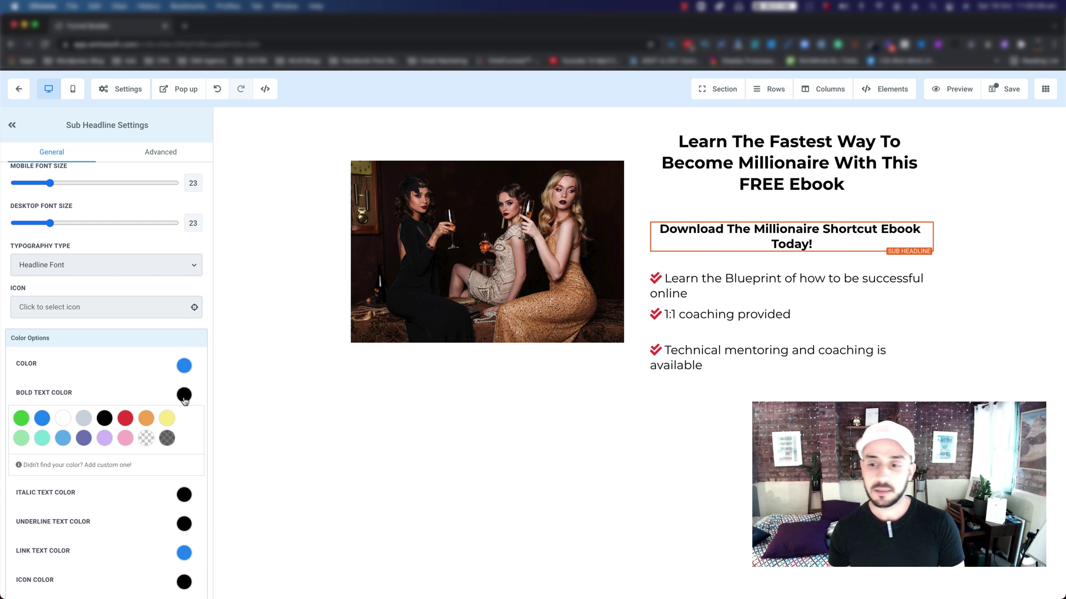
click(42, 419)
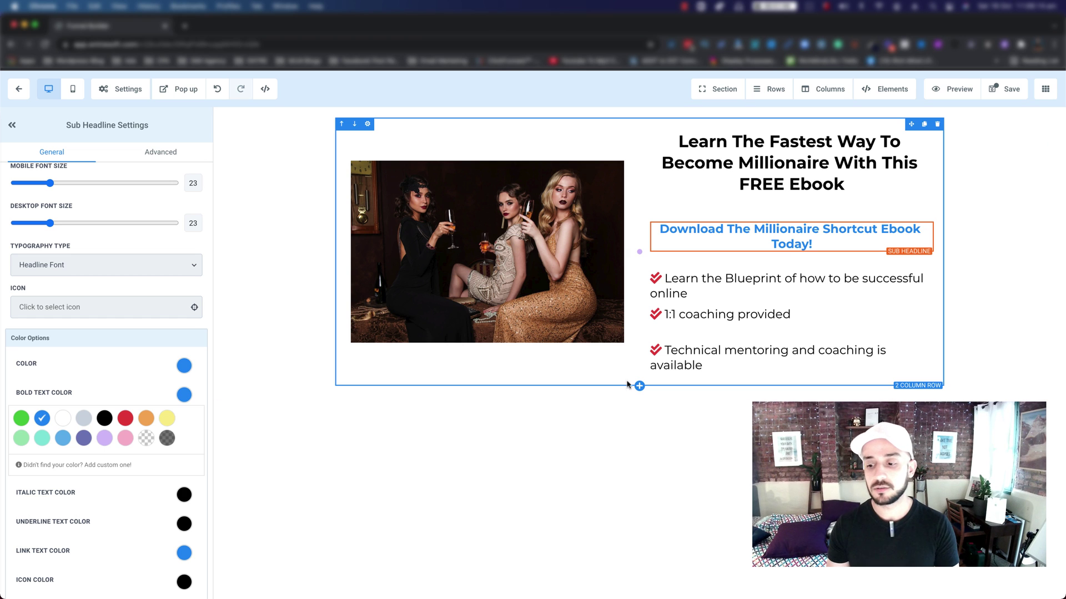
- Add a one-column row below the two-column row and place a button element in it
click(639, 387)
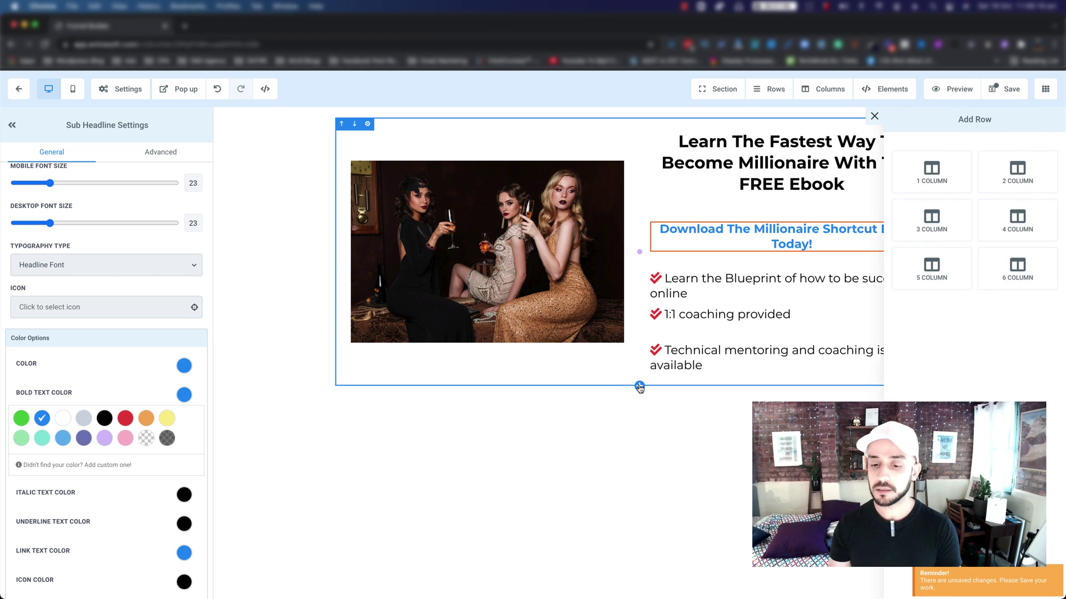
click(932, 171)
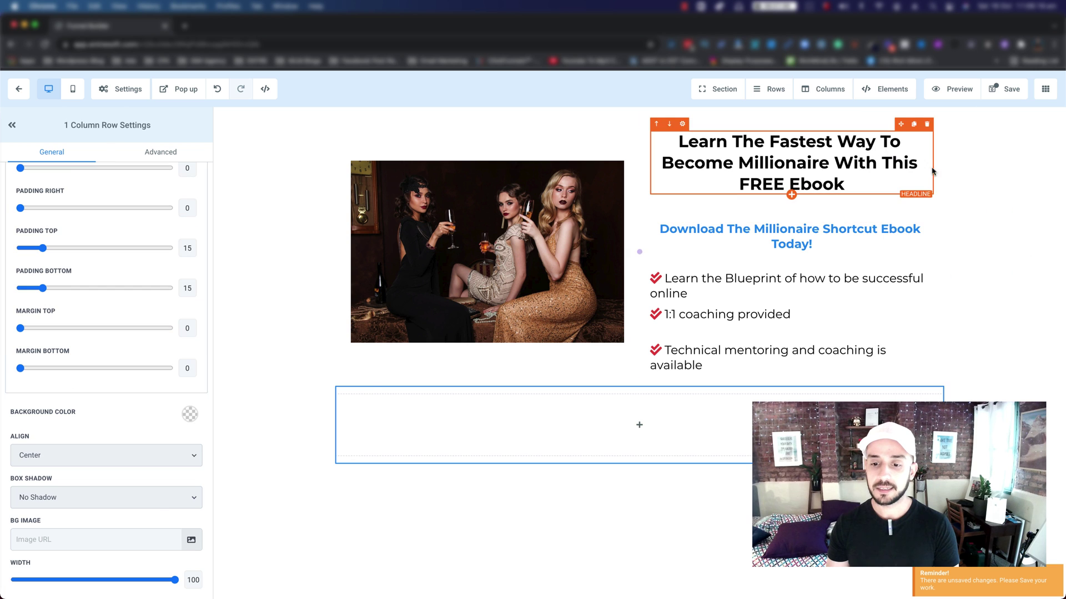
click(631, 423)
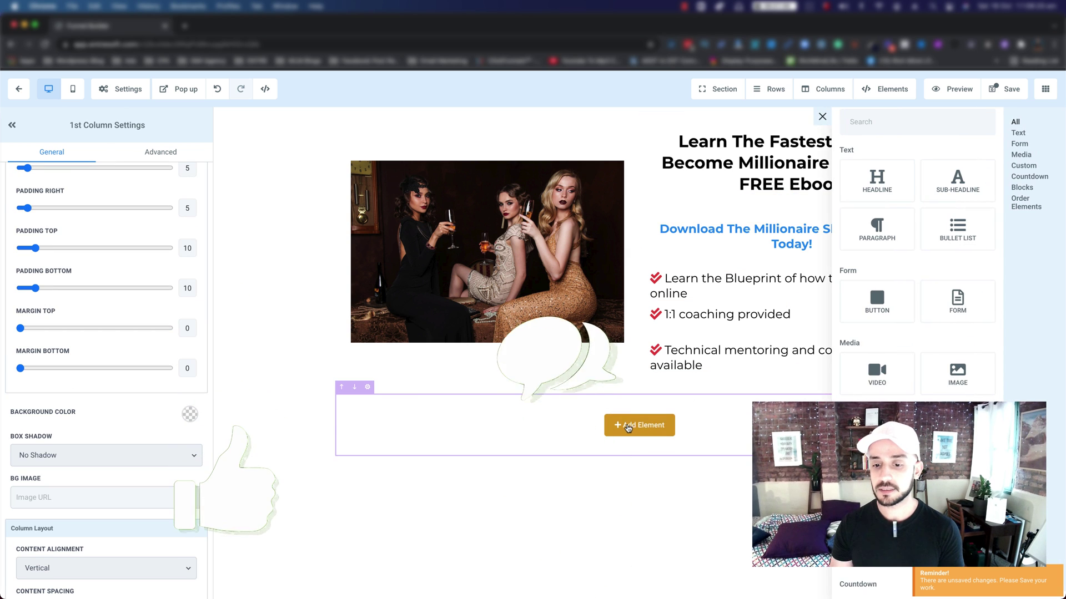
drag(877, 300, 637, 456)
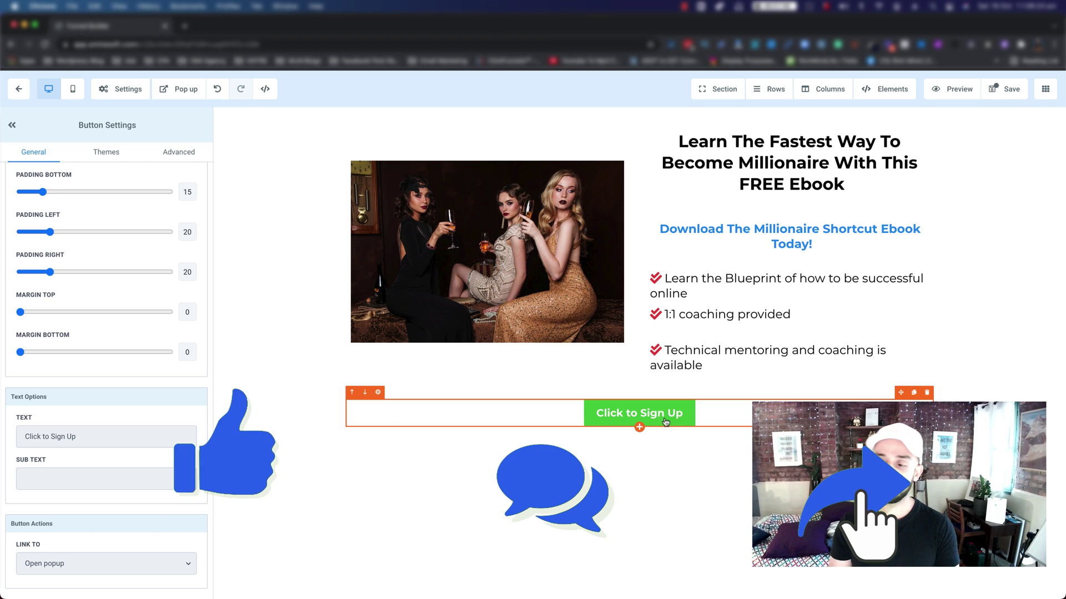
- Delete the one-column row holding the button and add a new button below the "Technical mentoring and coaching is available" sub-headline
click(938, 376)
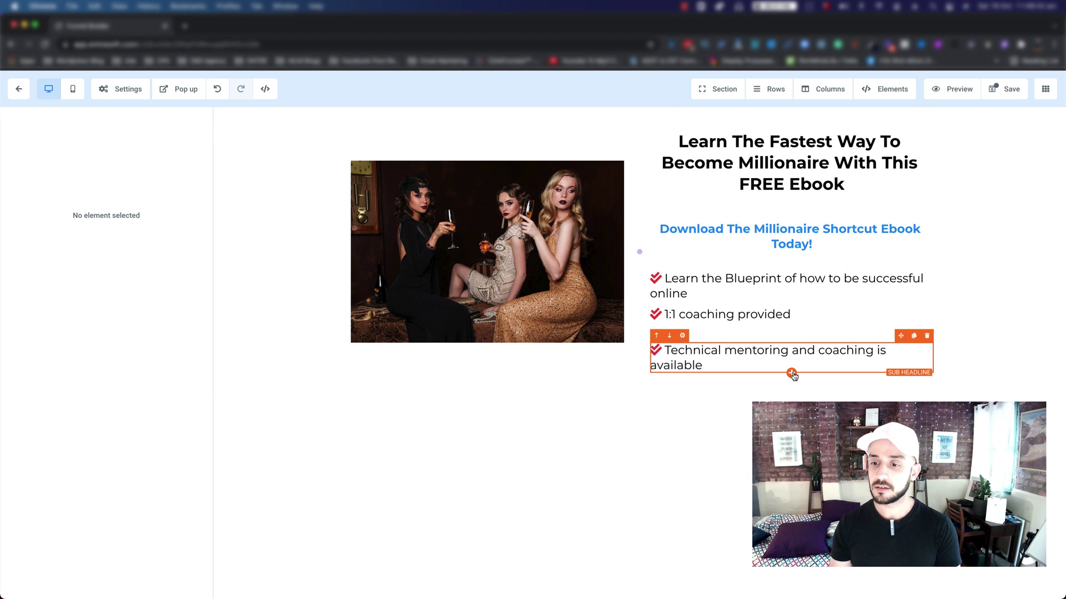
click(792, 373)
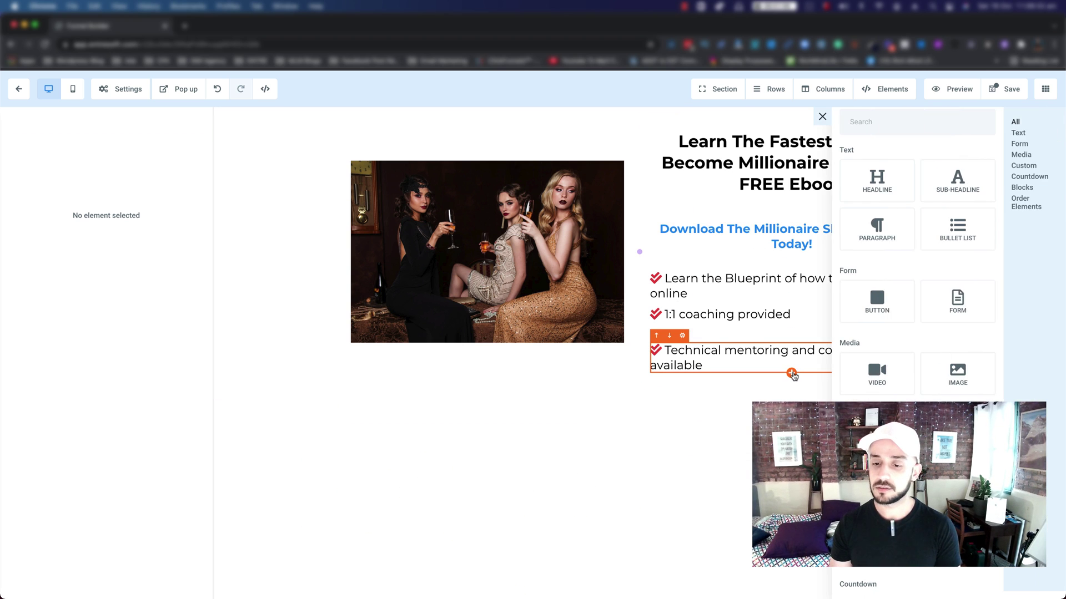
click(877, 308)
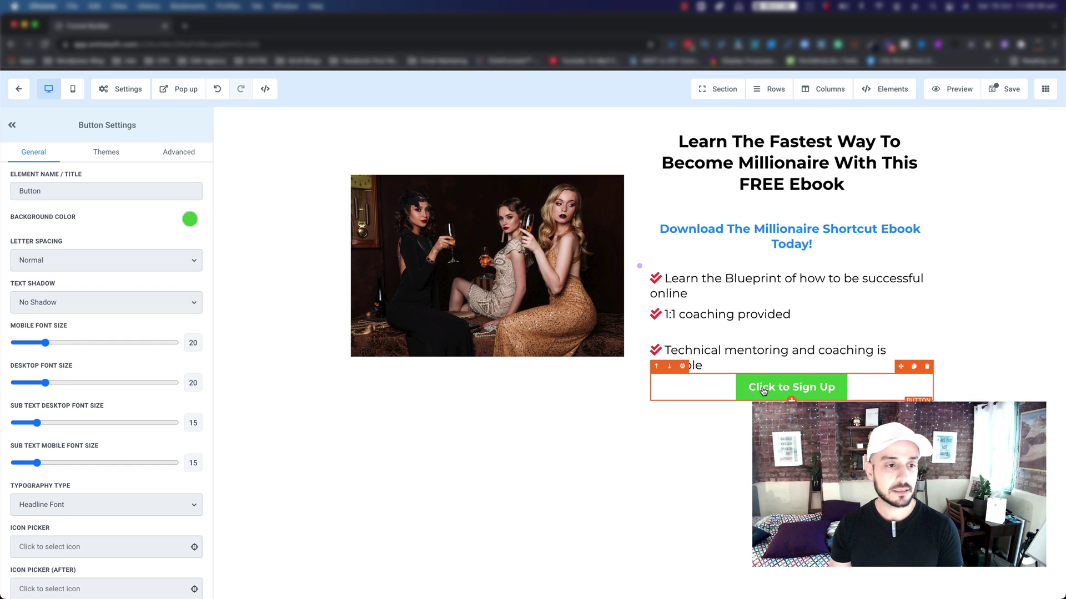
- Apply the light blue theme with rounded corners to the new sign-up button
click(111, 153)
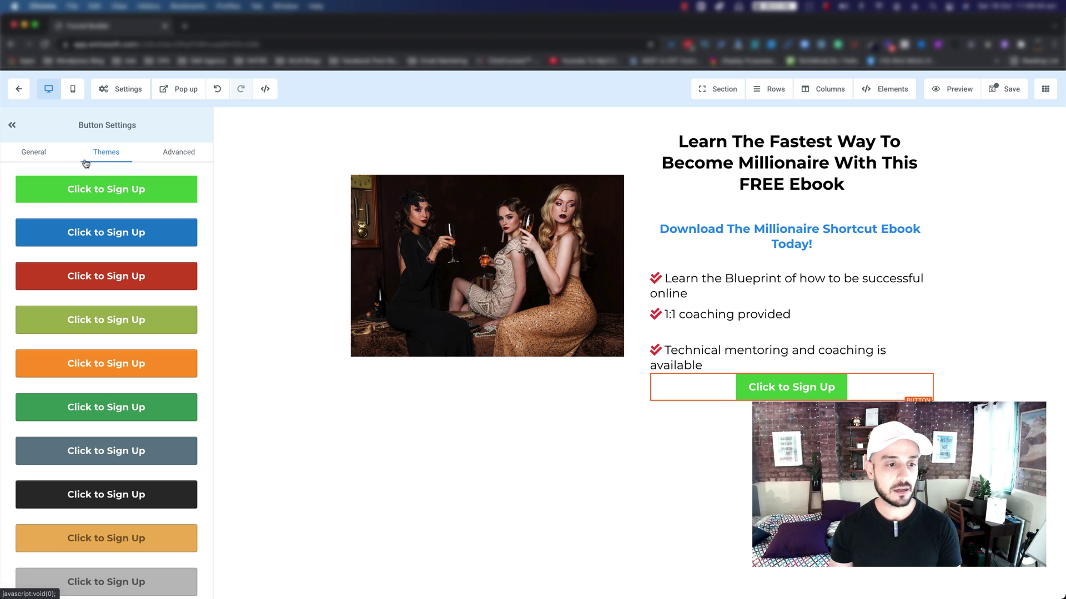
scroll(135, 283, down, 5)
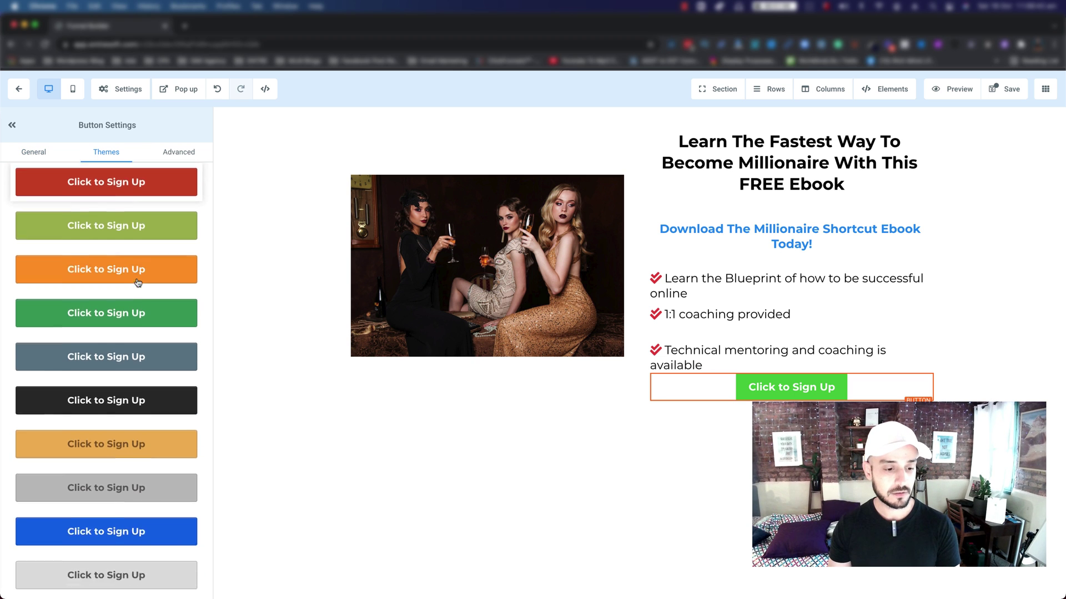
scroll(135, 283, down, 9)
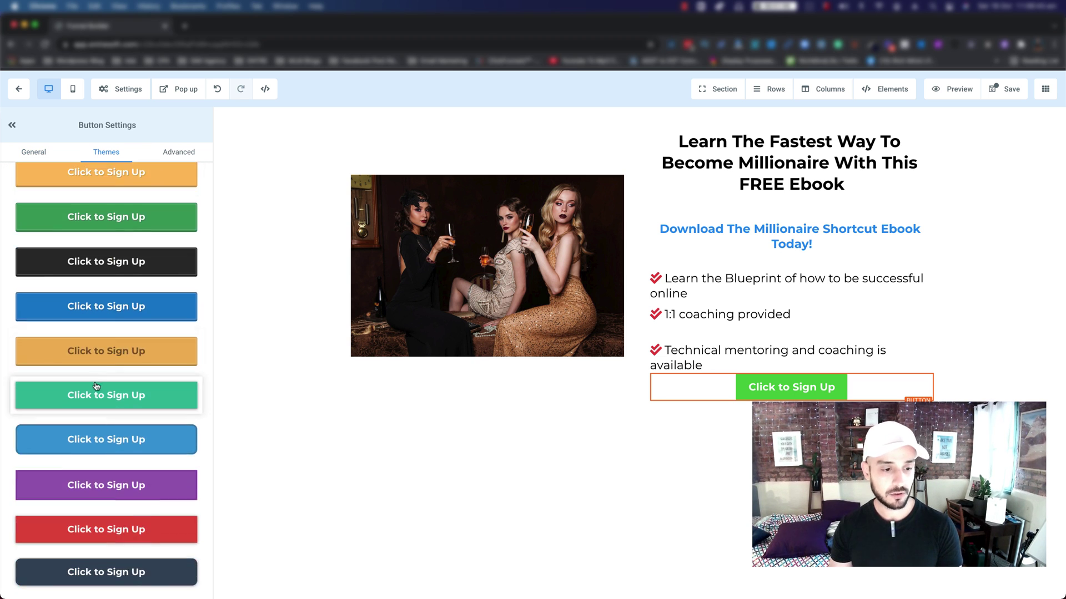
click(92, 444)
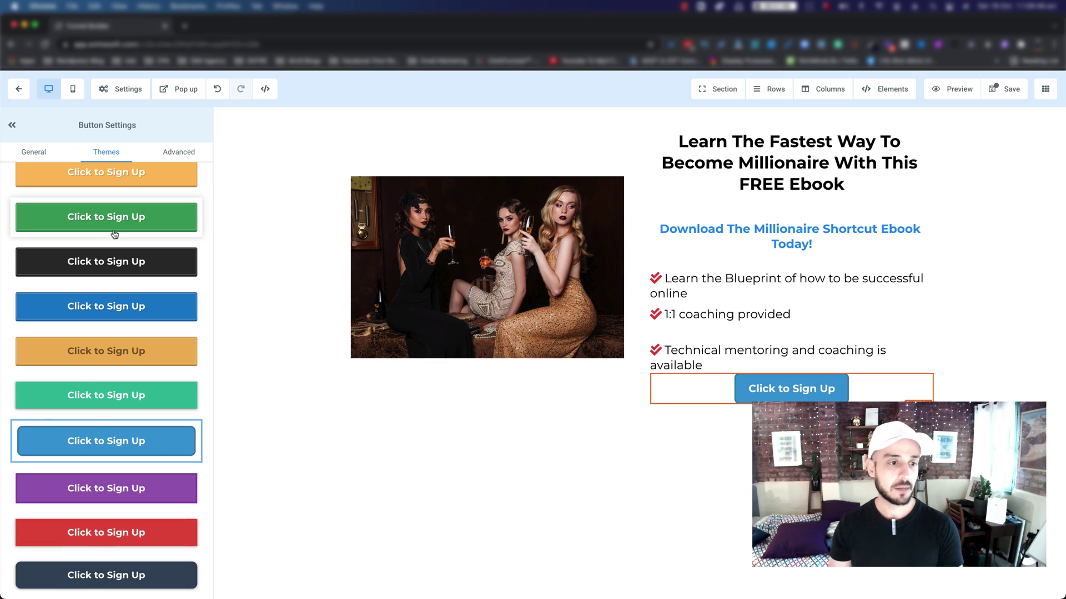
- Set the sign-up button's background color to red
click(35, 151)
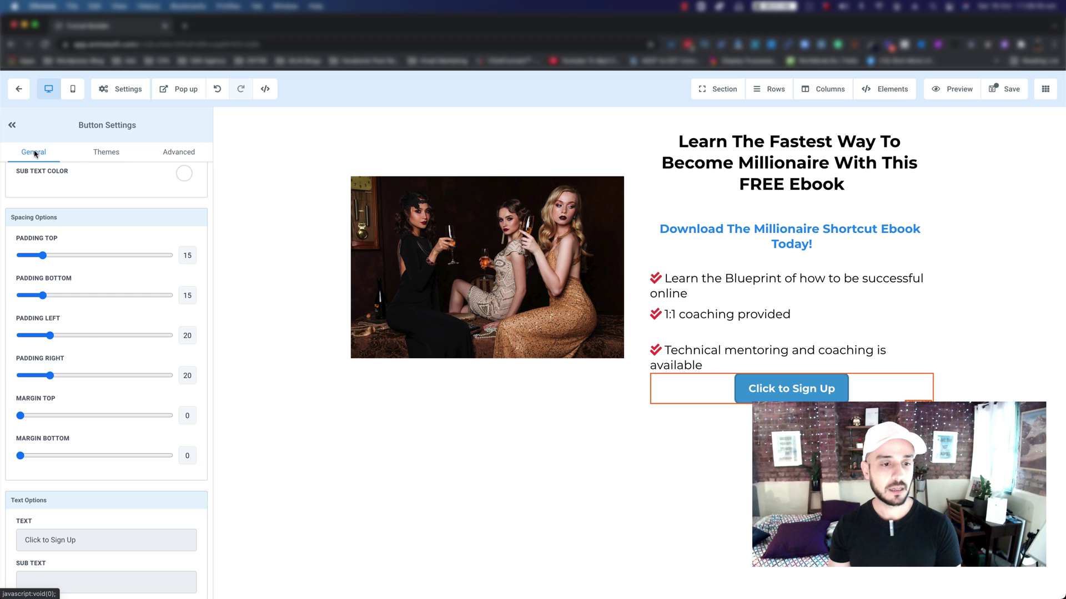
scroll(96, 446, up, 3)
scroll(97, 449, up, 10)
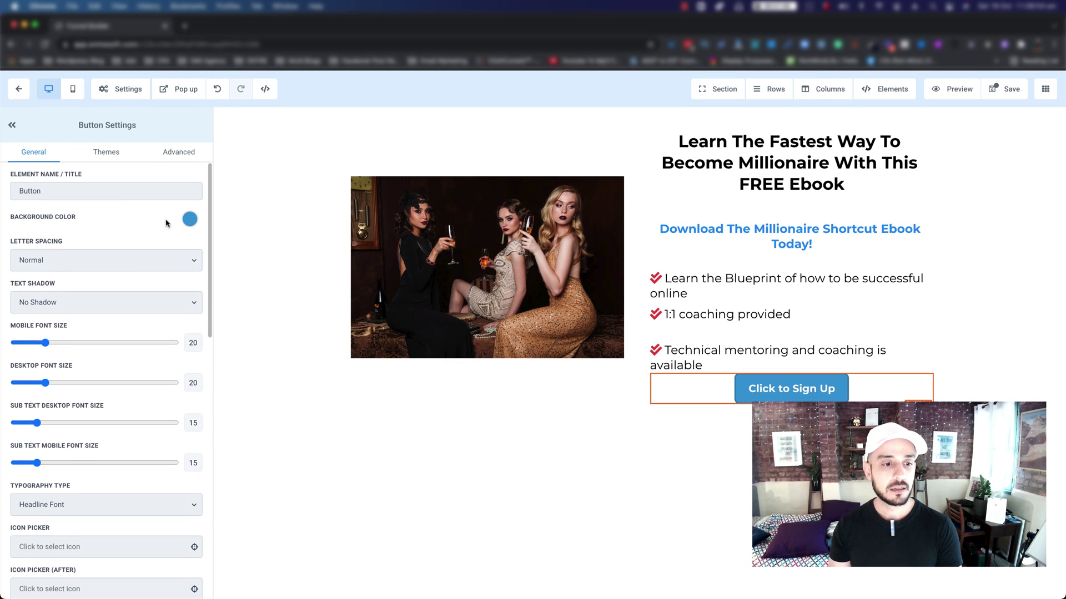
click(189, 220)
click(119, 242)
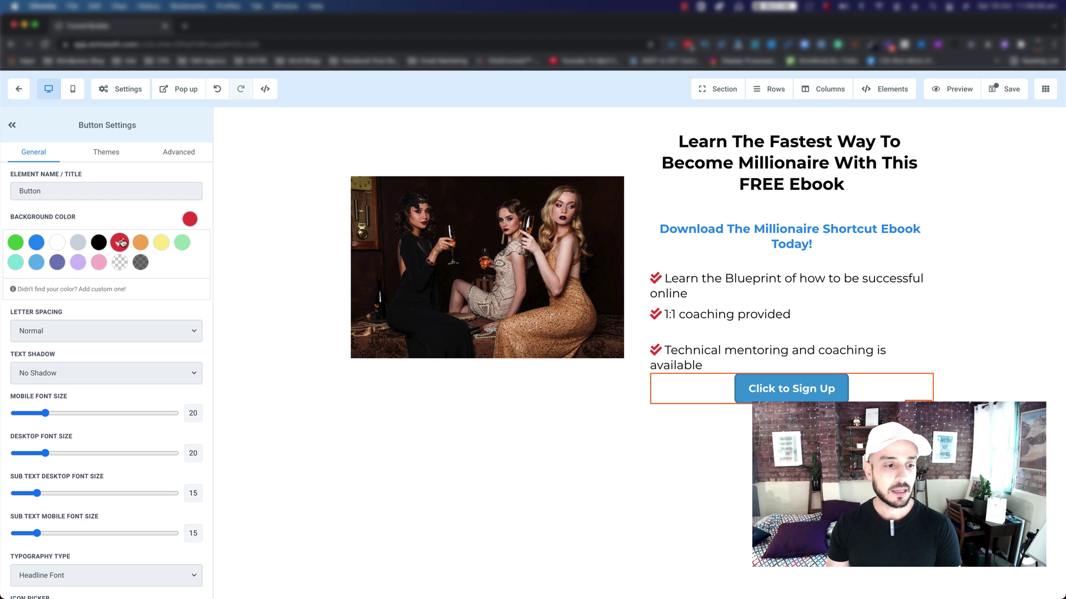
click(188, 221)
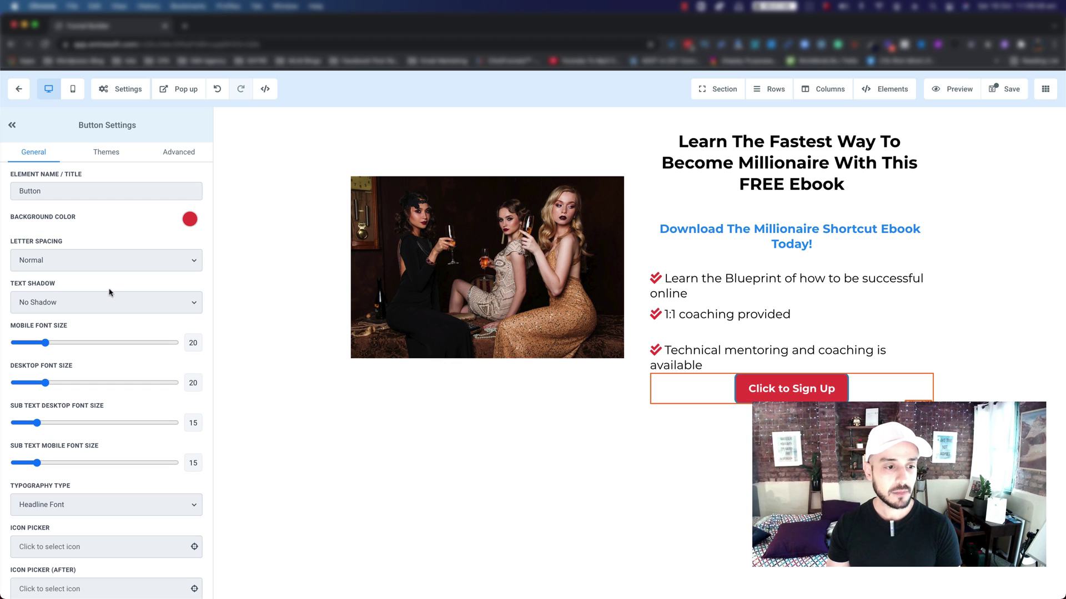
- Remove the sign-up button's outline by setting its border to No Border
click(156, 154)
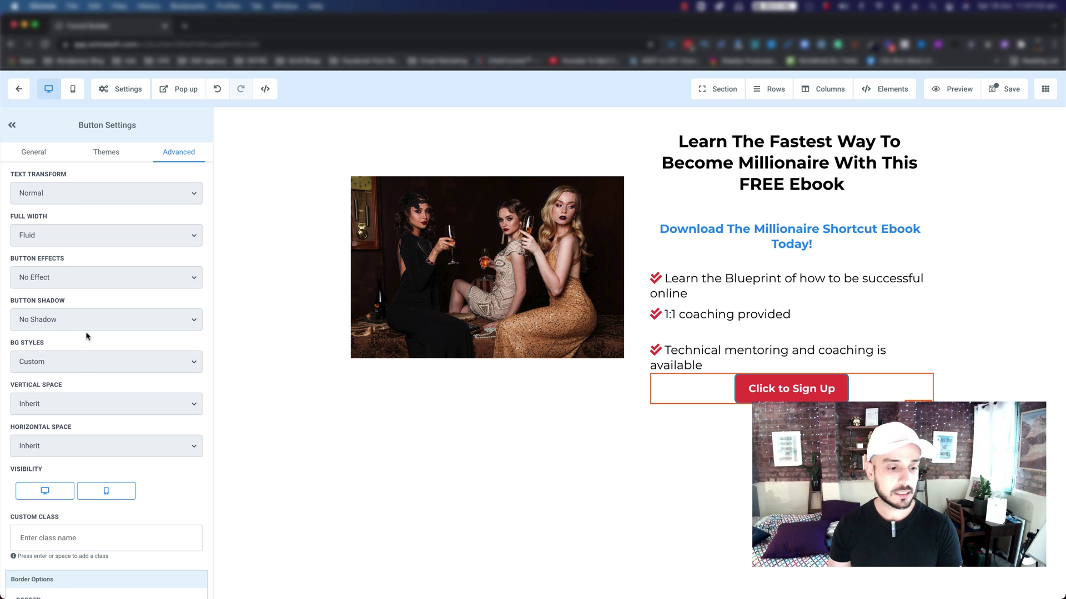
click(49, 153)
scroll(126, 413, down, 10)
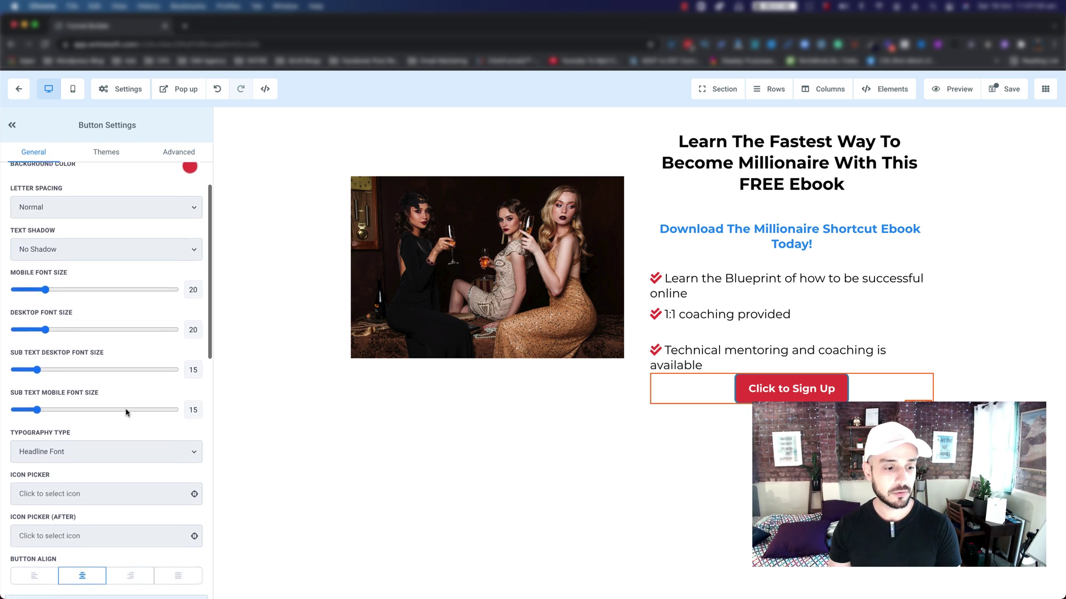
scroll(126, 412, down, 13)
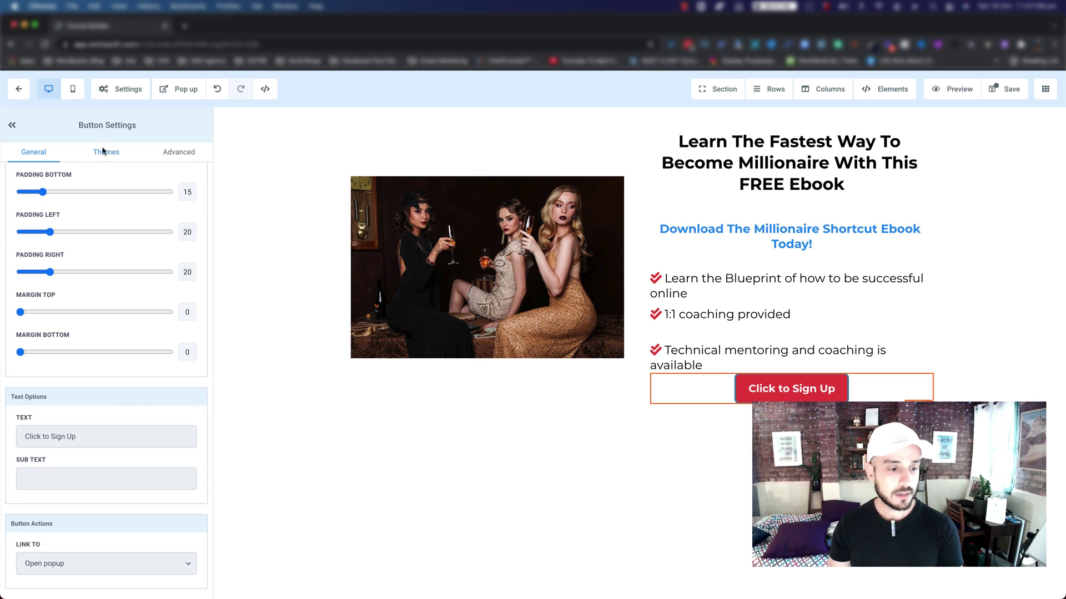
click(178, 151)
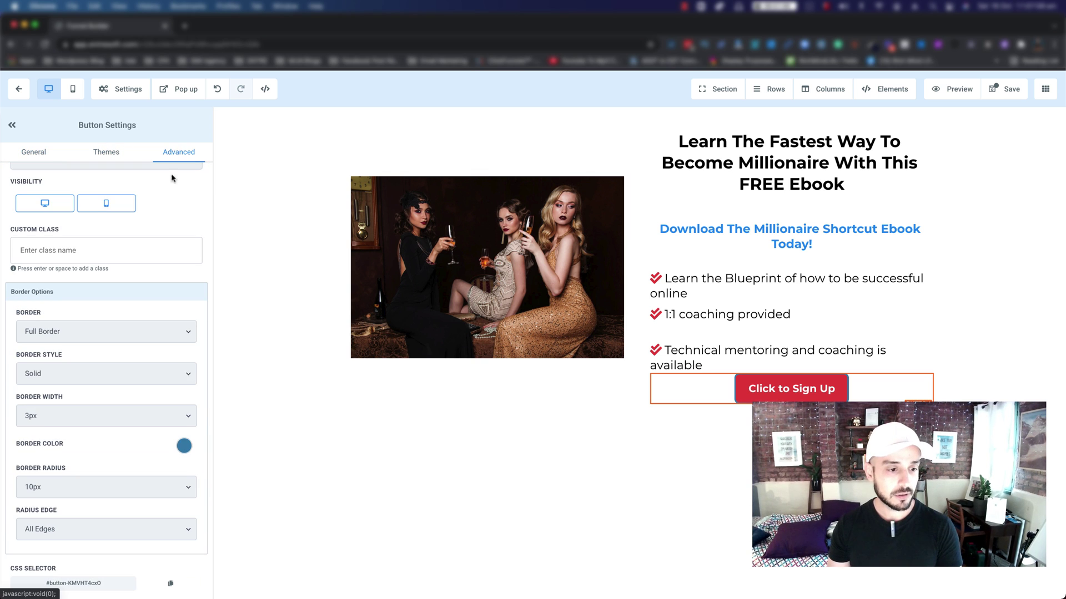
click(55, 332)
click(55, 318)
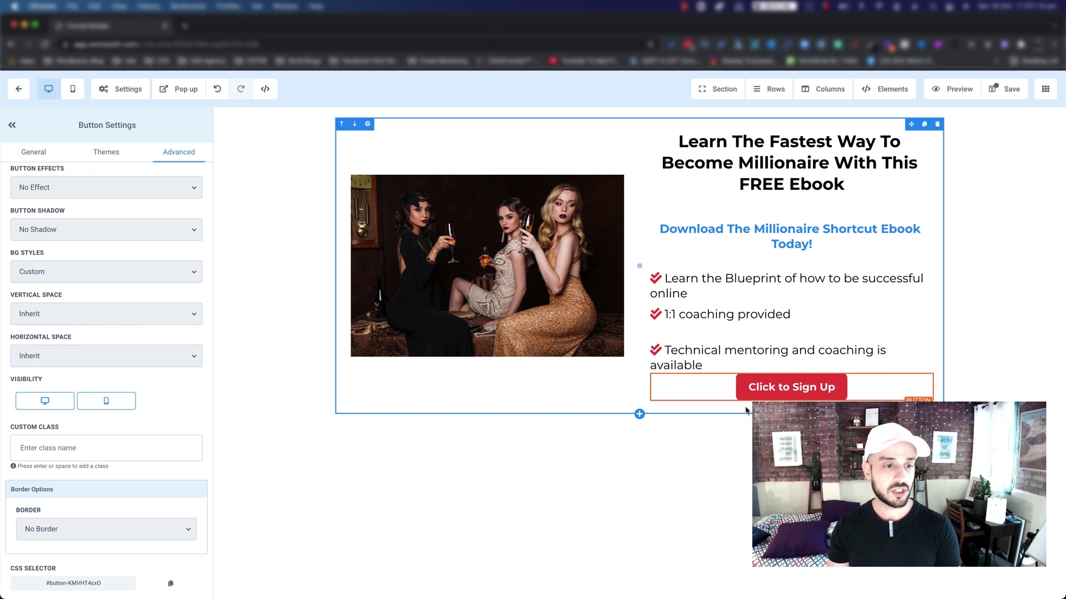
- Rename the button element's title to "Download Your FREE Ebook!"
click(33, 159)
scroll(59, 191, up, 3)
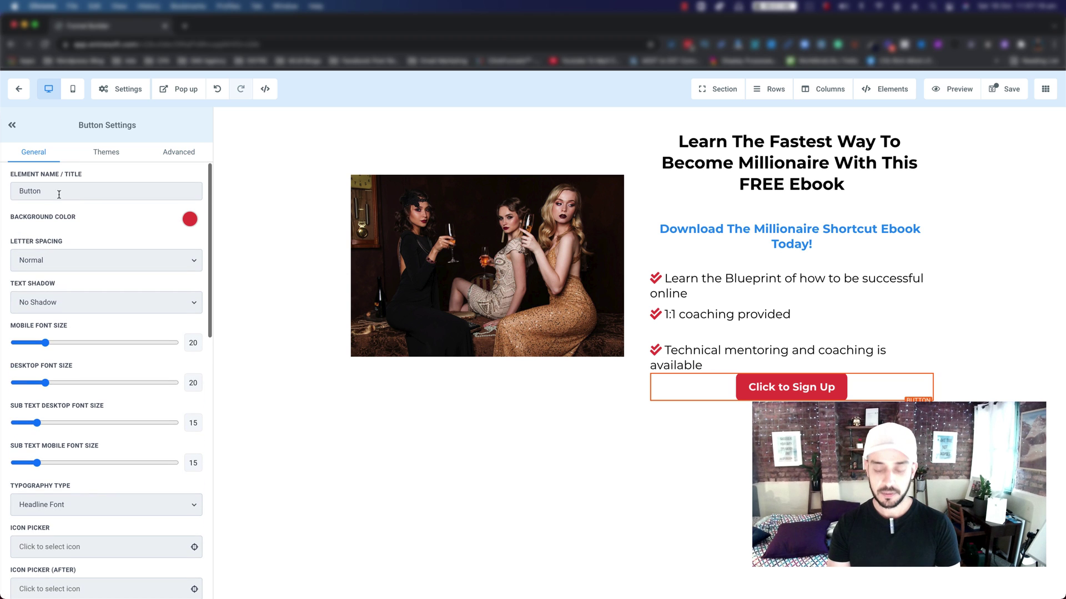
click(59, 195)
double_click(51, 192)
key(BackSpace)
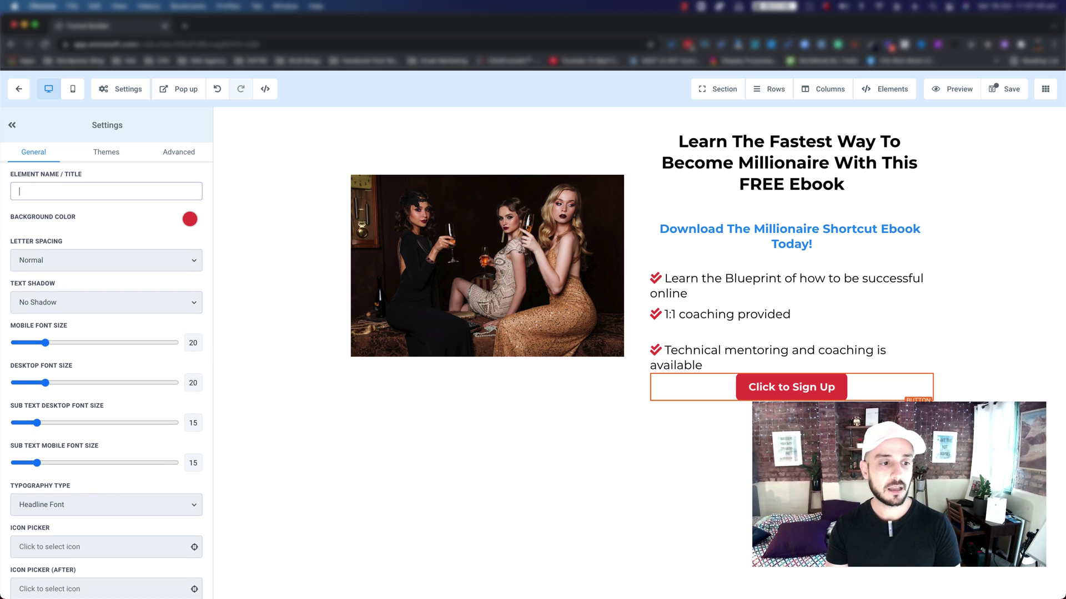
text(Download)
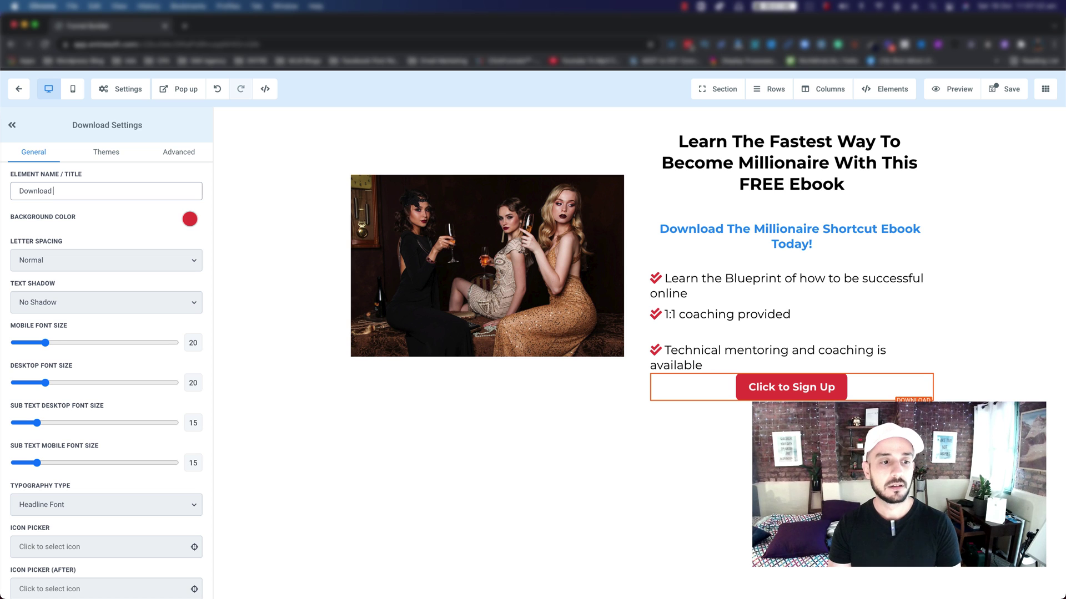
text( Your FREE Ebook!)
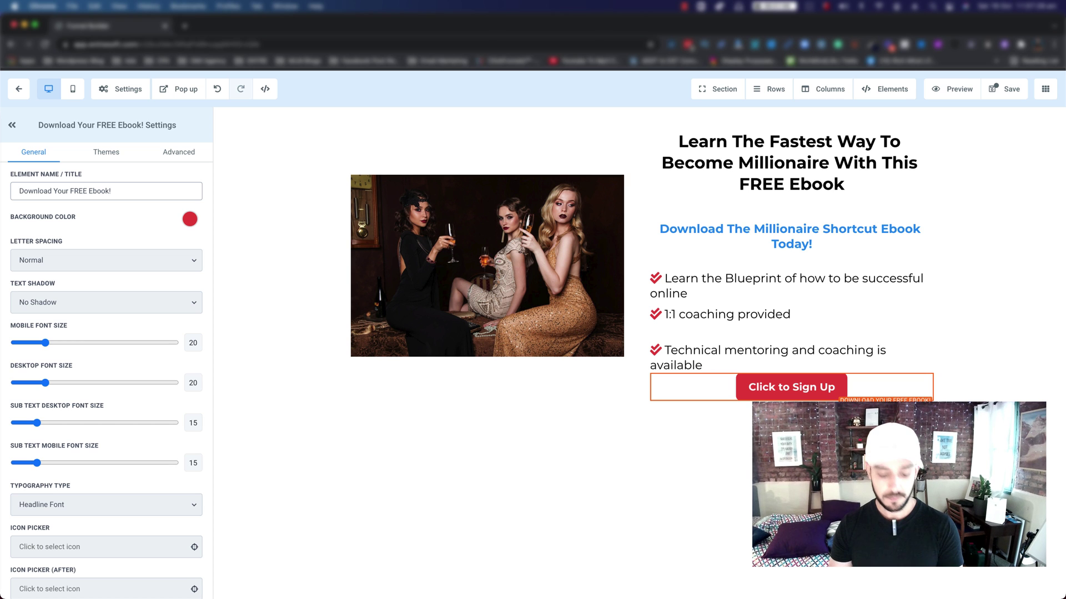
- Copy the element title into the button's text as "Download Your FREE Ebook!" and set the button's top margin to 38
key(super+a)
key(super+c)
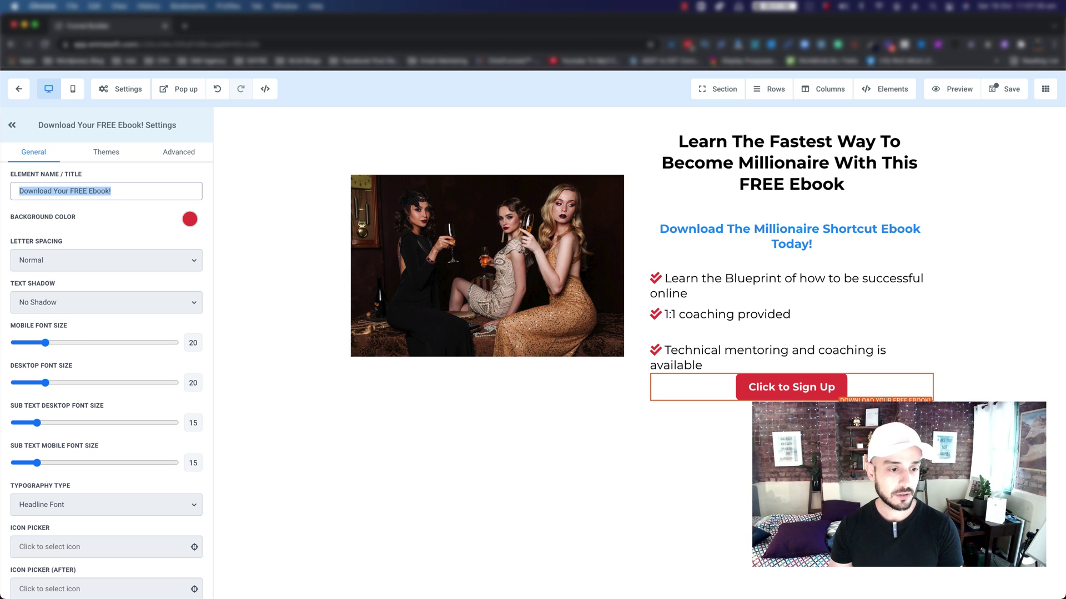
scroll(42, 322, down, 5)
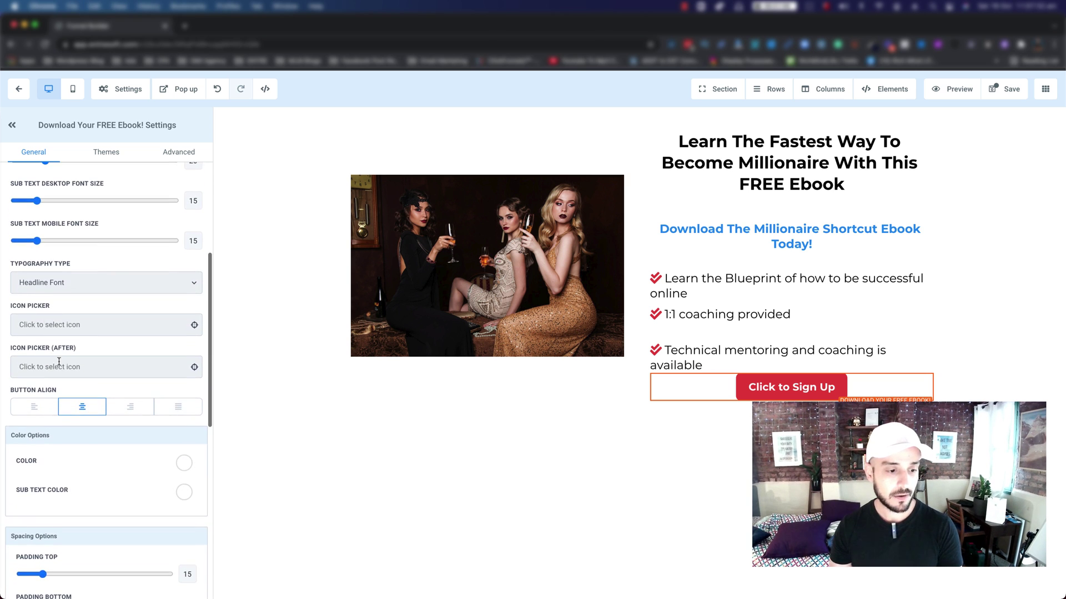
scroll(59, 362, down, 10)
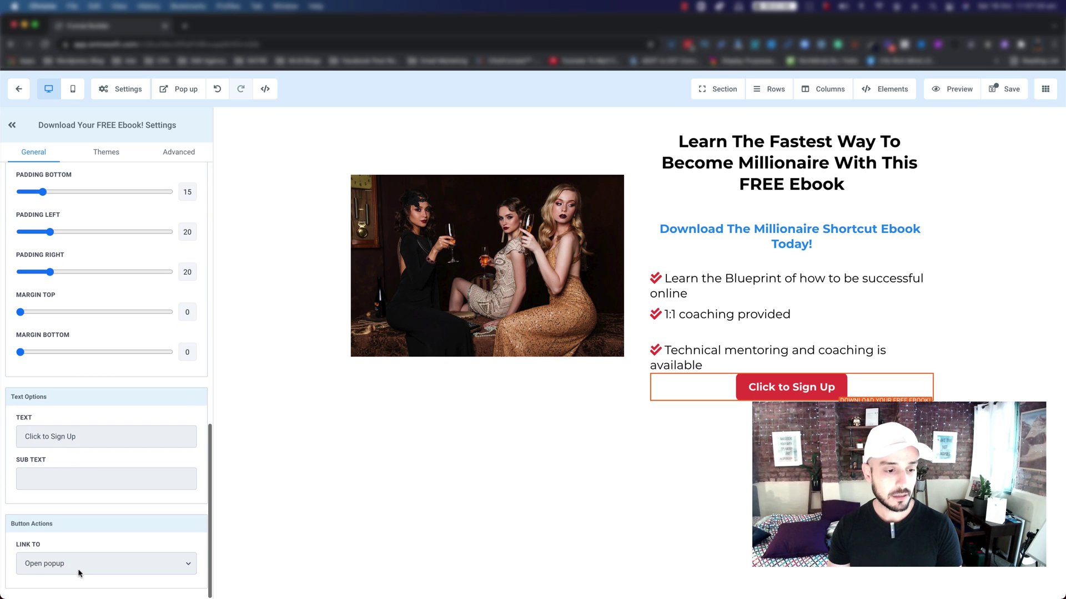
click(50, 436)
key(super+a)
key(super+v)
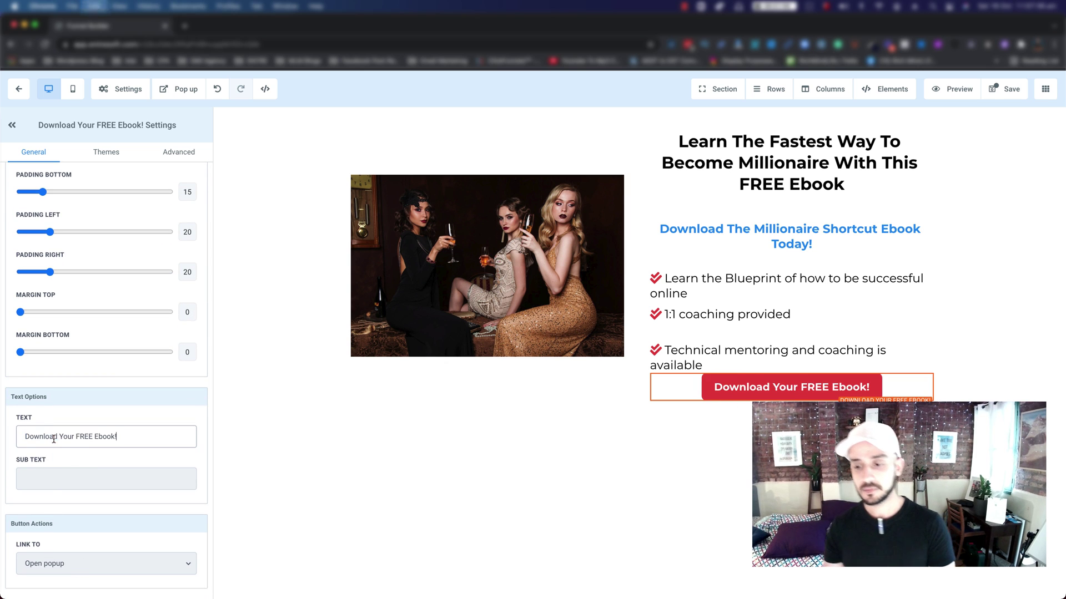
click(428, 472)
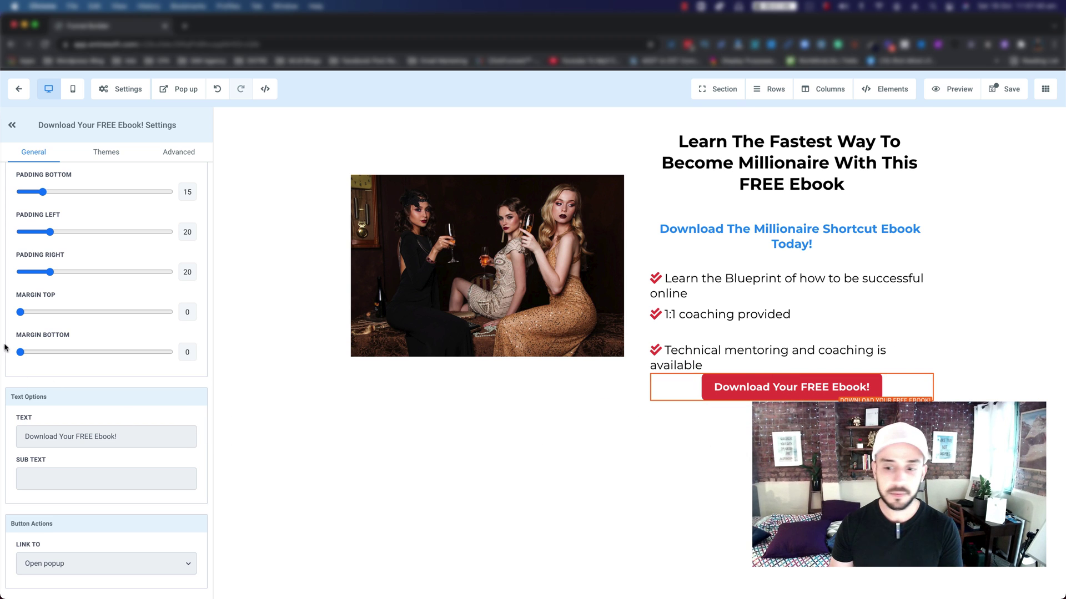
drag(20, 311, 77, 312)
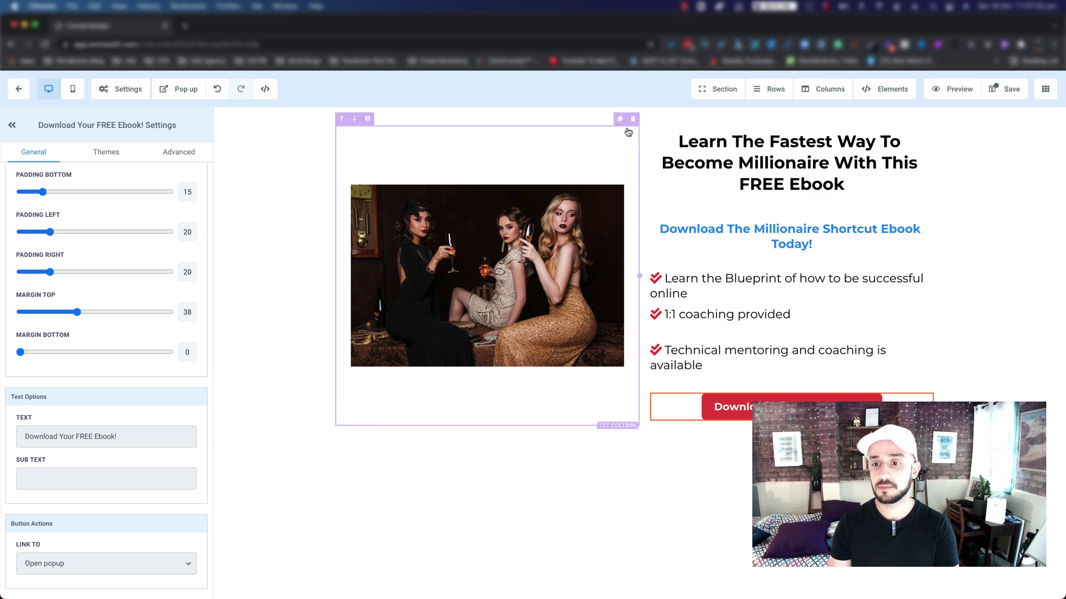
- Copy the text of the "Learn The Fastest Way" headline, clear it and delete the headline element from the second column
triple_click(816, 163)
key(super+c)
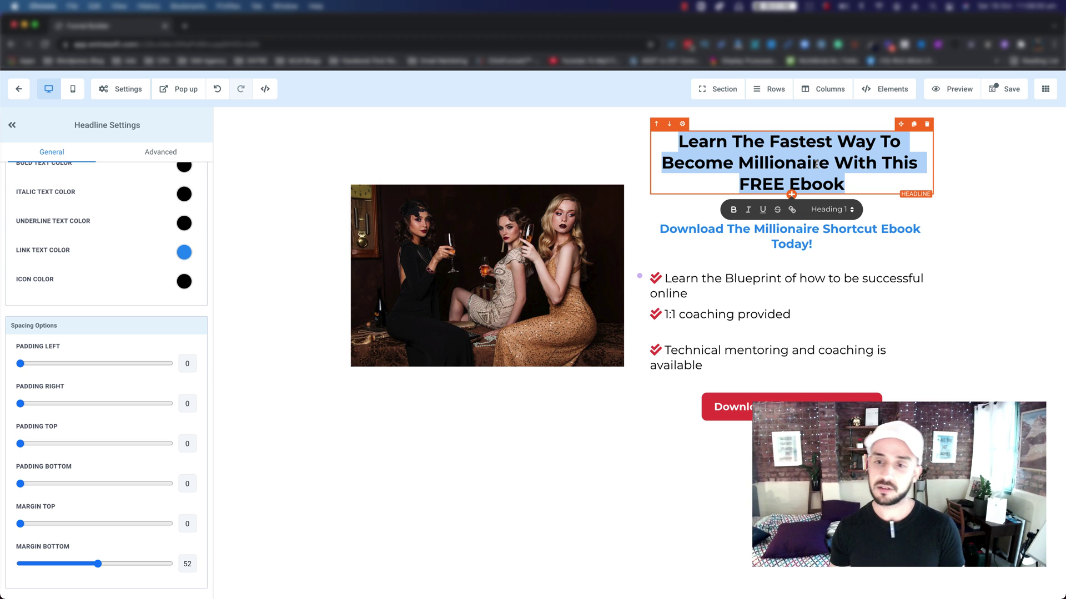
key(BackSpace)
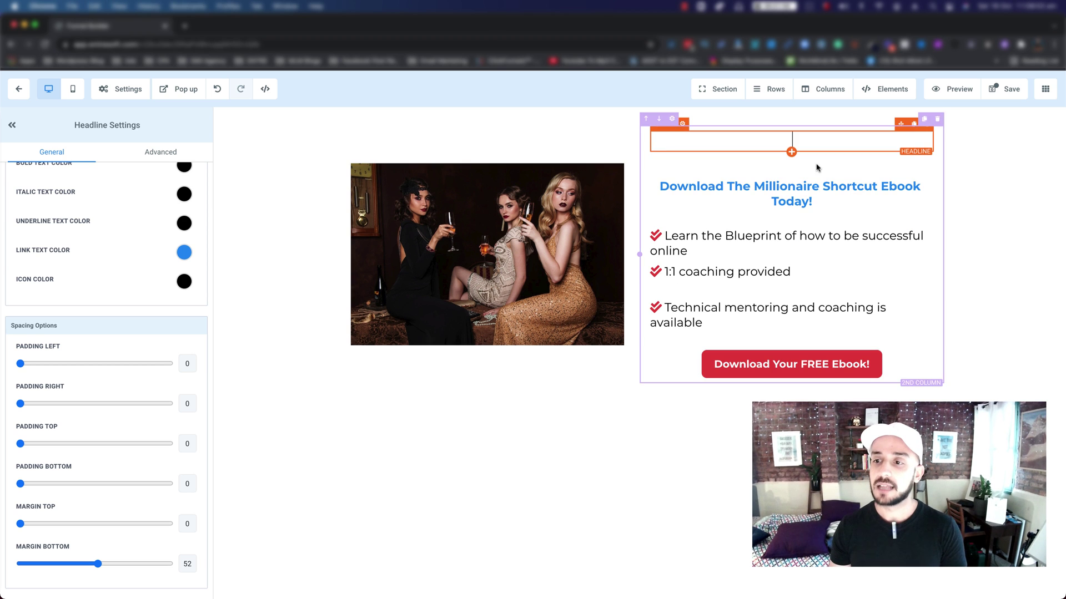
click(926, 125)
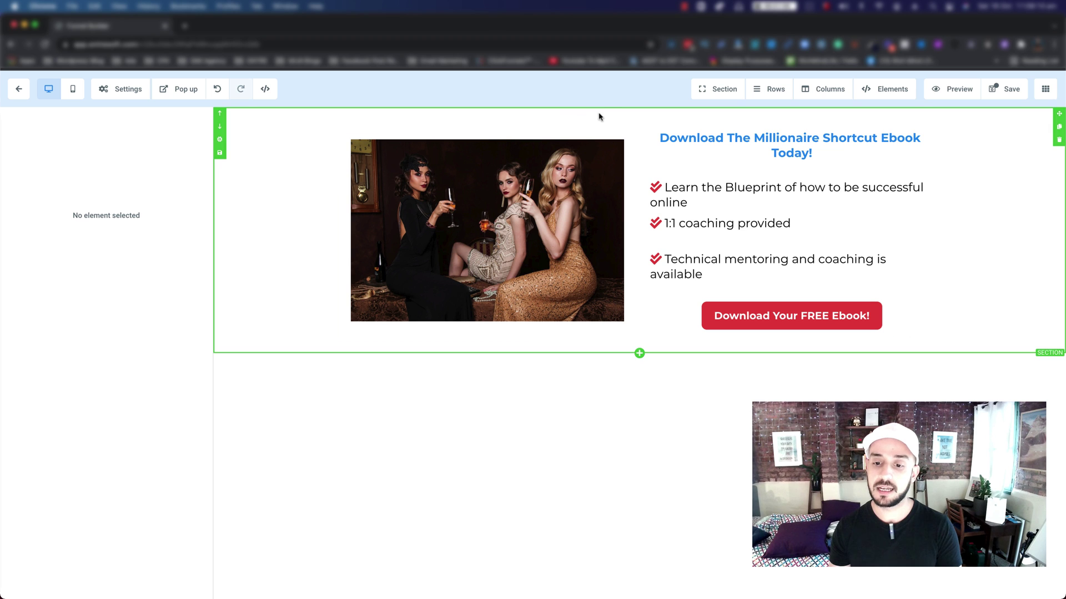
- Add a one-column row below the two-column row with a headline reading "Learn The Fastest Way To Become Millionaire With This FREE Ebook"
click(639, 353)
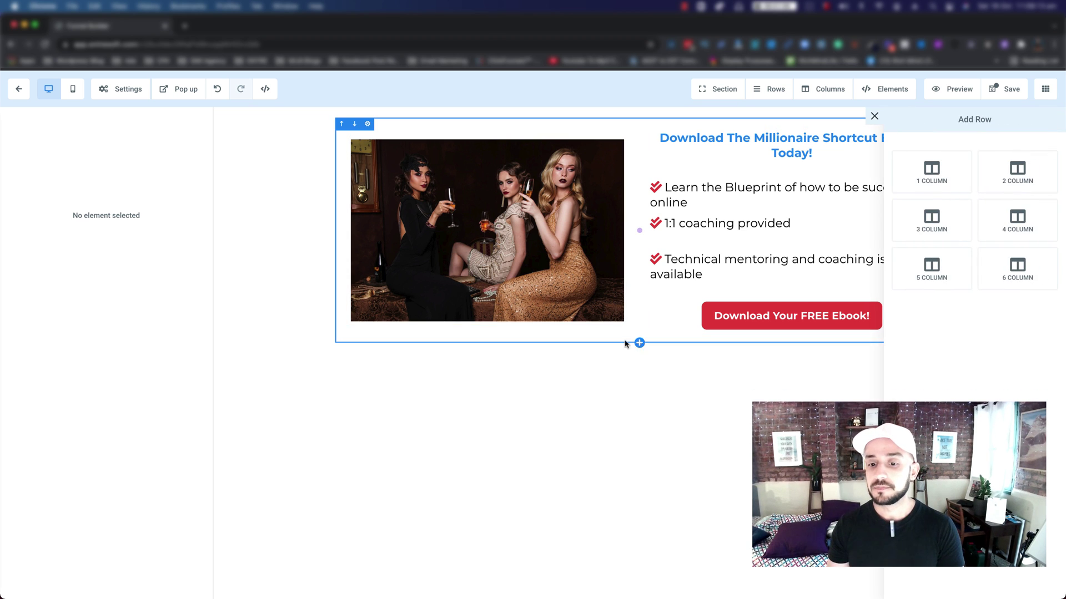
click(928, 175)
click(640, 388)
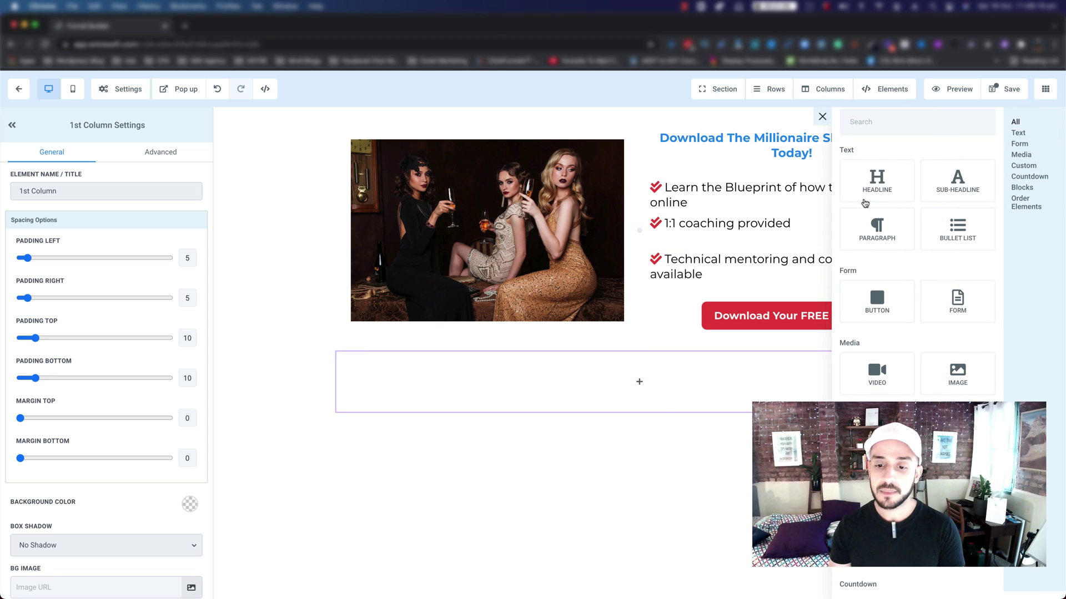
click(888, 178)
triple_click(611, 368)
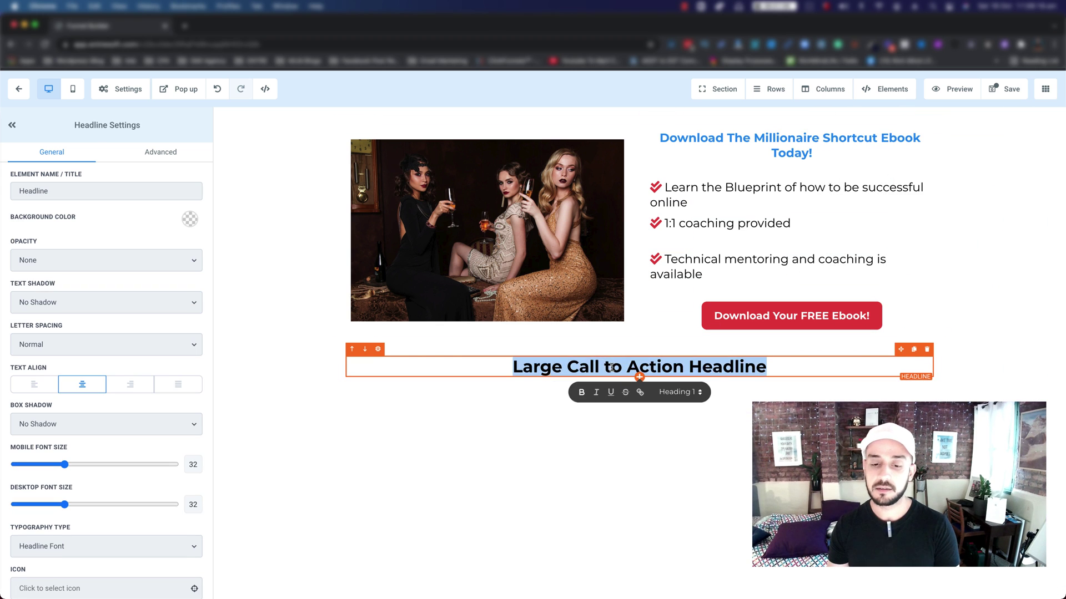
key(super+v)
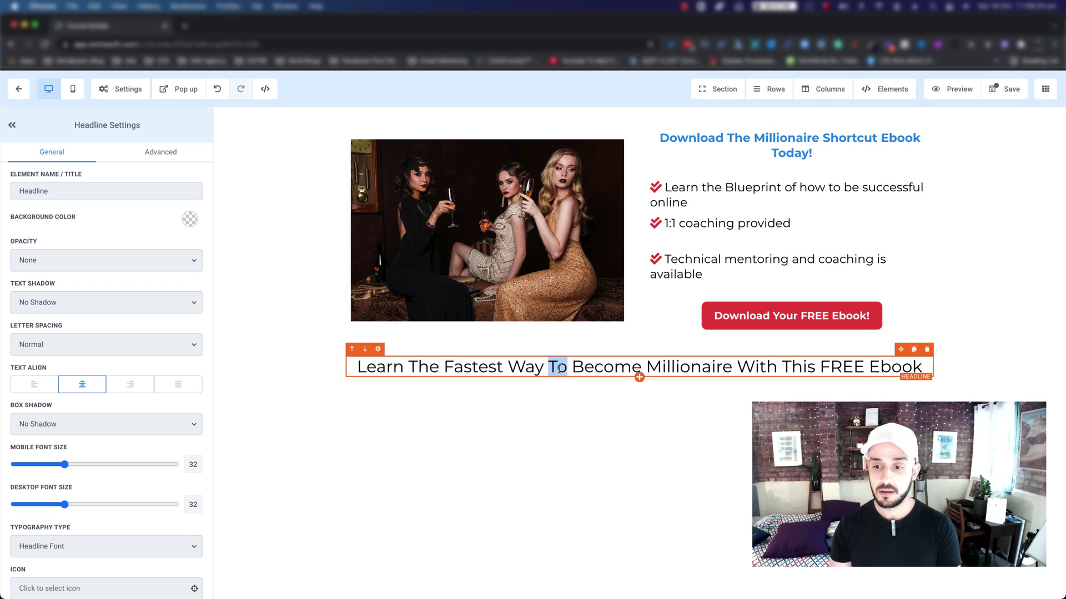
- Make the new headline bold and move its one-column row above the two-column row
triple_click(556, 369)
key(super+b)
click(542, 429)
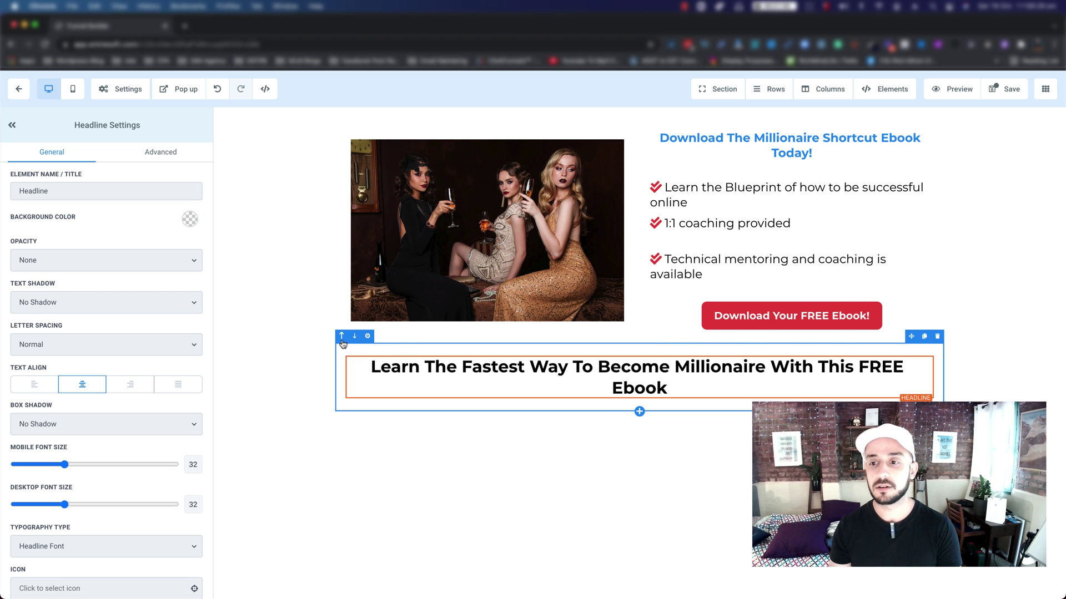
click(341, 337)
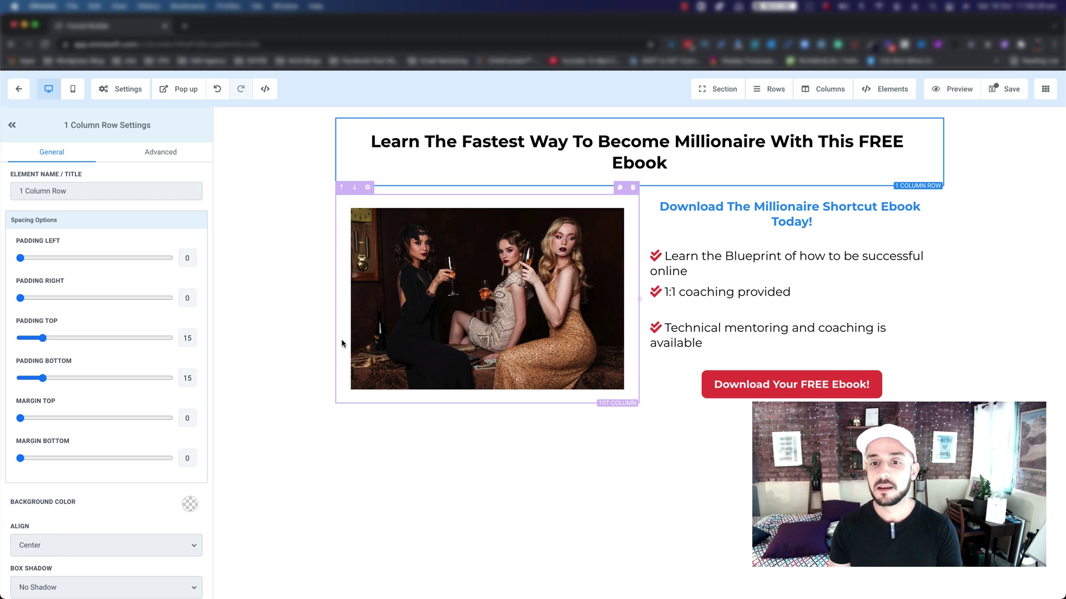
- Break the top headline onto a second line after "Become" and set its desktop font size to 42
click(670, 148)
key(shift+Return)
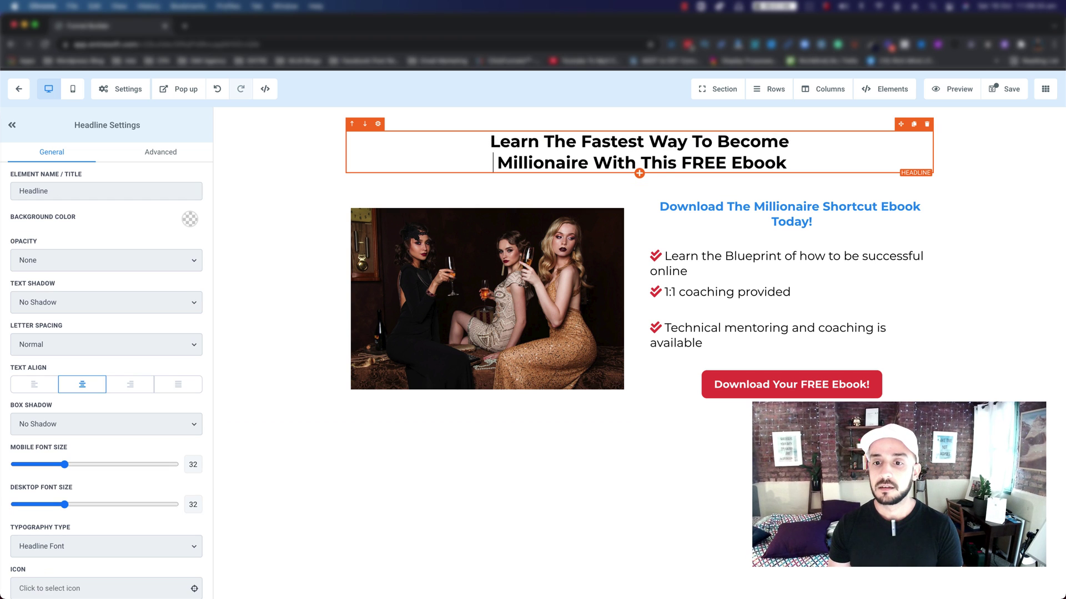
click(638, 164)
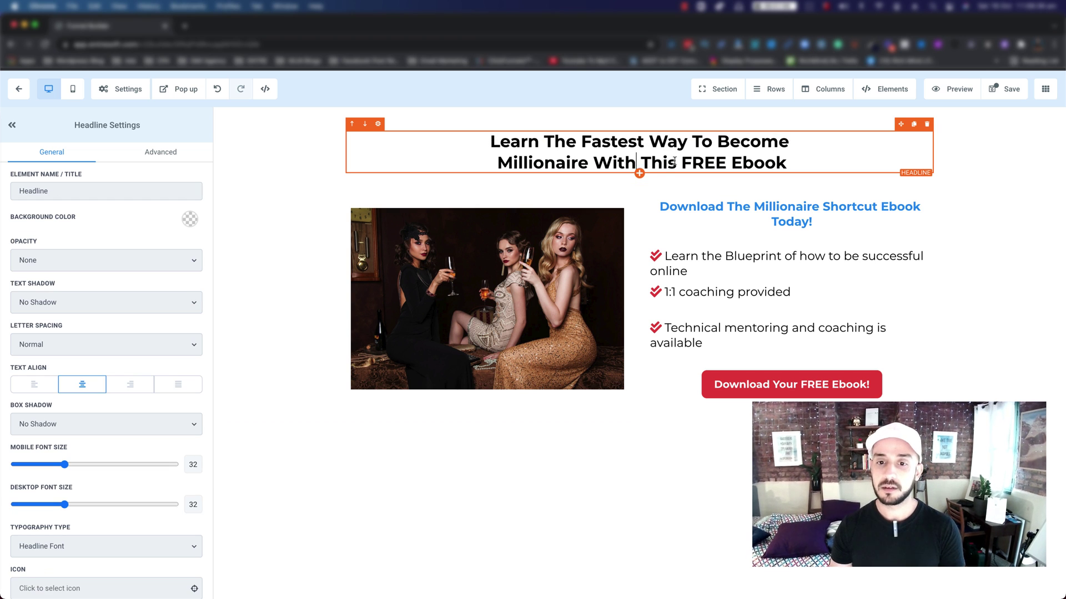
key(shift+Return)
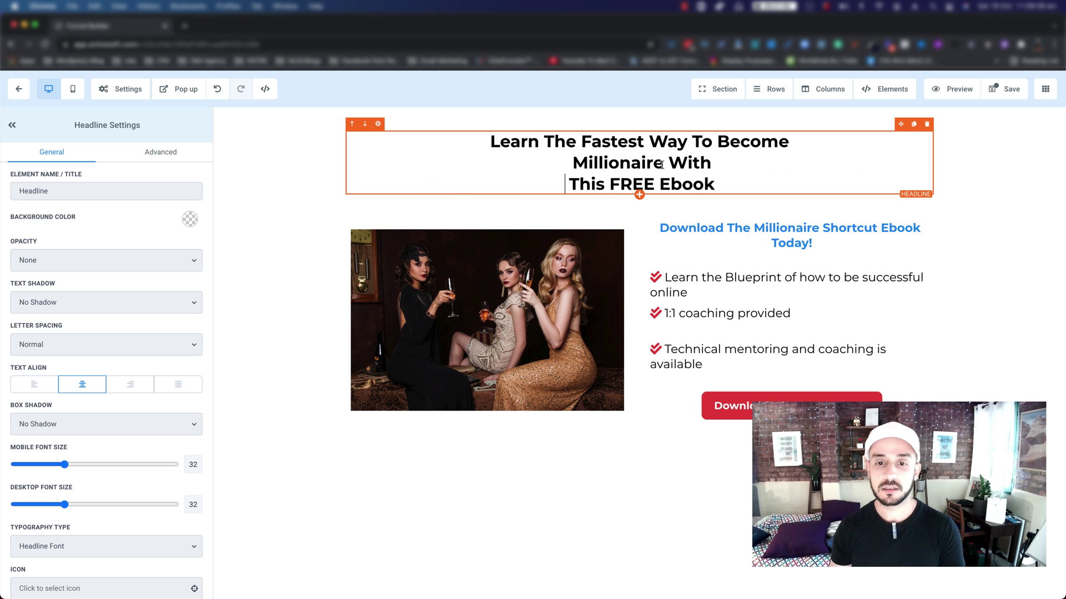
key(BackSpace)
key(super+a)
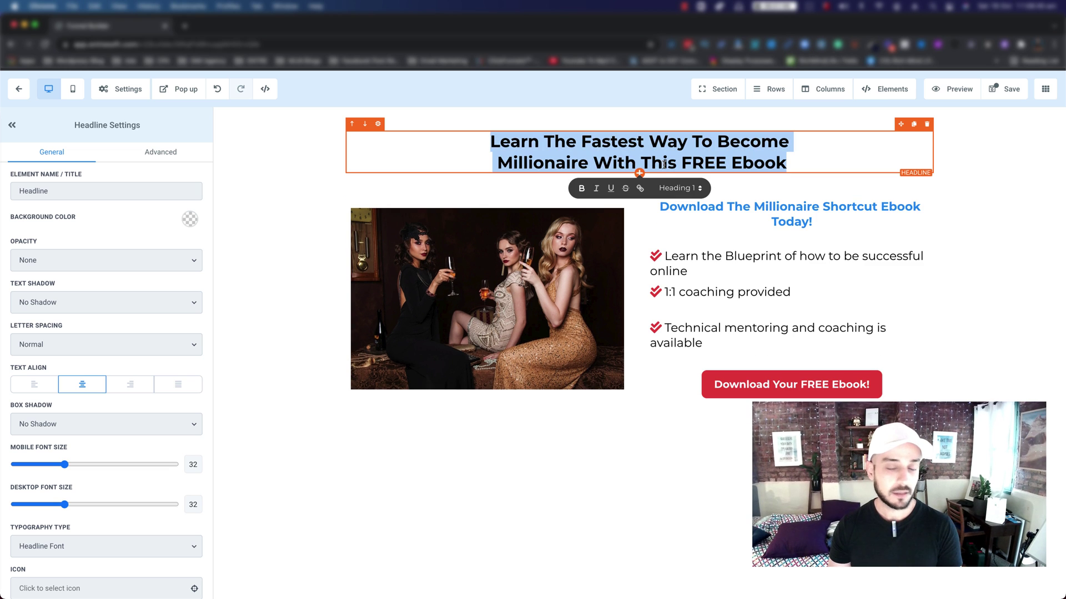
drag(65, 506, 80, 508)
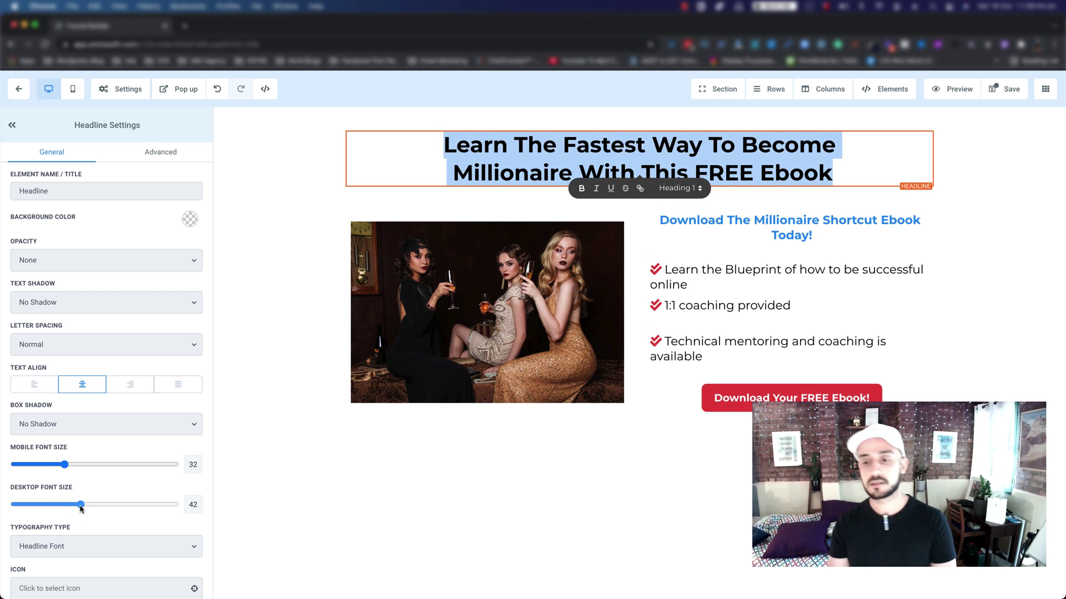
- Save the landing page and dismiss the SEO metadata form without filling it in
click(328, 402)
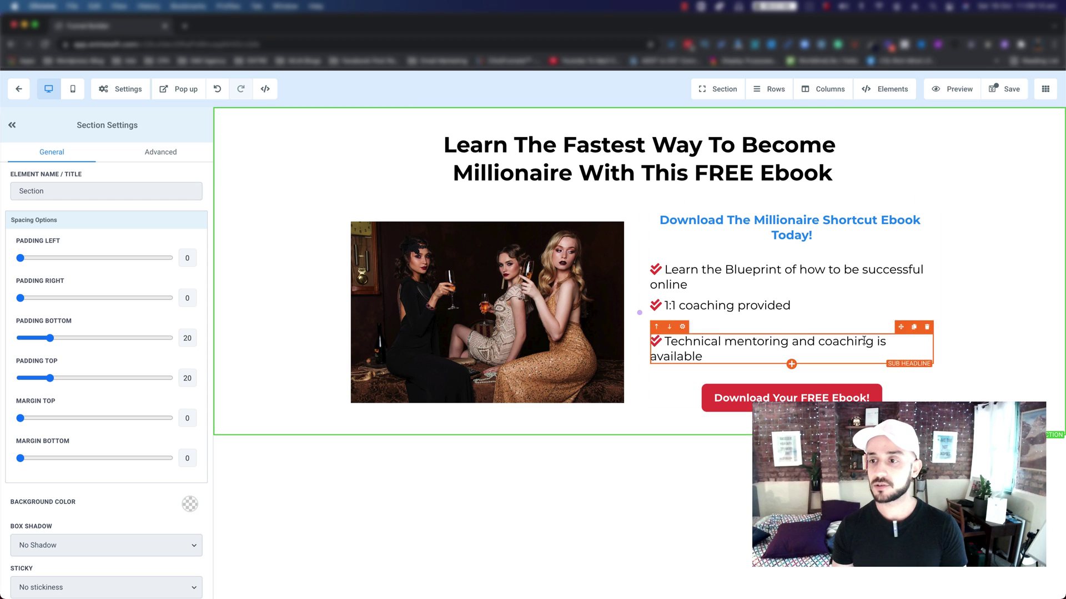
click(989, 93)
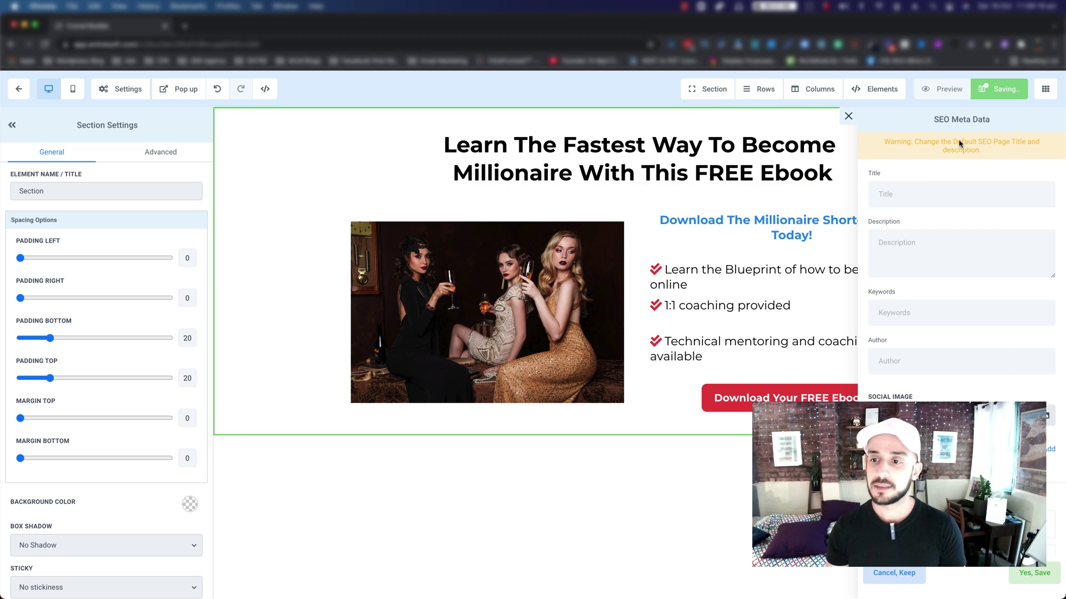
click(849, 116)
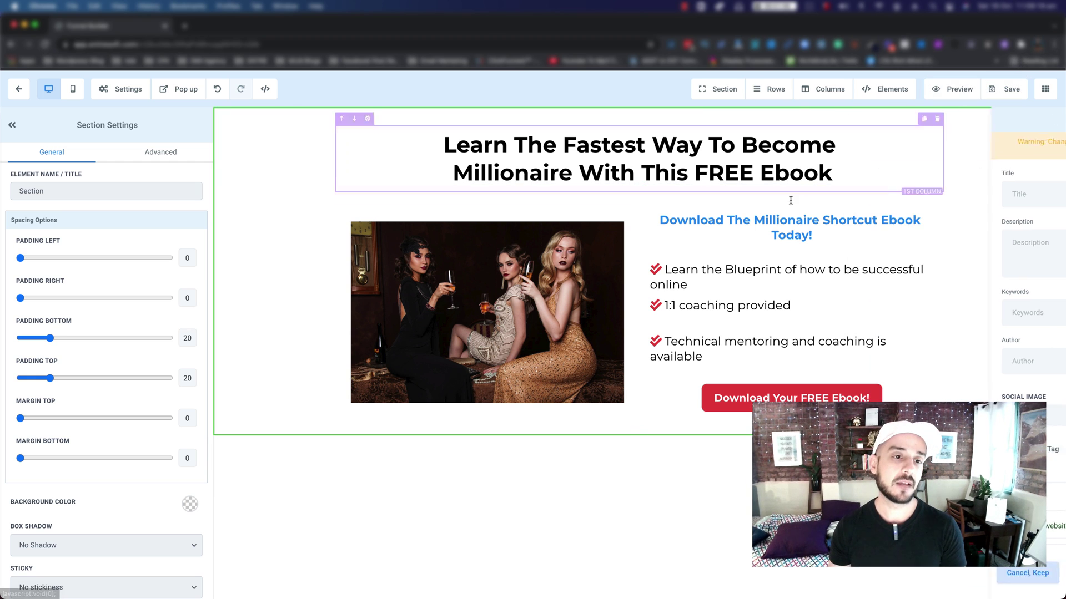
- Open the page's popup and add a one-column row containing a headline element
click(176, 92)
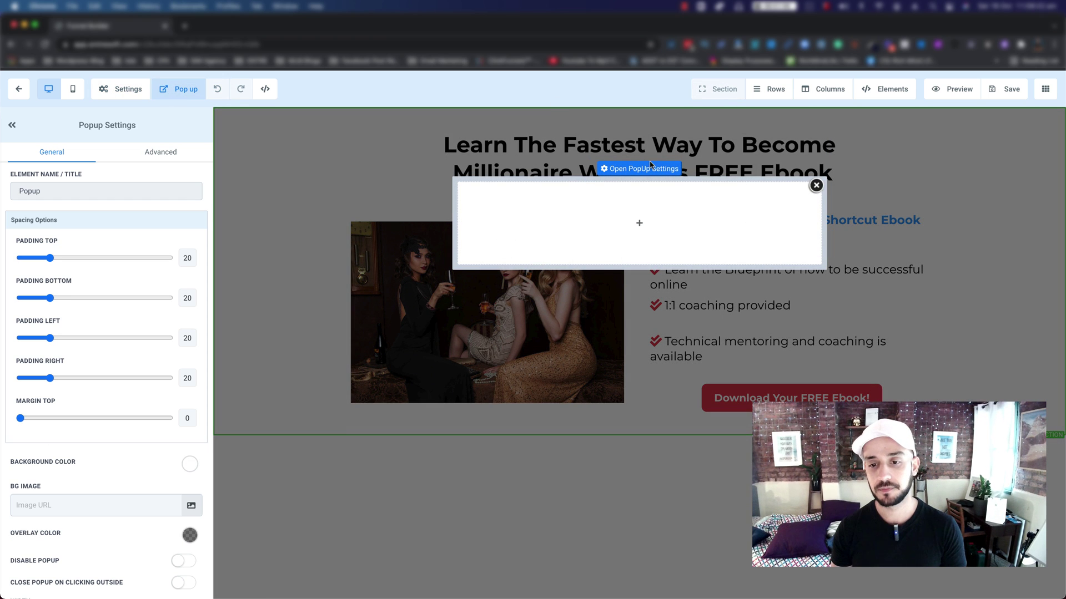
click(626, 225)
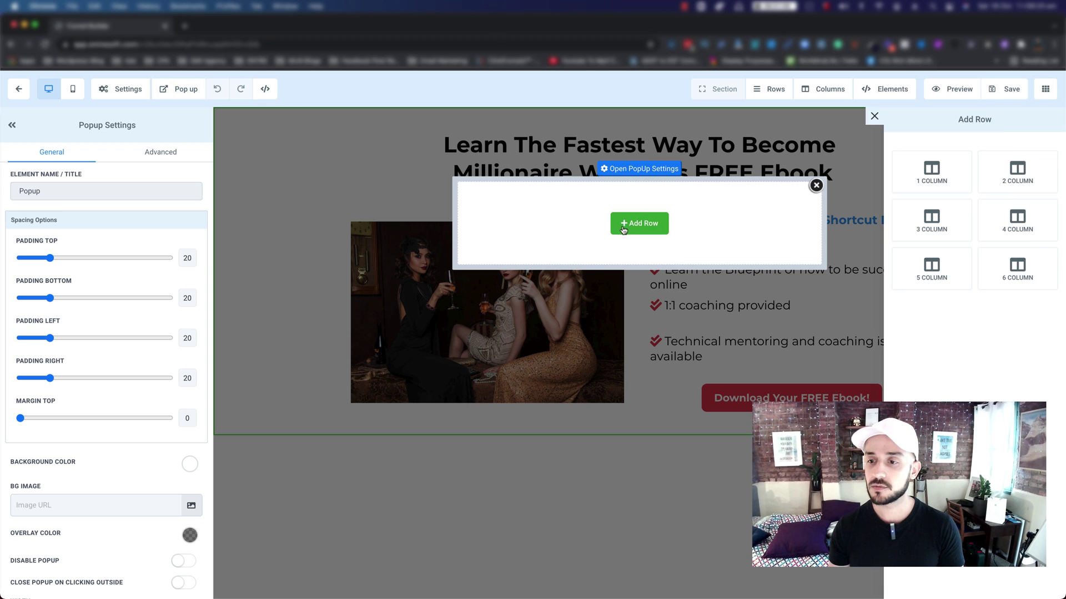
click(940, 177)
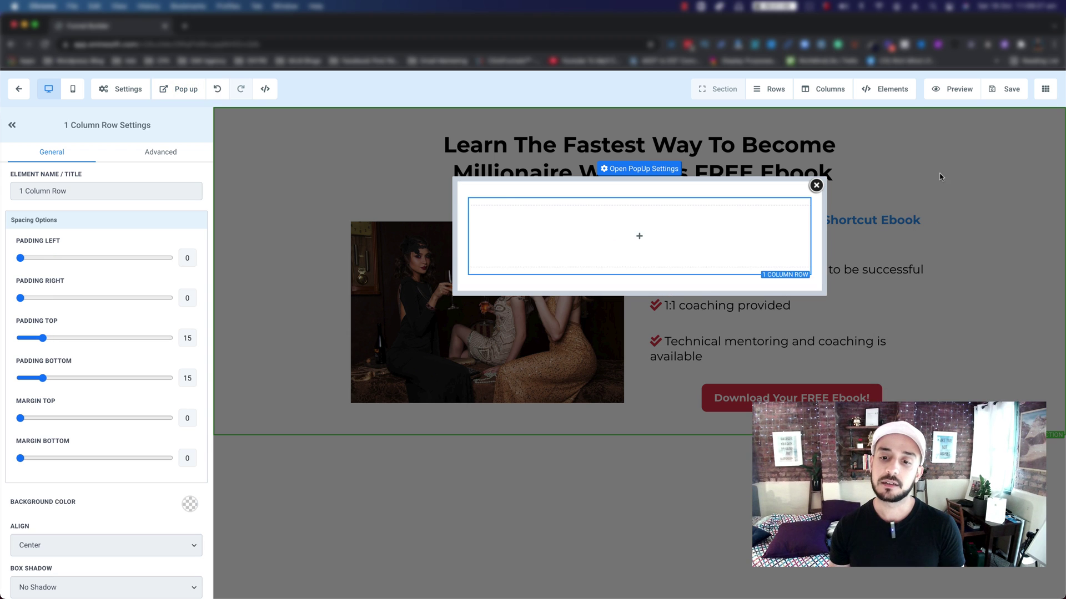
click(641, 244)
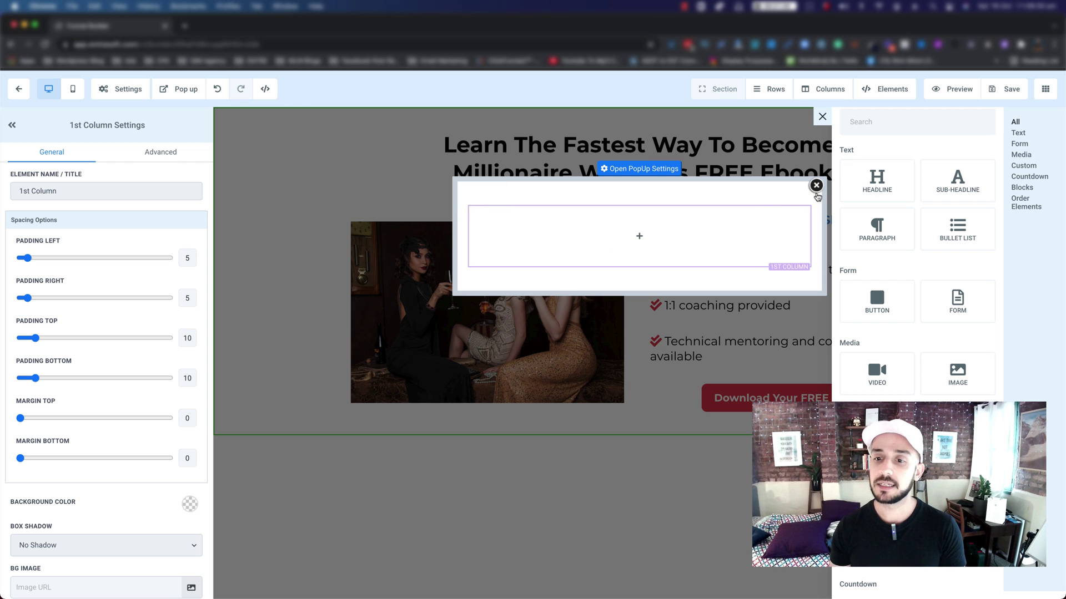
click(902, 181)
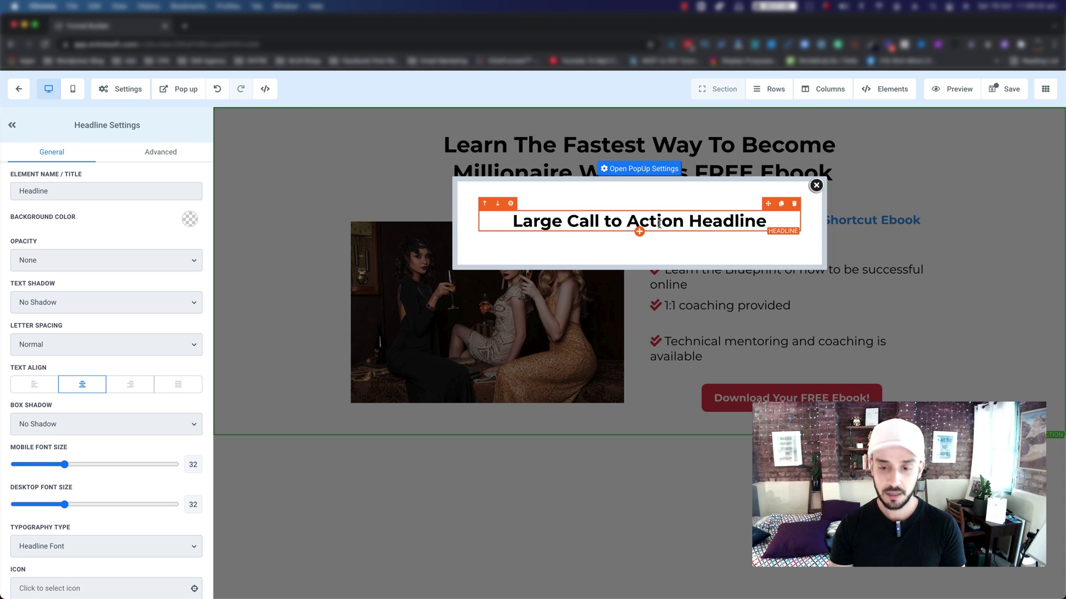
- Replace the popup headline's text with "Put Your Best Email Address Below"
click(659, 223)
text(Pput)
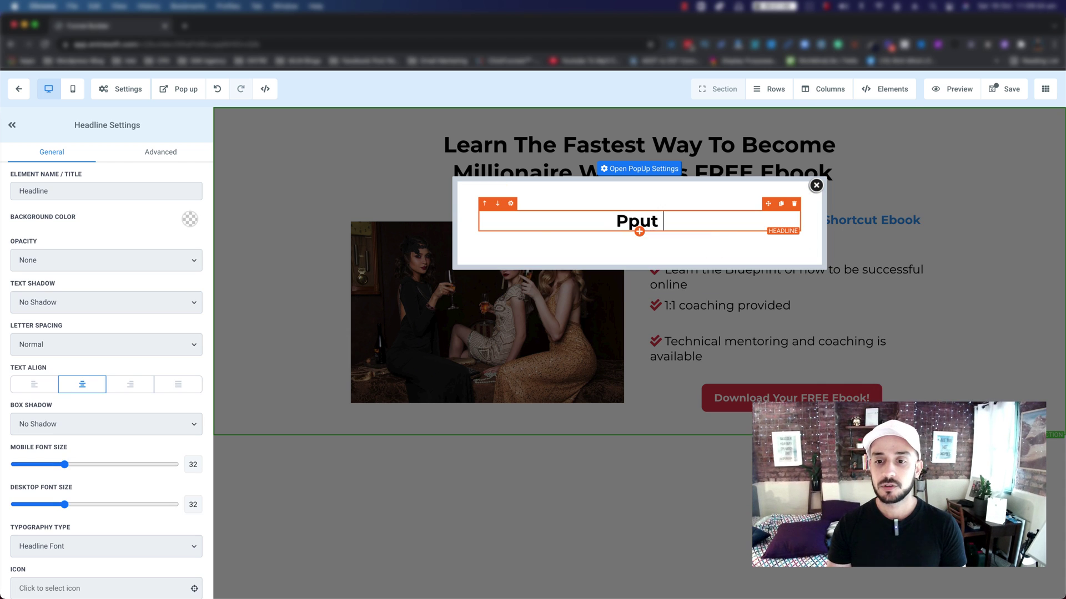
key(BackSpace)
key(BackSpace)
key(BackSpace)
text(ut o)
key(BackSpace)
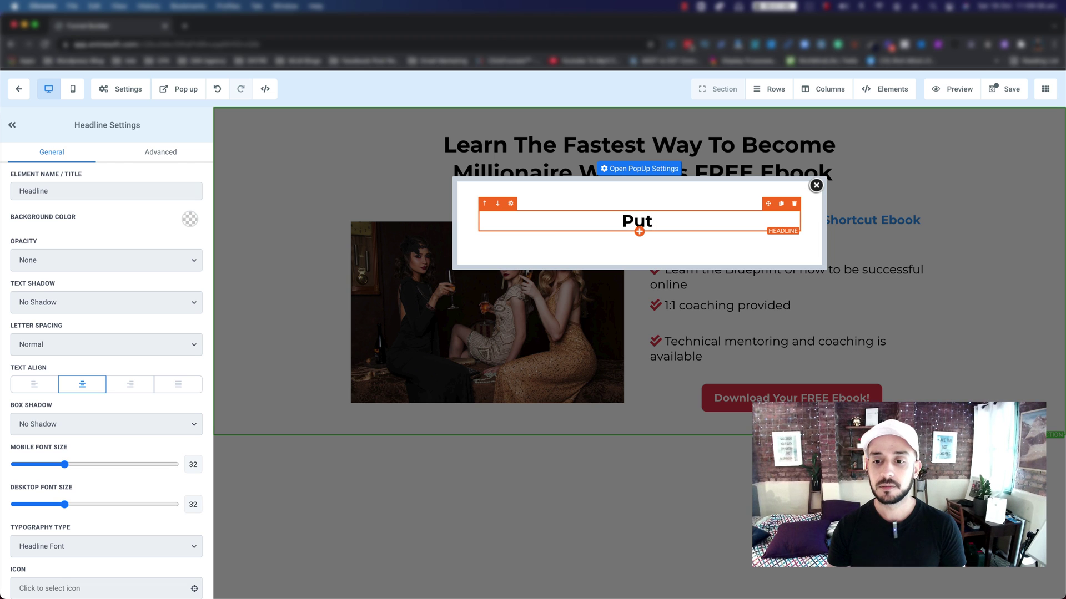
text(Your bes)
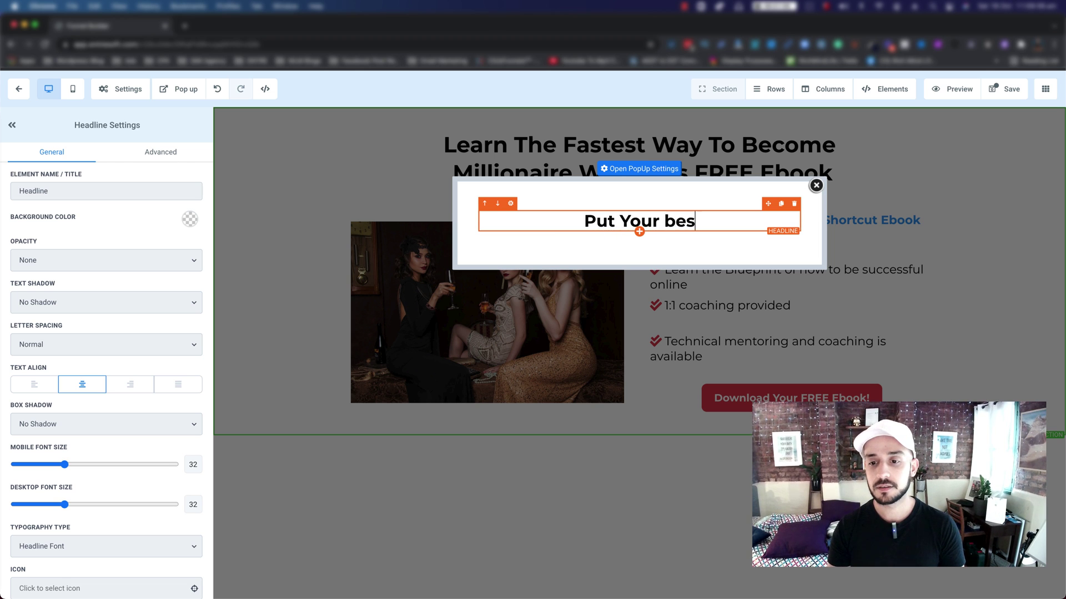
key(BackSpace)
key(BackSpace)
key(BackSpace)
text(Best Emai)
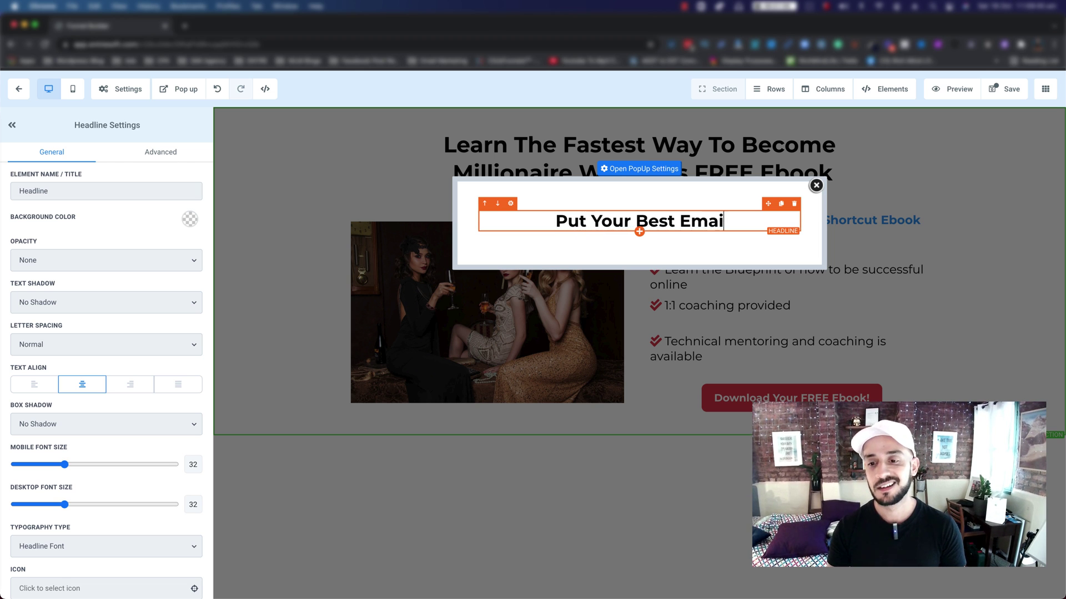
text(l Addre)
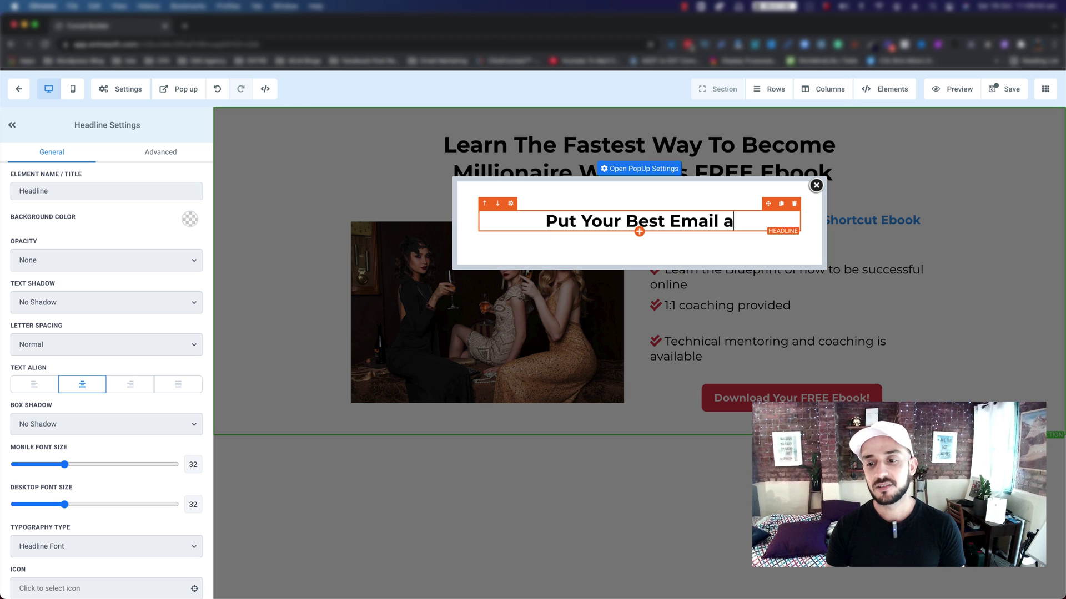
text(ss Below)
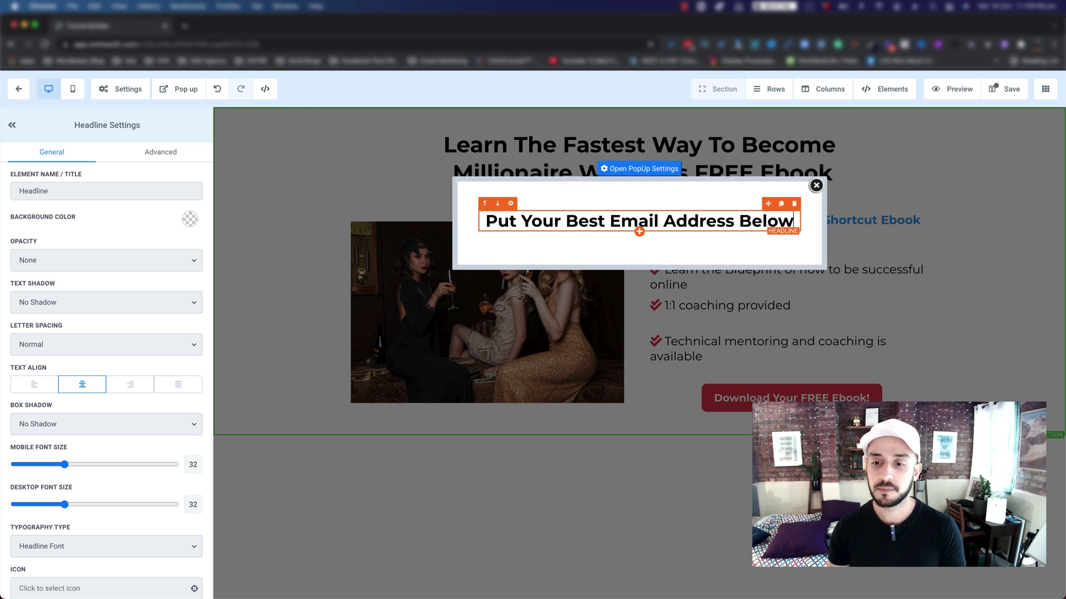
- Add a form element below the popup headline and look through the existing forms available for it
click(638, 232)
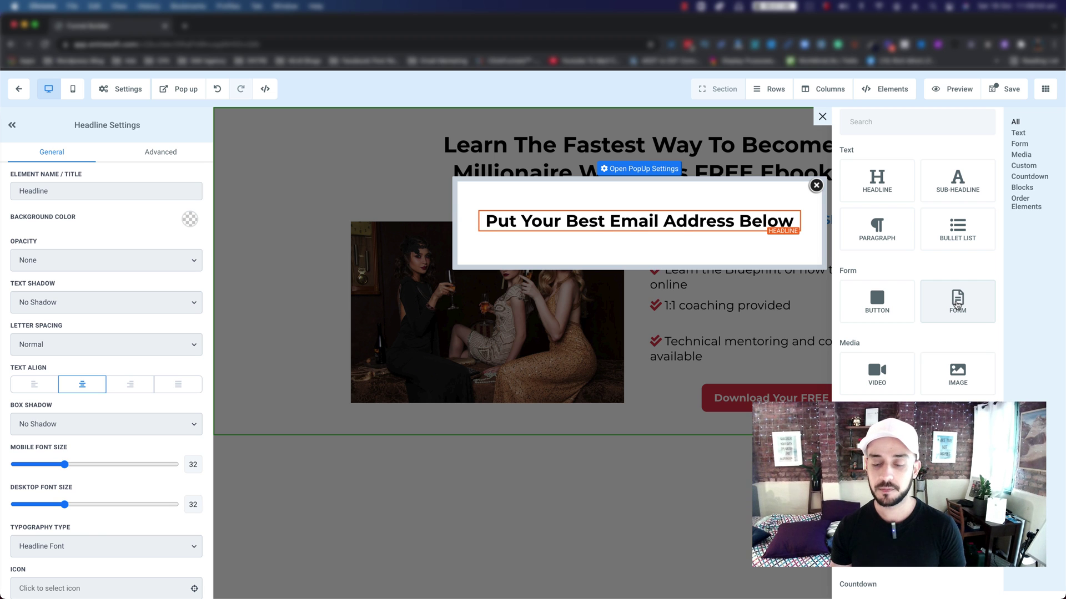
click(955, 304)
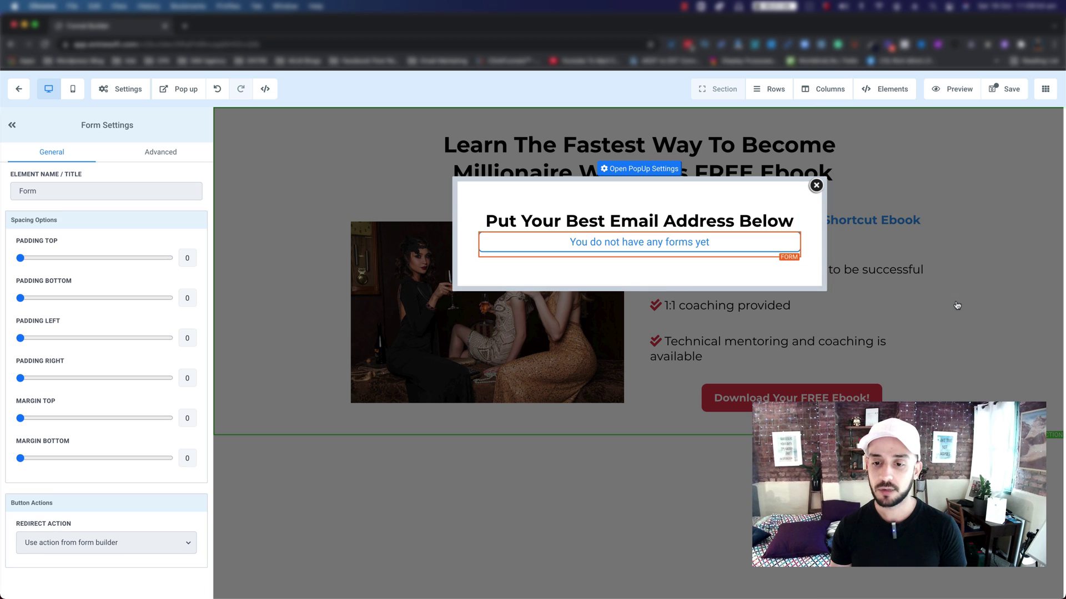
click(630, 248)
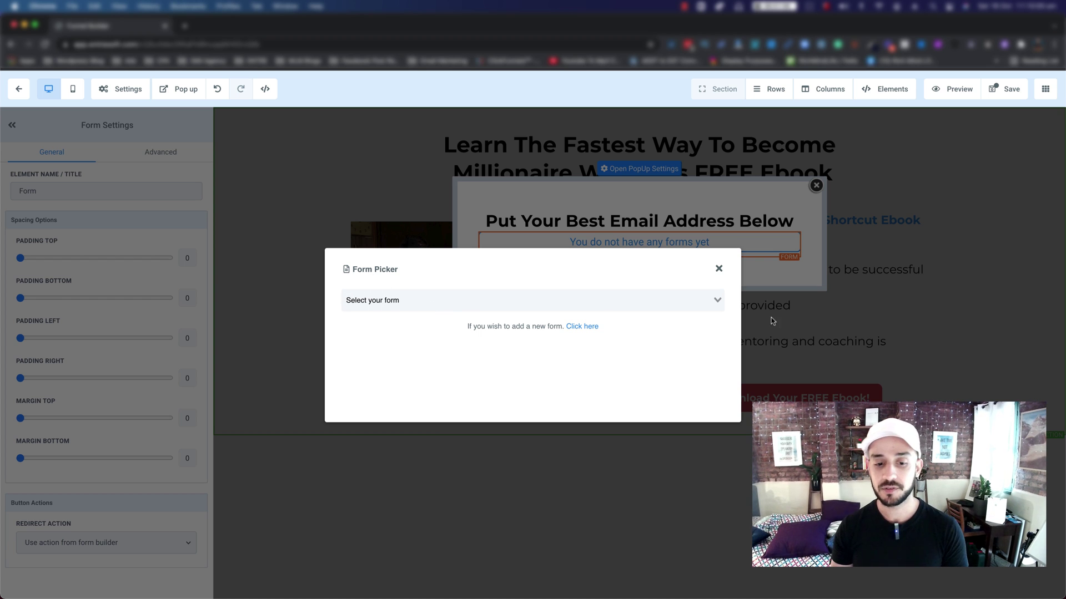
click(714, 302)
scroll(511, 345, down, 2)
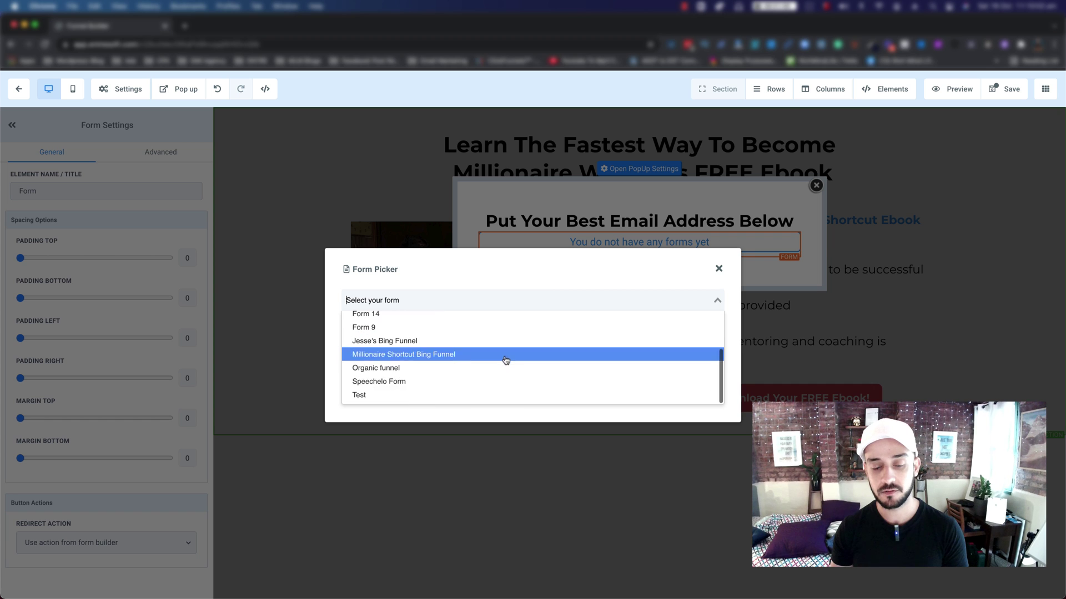
scroll(409, 378, up, 2)
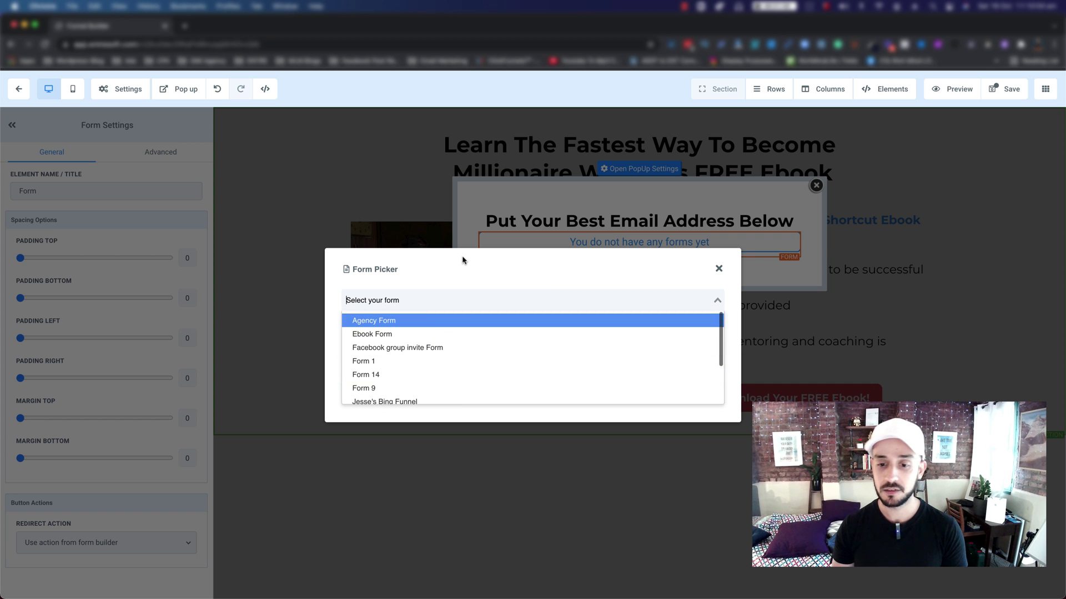
click(481, 264)
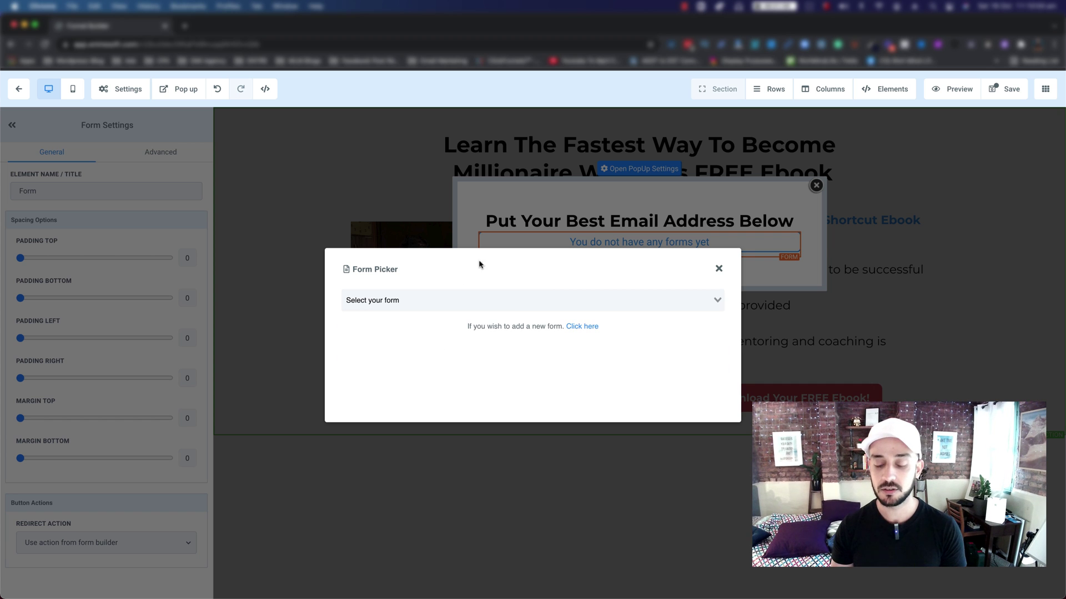
- Go from the form picker to the form builder, create a new form and name it "Awesome Form"
click(577, 328)
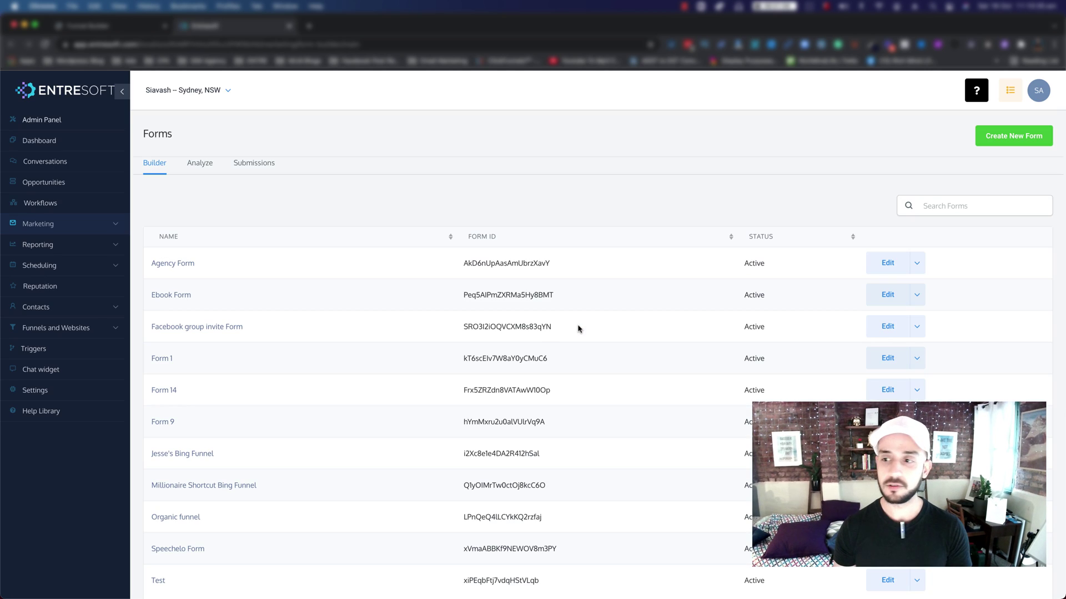
click(1014, 135)
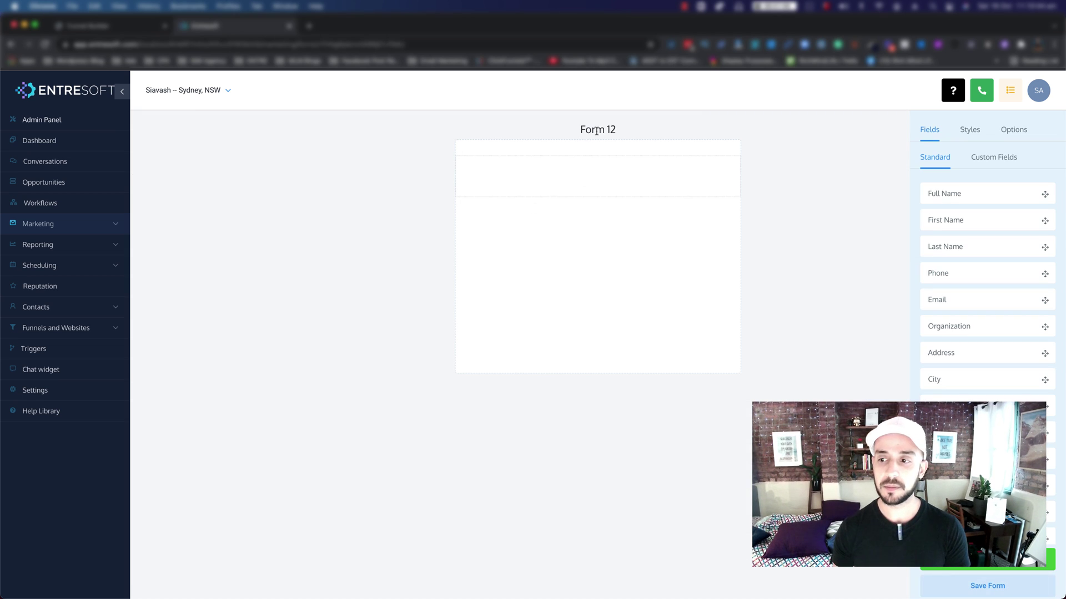
drag(581, 131, 620, 131)
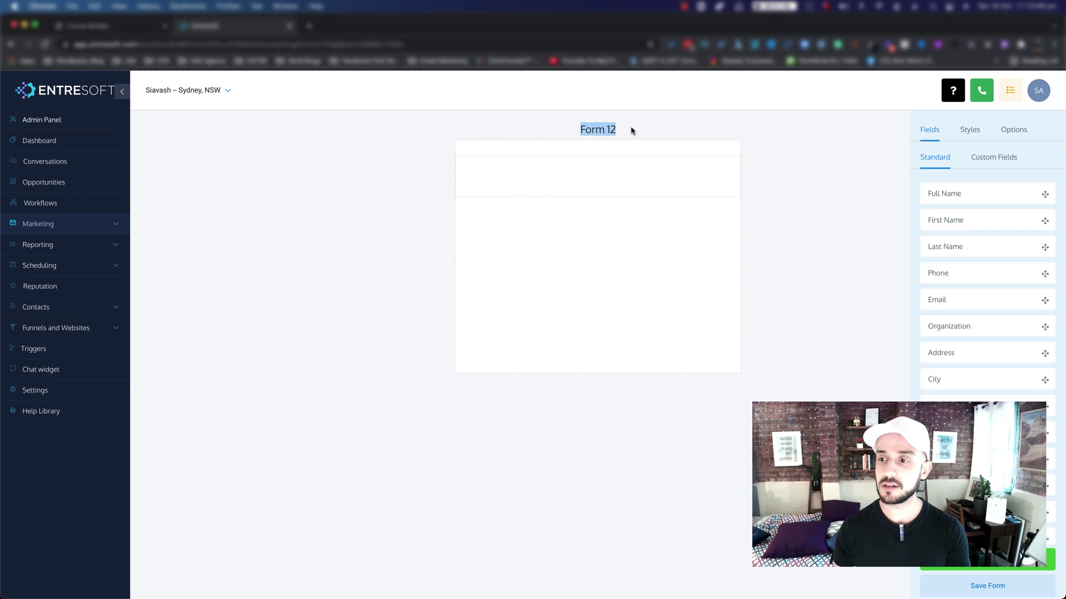
click(1013, 133)
drag(956, 191, 936, 188)
text(Aw)
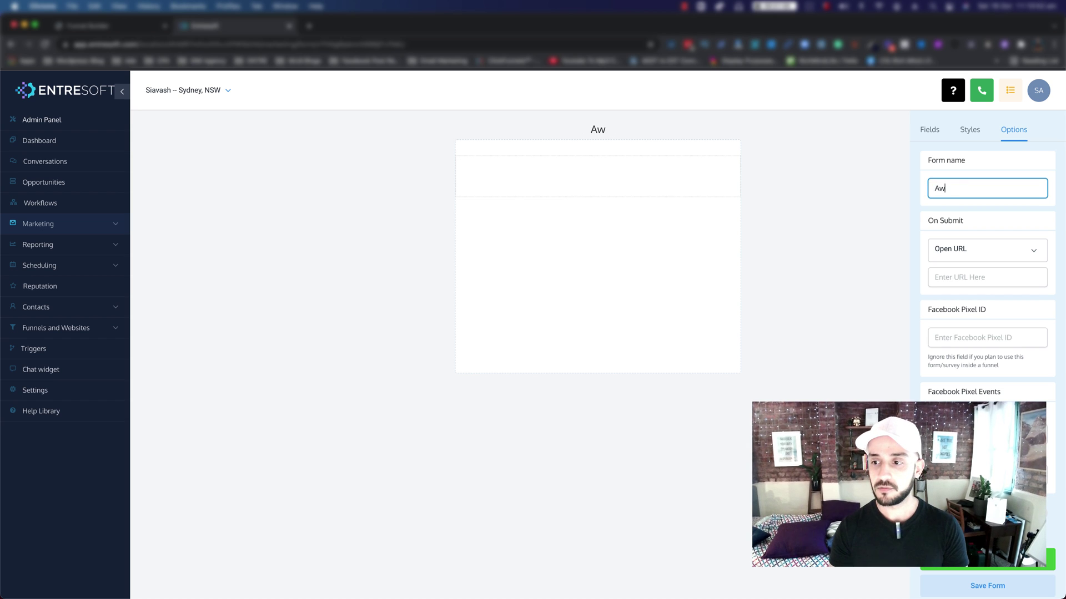
text(esome Form)
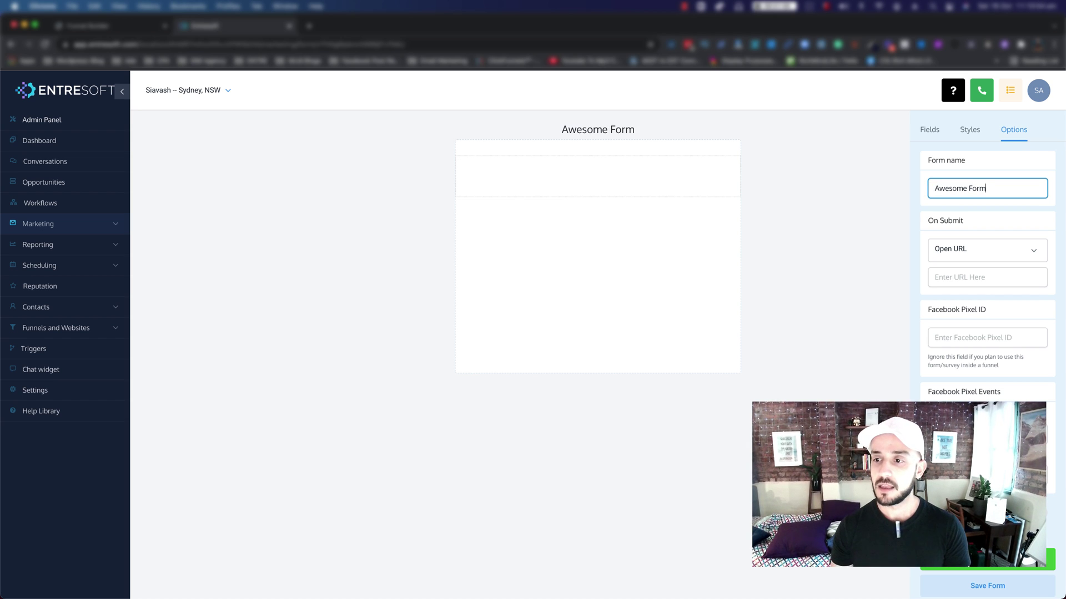
- Add the standard First Name field to the form with the Email field below it
click(927, 133)
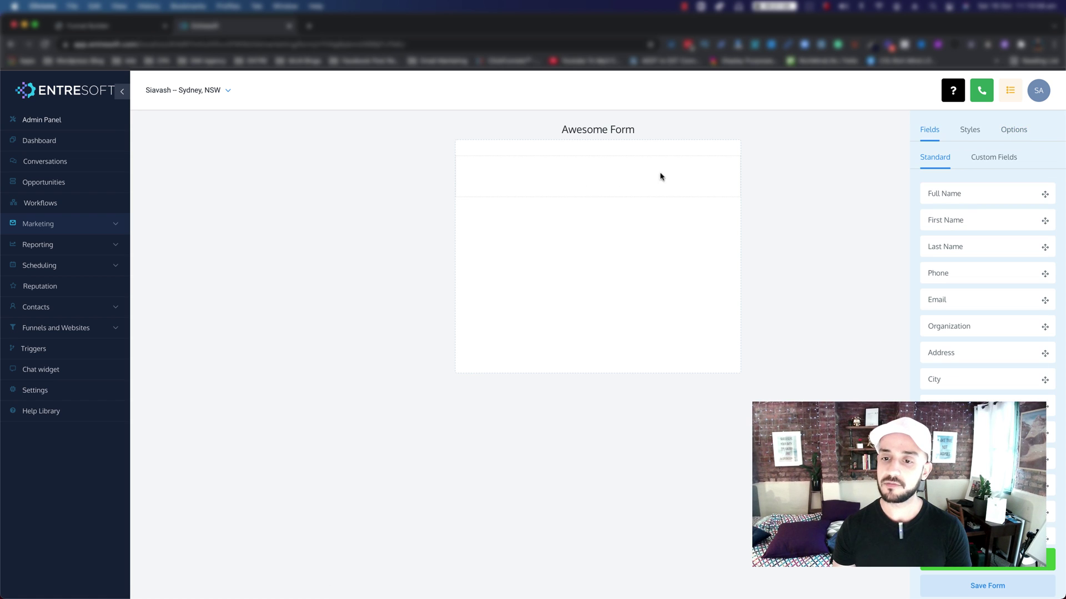
drag(975, 221, 614, 184)
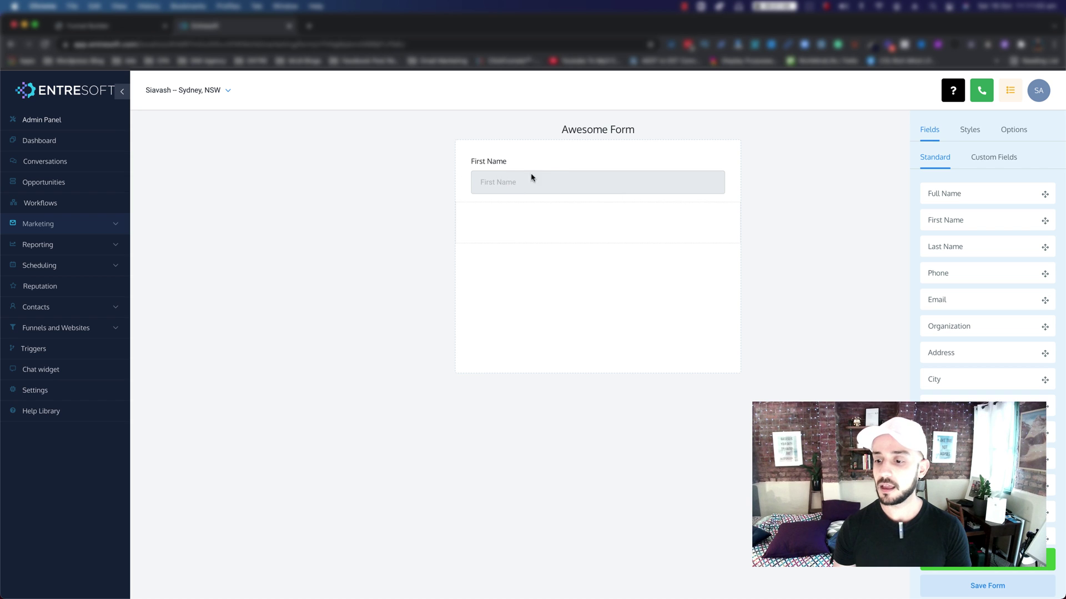
scroll(957, 262, down, 3)
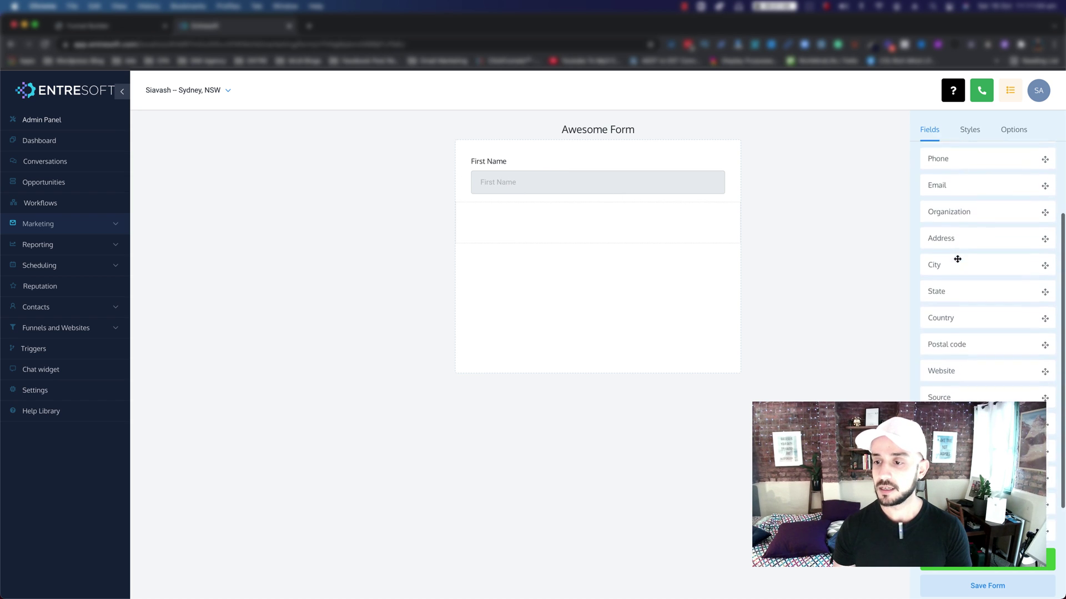
scroll(941, 344, up, 5)
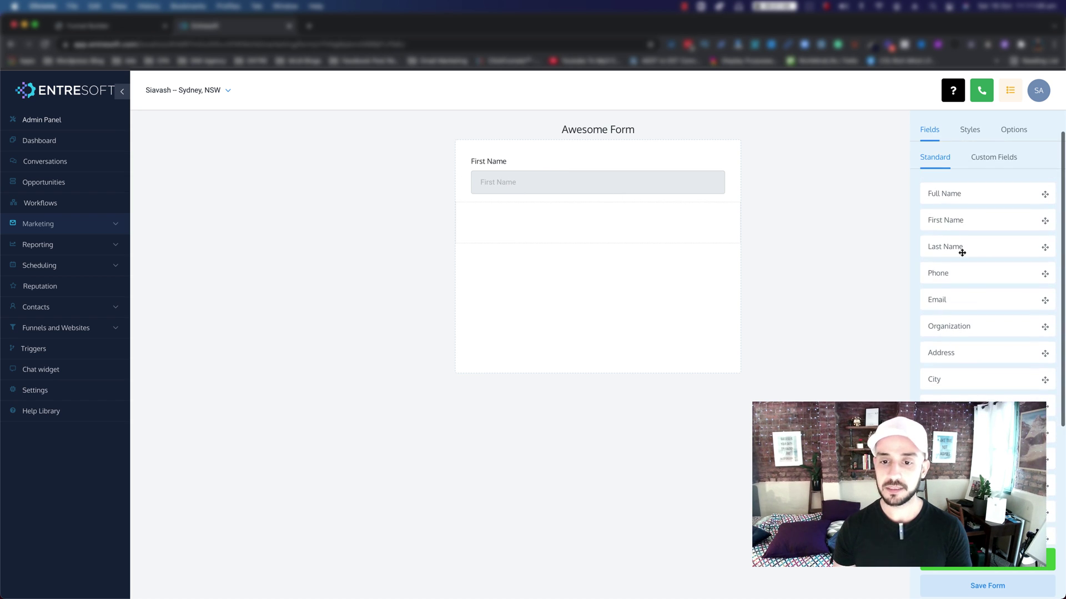
drag(954, 303, 579, 224)
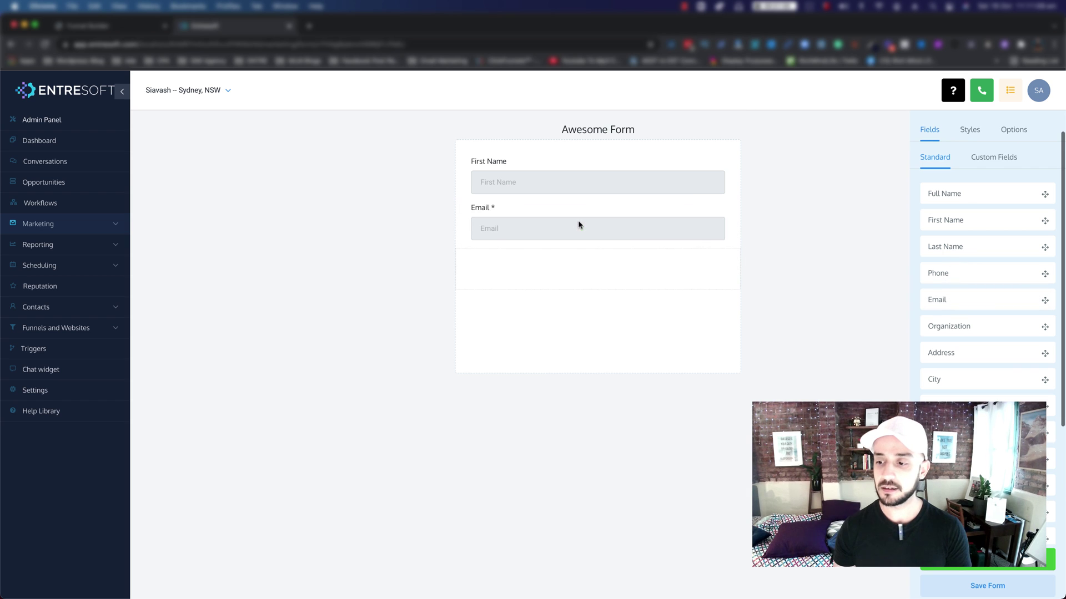
- Add a button below the form's Email field and select its label text for editing
scroll(997, 396, down, 5)
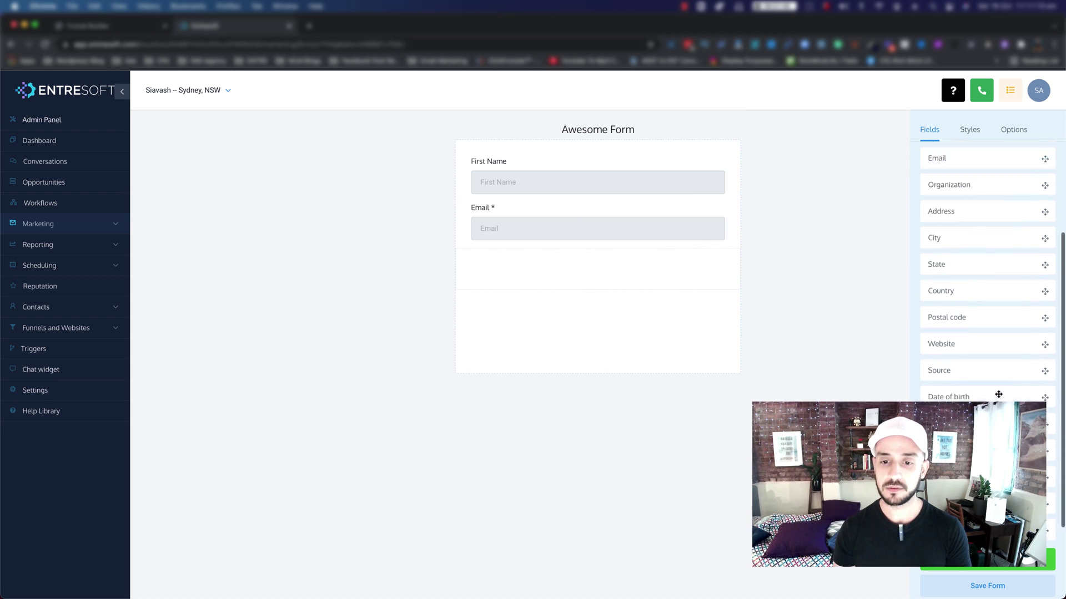
drag(788, 422, 577, 262)
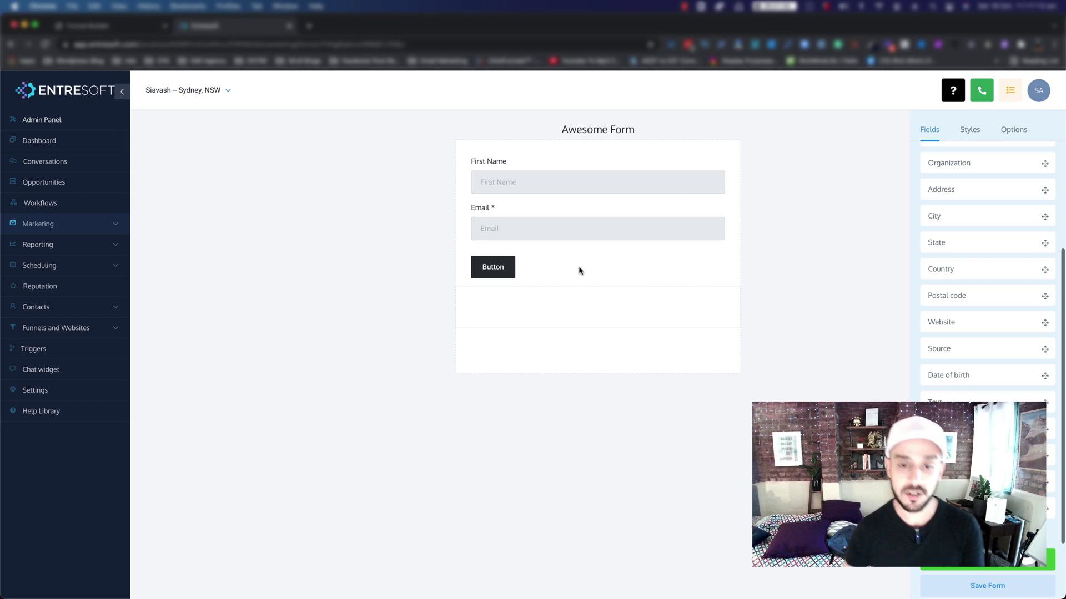
click(496, 271)
double_click(983, 187)
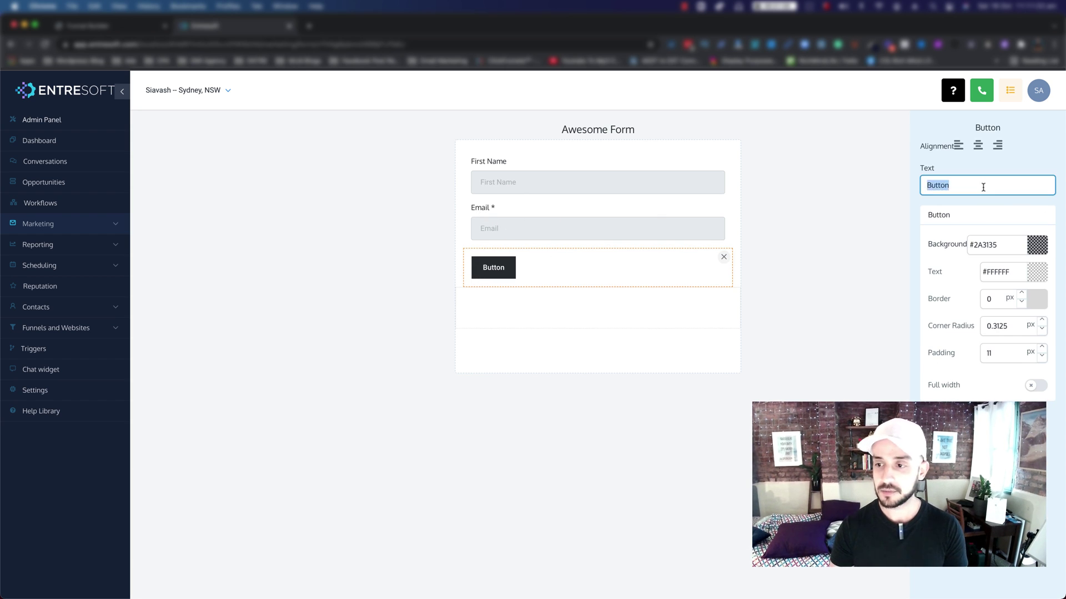
text(Get Insta)
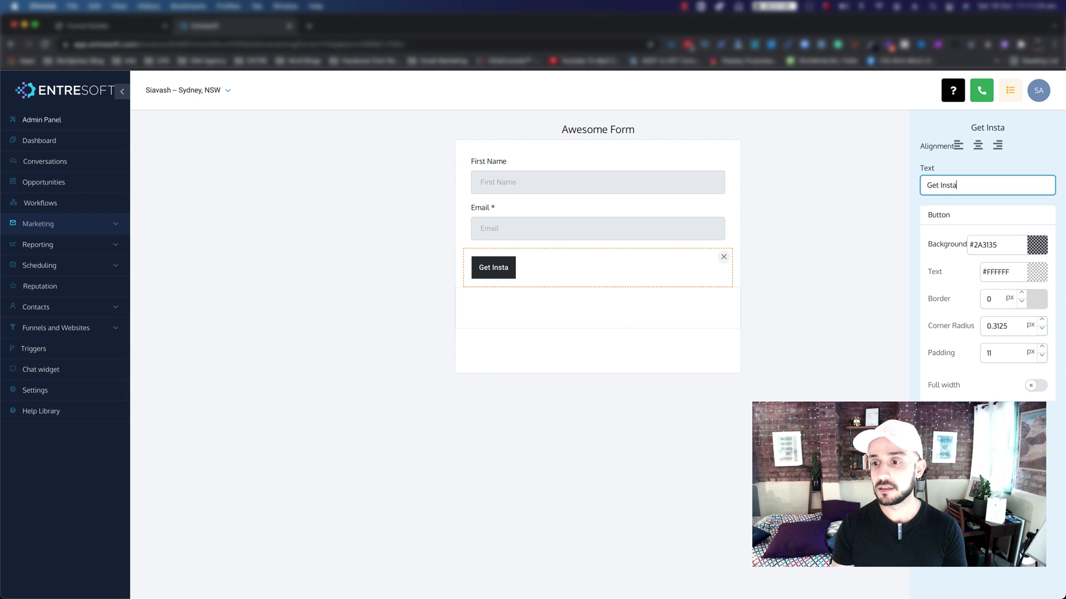
key(BackSpace)
key(BackSpace)
key(BackSpace)
key(BackSpace)
key(BackSpace)
key(BackSpace)
key(BackSpace)
key(BackSpace)
key(BackSpace)
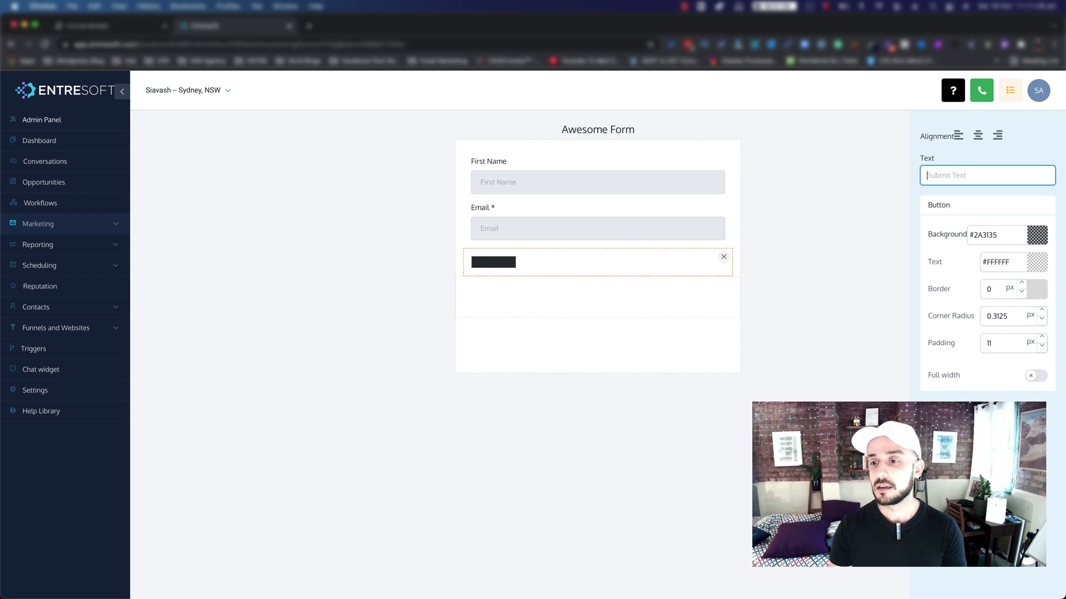
- Set the form button's text to "Download Your Ebook Now!"
text(Down)
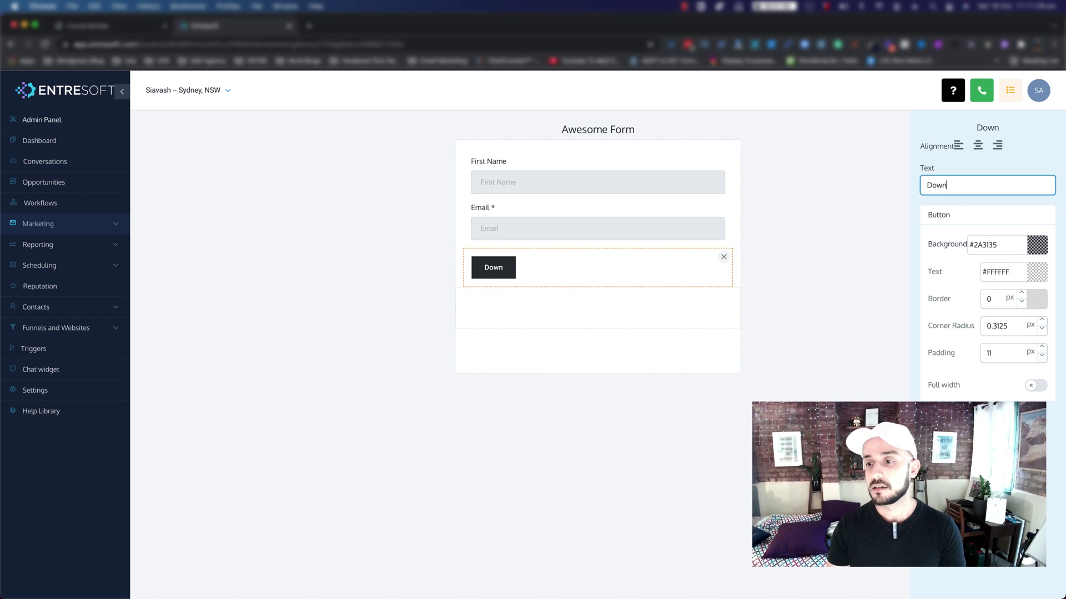
text(load Your Ebo)
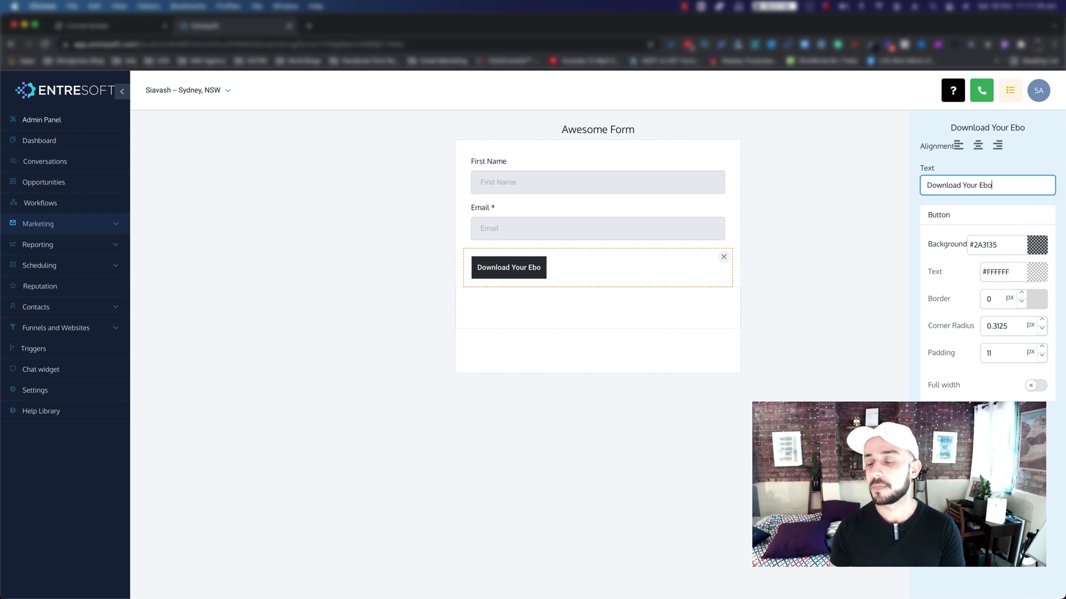
text(ok Now!)
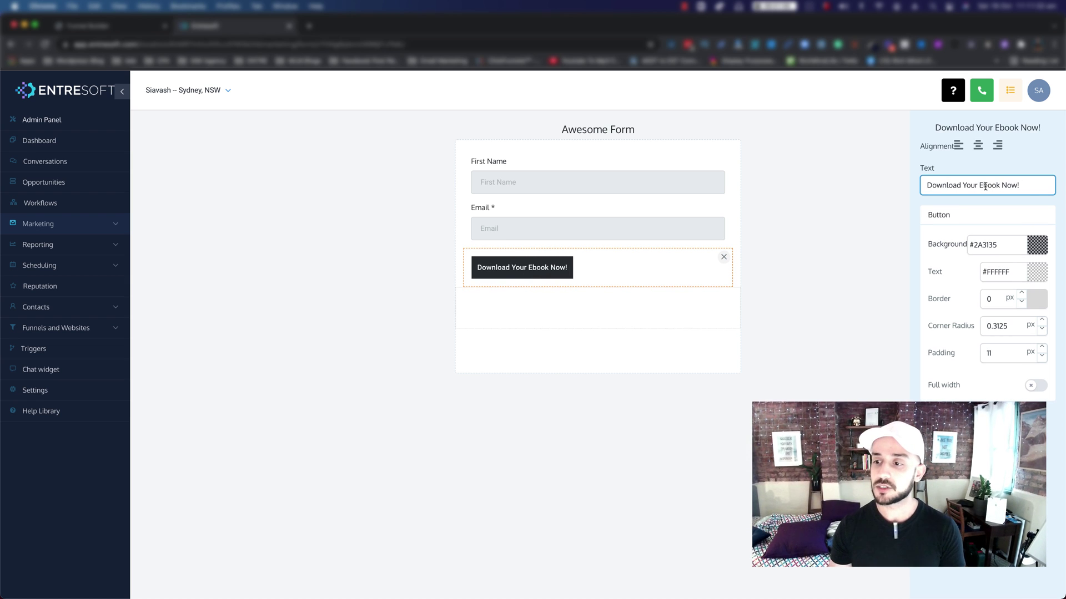
- Change the form button's background color to the bright red #F50000
click(1038, 248)
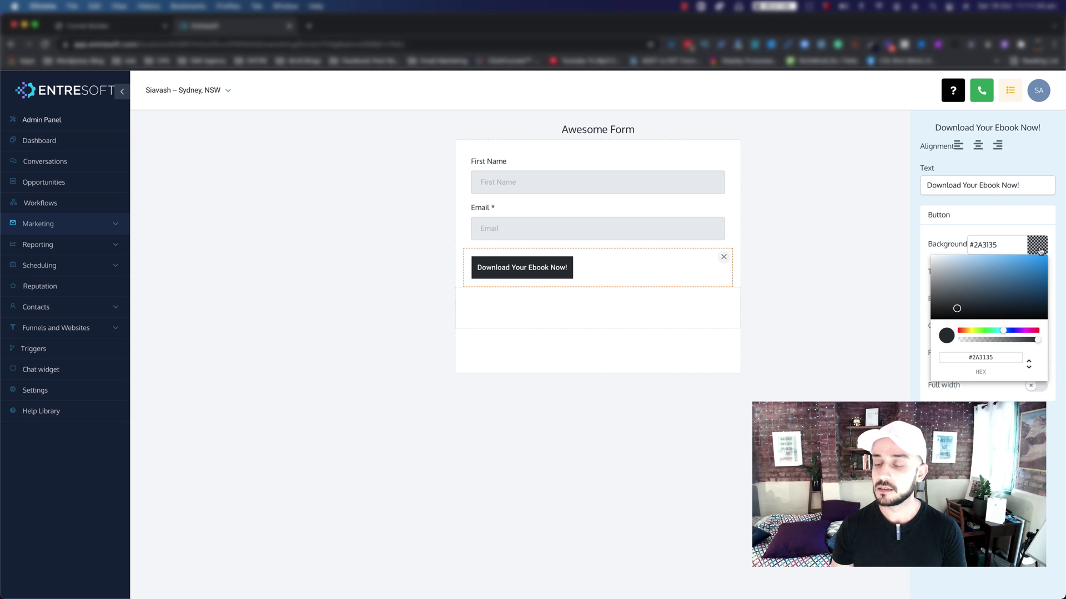
drag(1008, 336, 1064, 332)
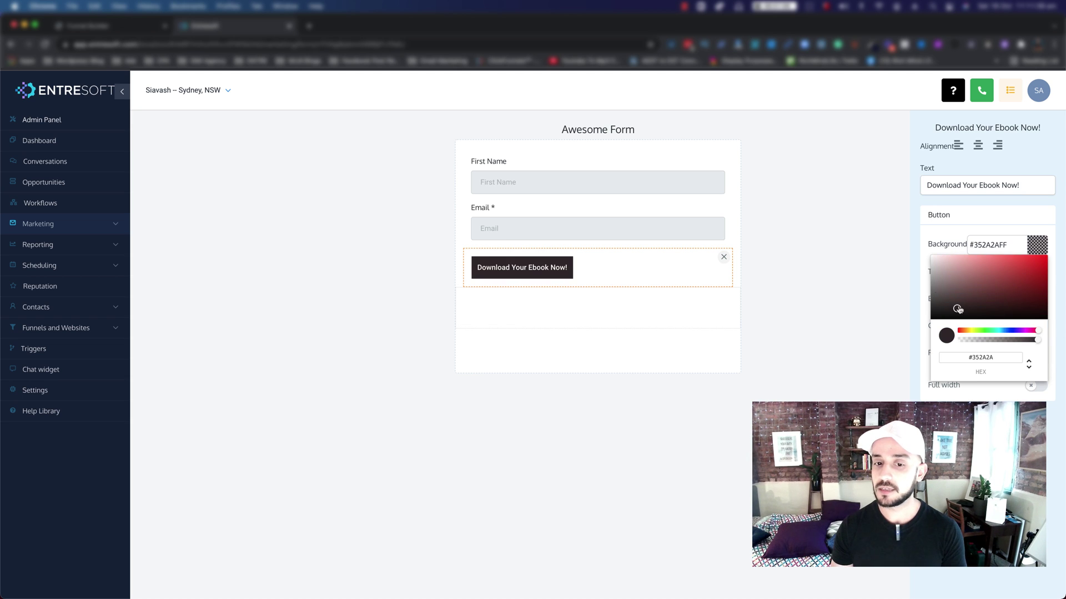
drag(958, 310, 1055, 261)
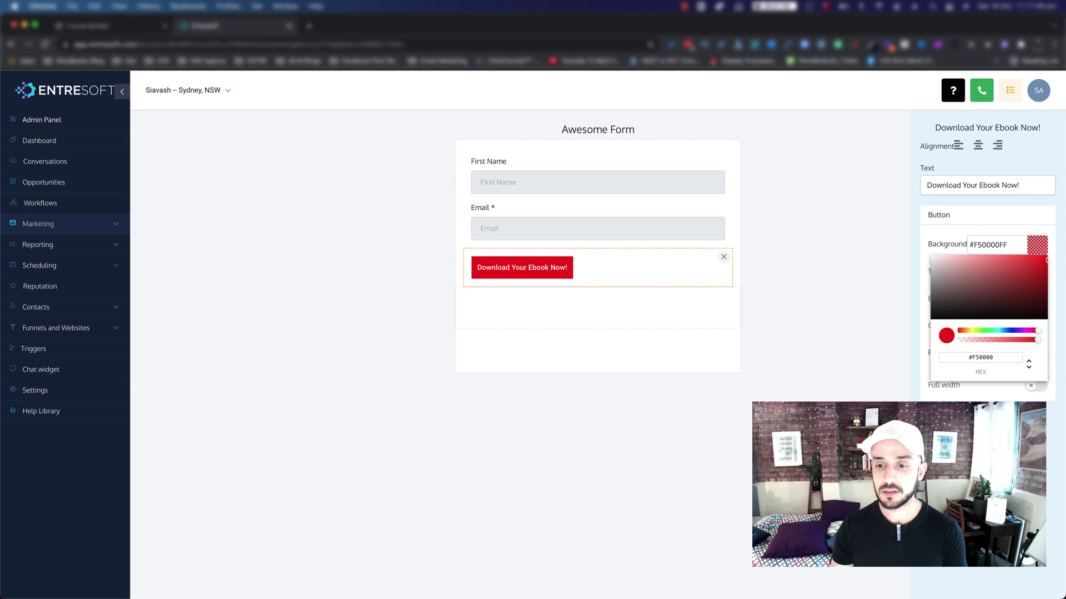
click(848, 355)
- Make the form button full width and set its corner radius to 15 px
click(533, 272)
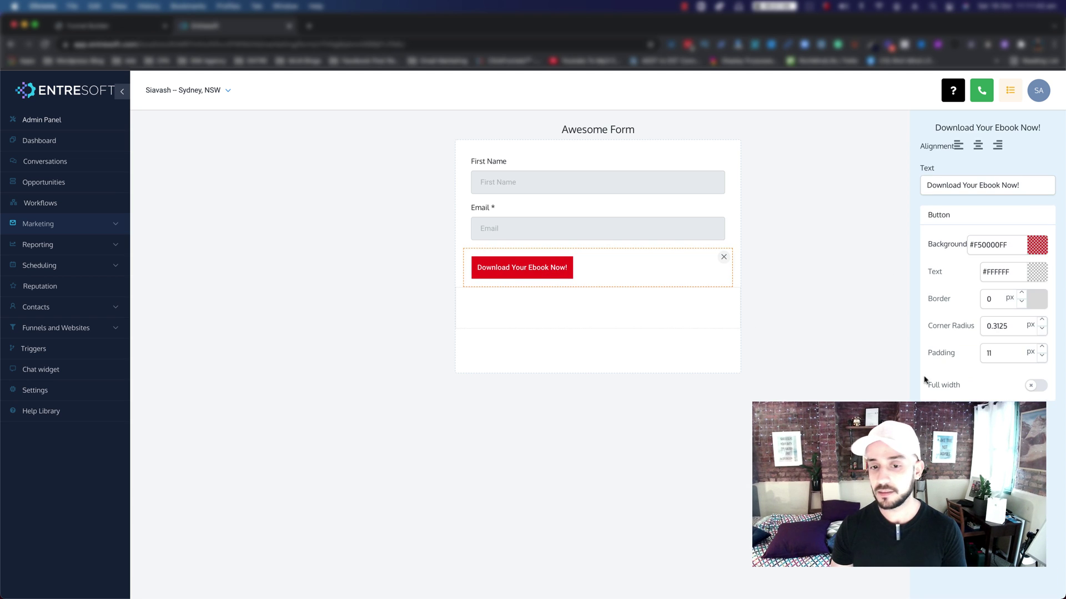
click(1036, 385)
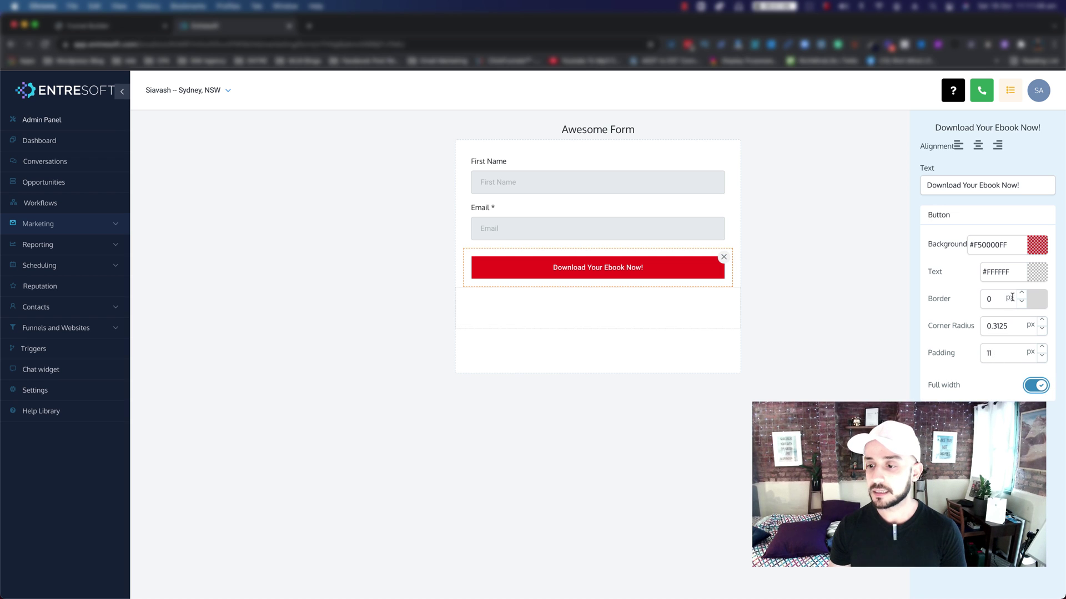
click(1020, 326)
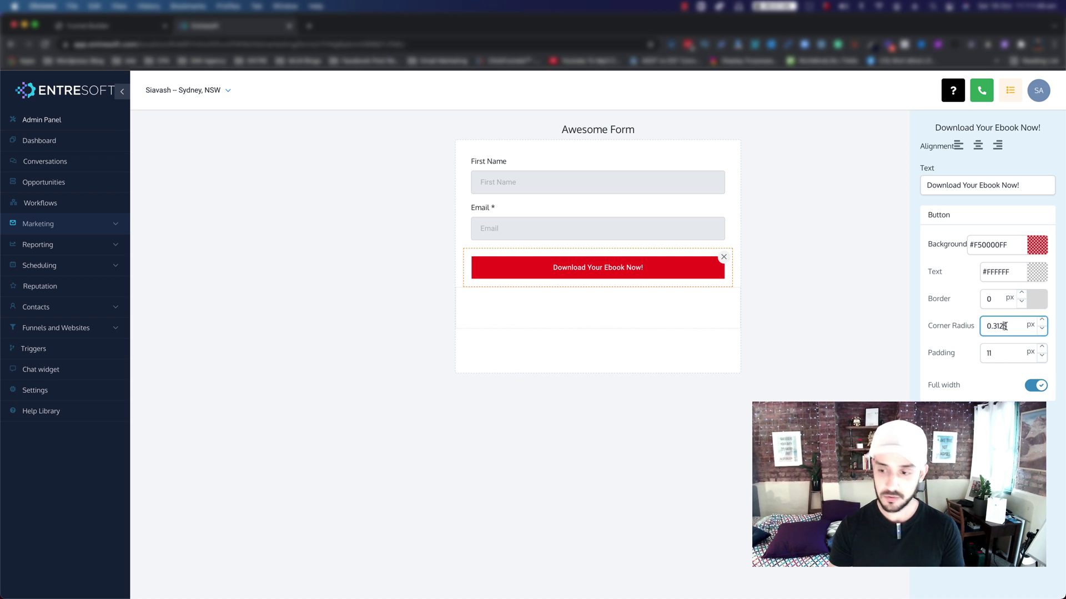
double_click(1006, 326)
text(2)
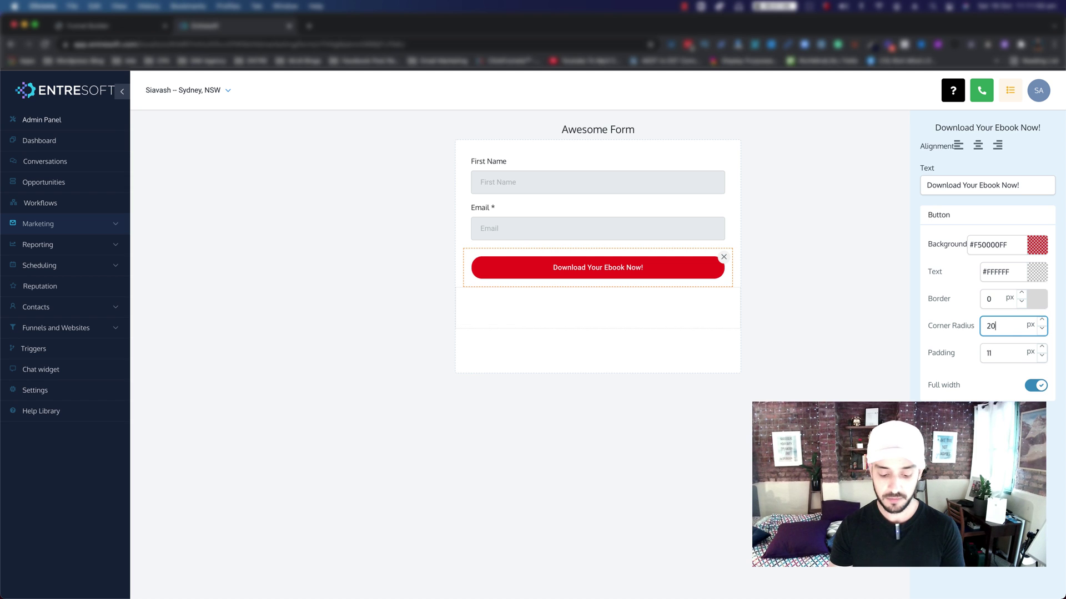
text(0)
key(BackSpace)
text(15)
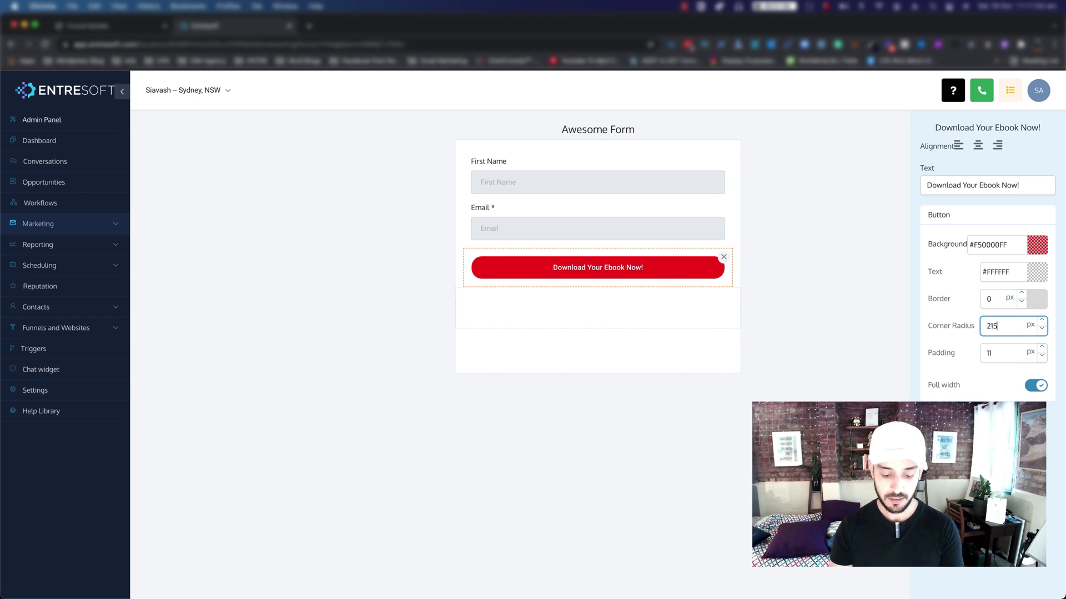
text(15)
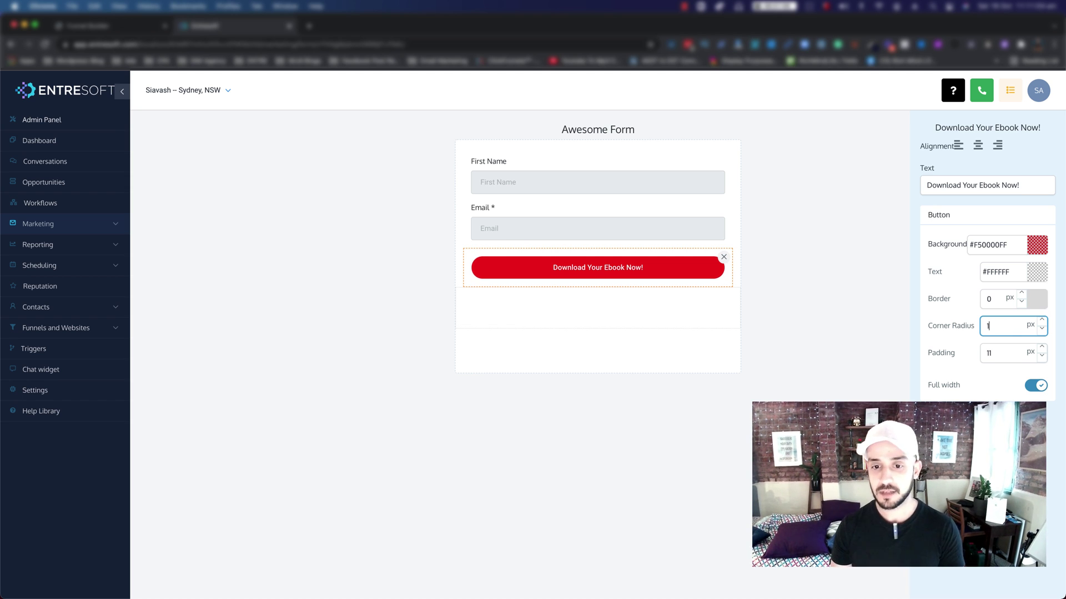
click(891, 334)
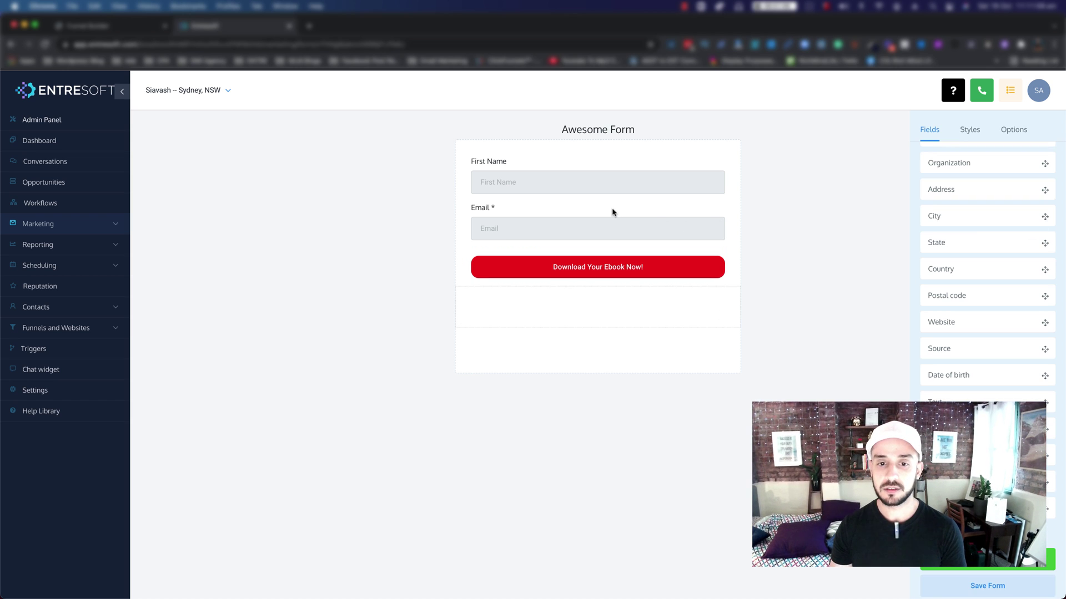
- Clear the field titles of the First Name and Email fields, keeping their placeholders
click(502, 175)
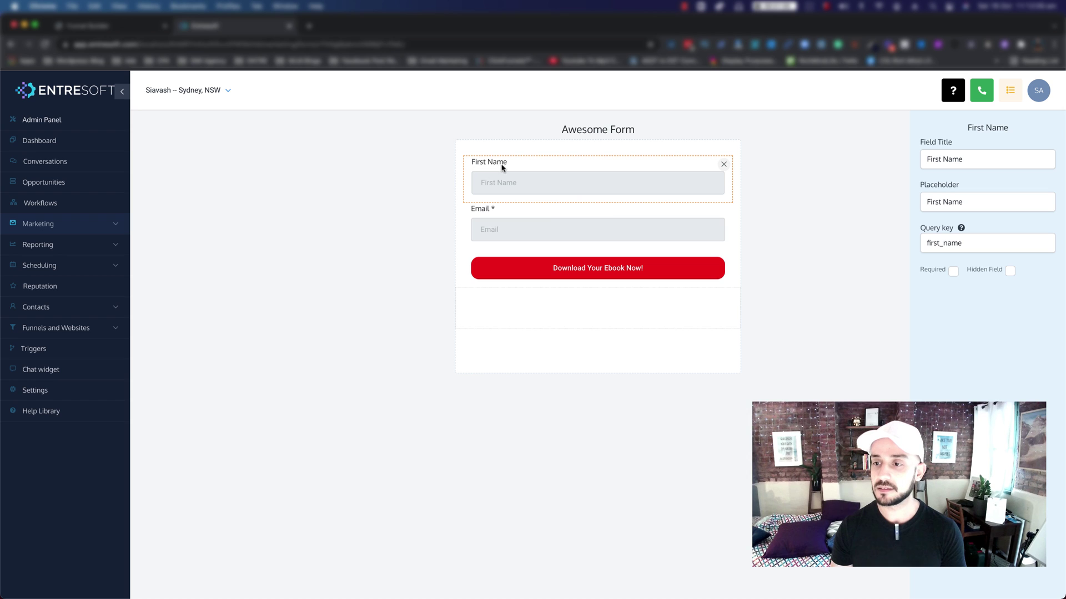
triple_click(929, 160)
key(BackSpace)
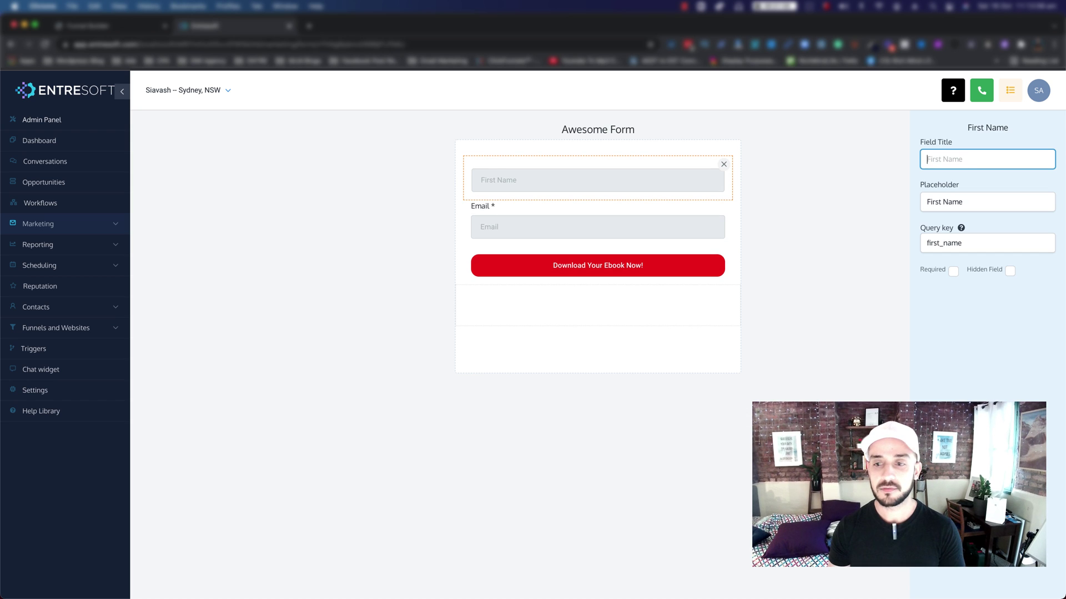
click(517, 215)
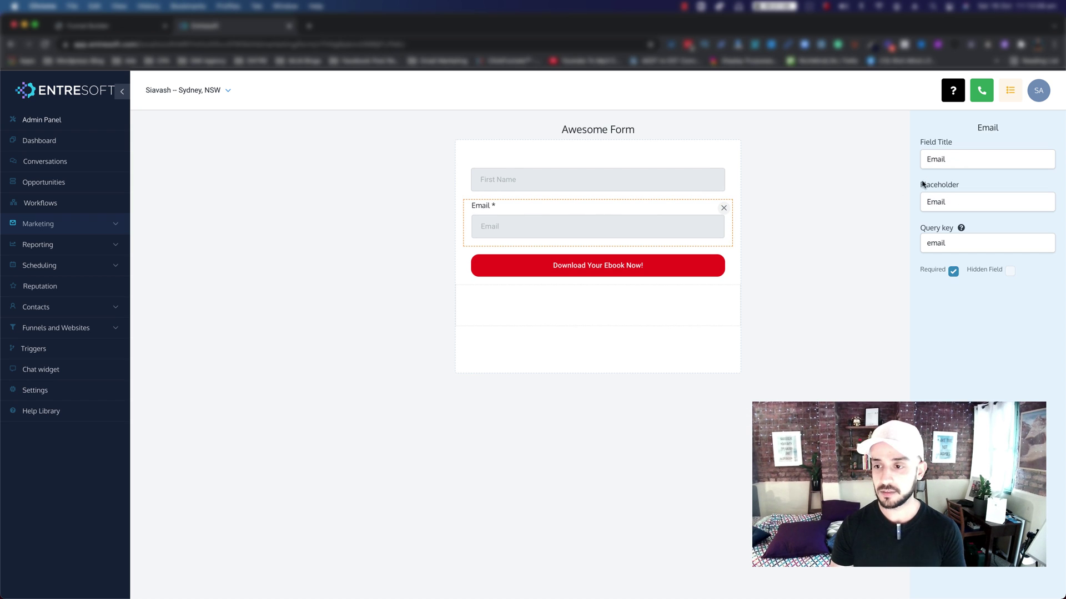
triple_click(938, 160)
key(BackSpace)
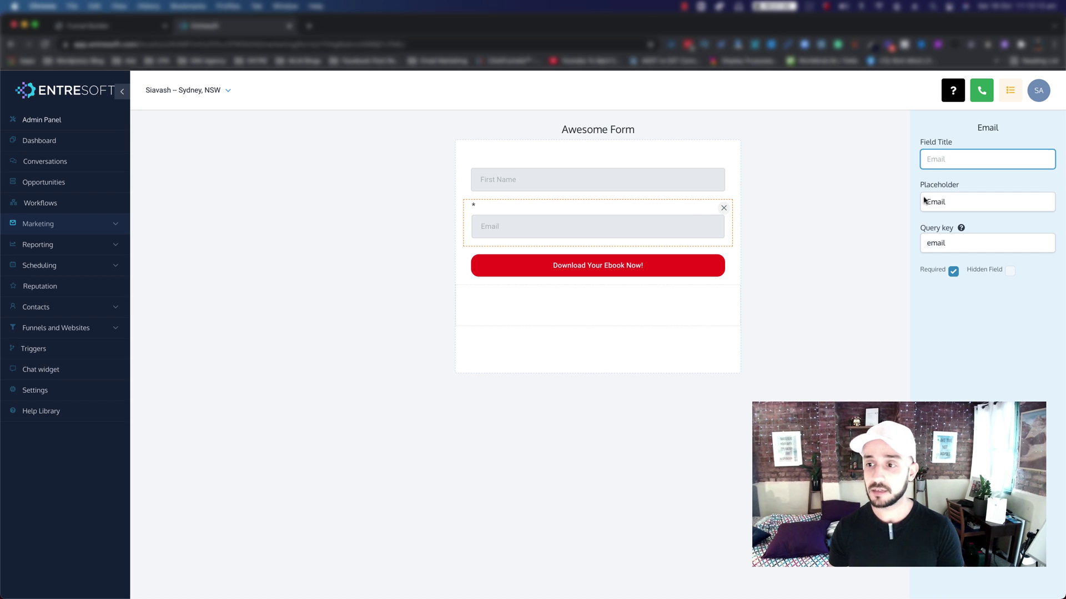
click(863, 193)
- Turn off the Show Label layout option in the form's styles
scroll(944, 202, up, 5)
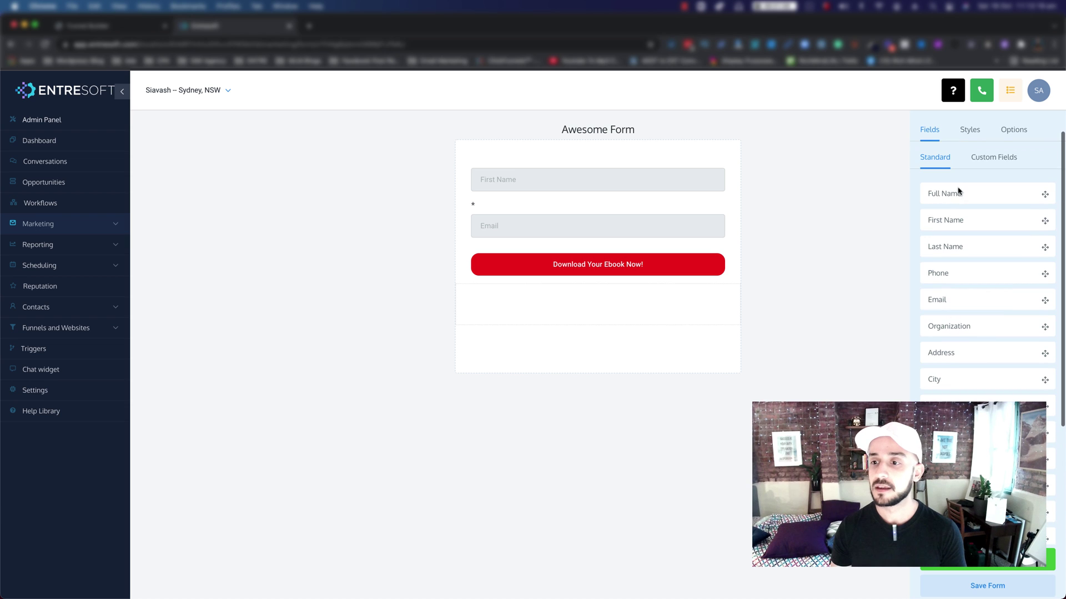
click(969, 131)
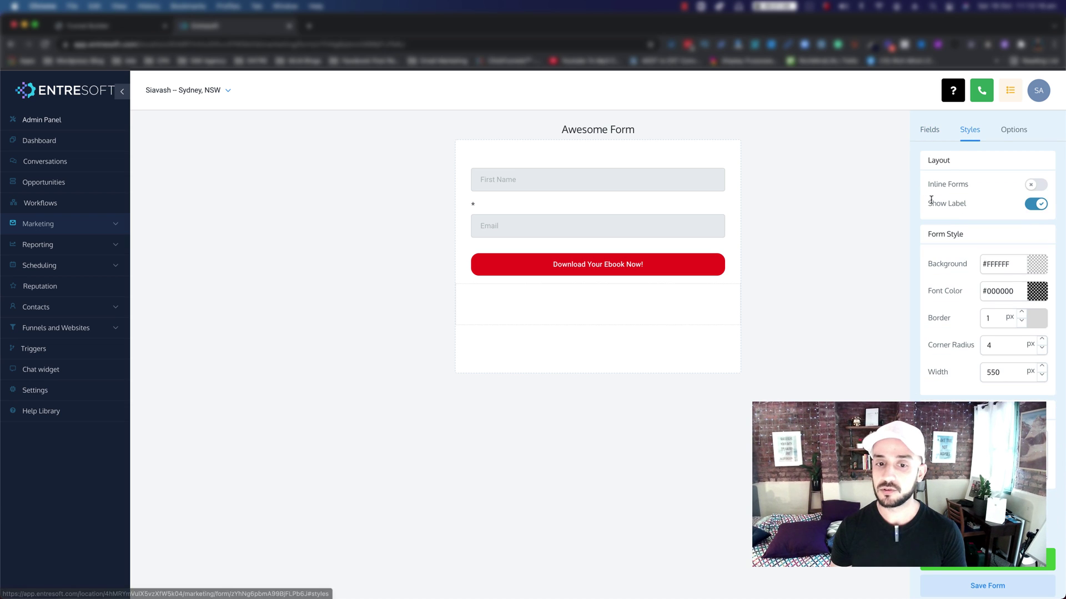
click(1034, 205)
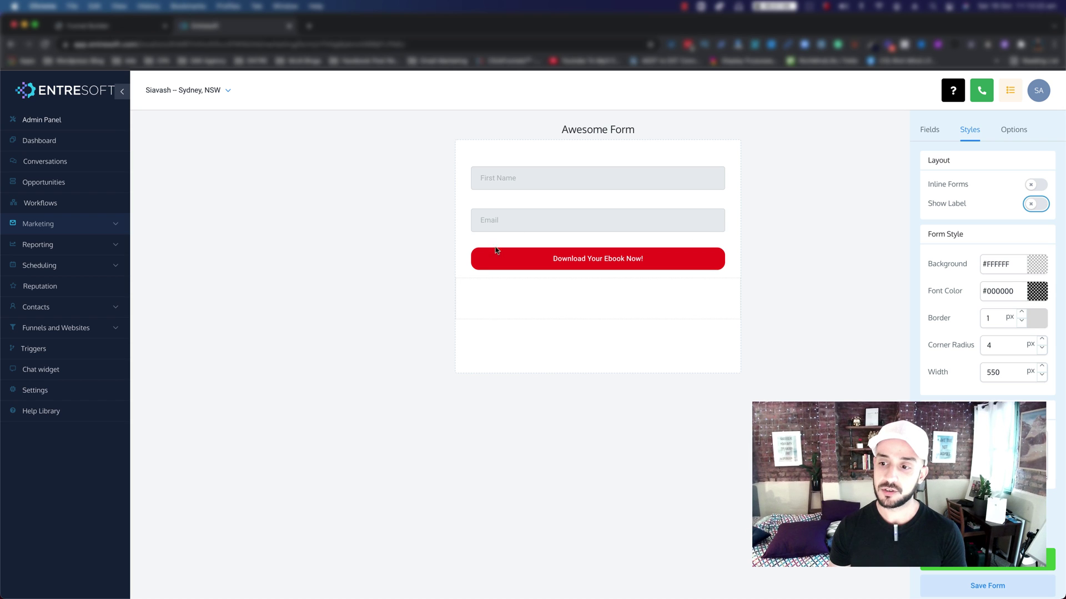
- Set the Email field's placeholder to "Email*"
click(511, 224)
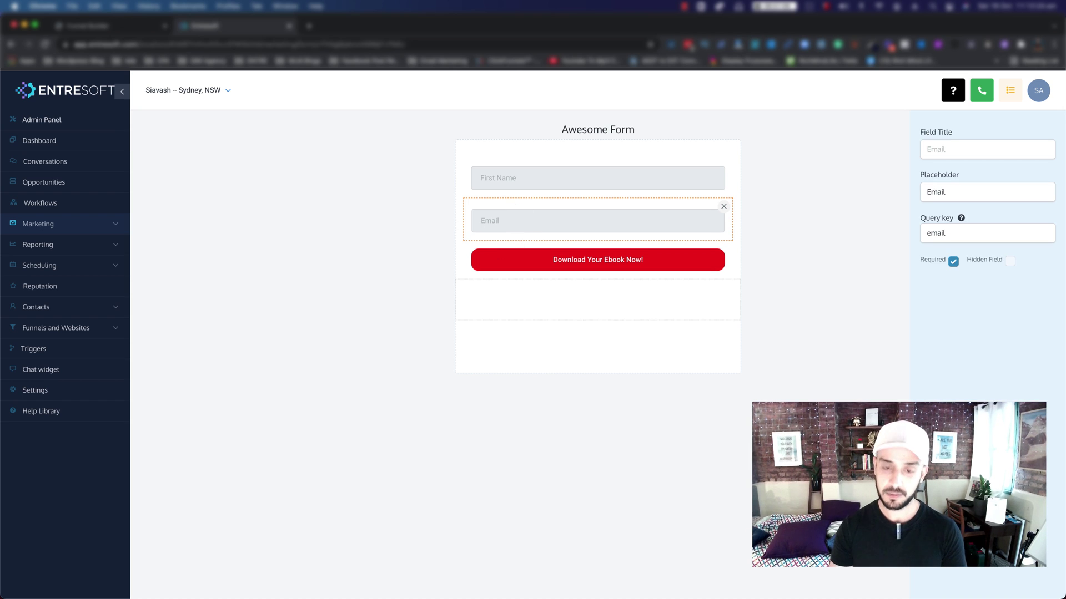
click(961, 191)
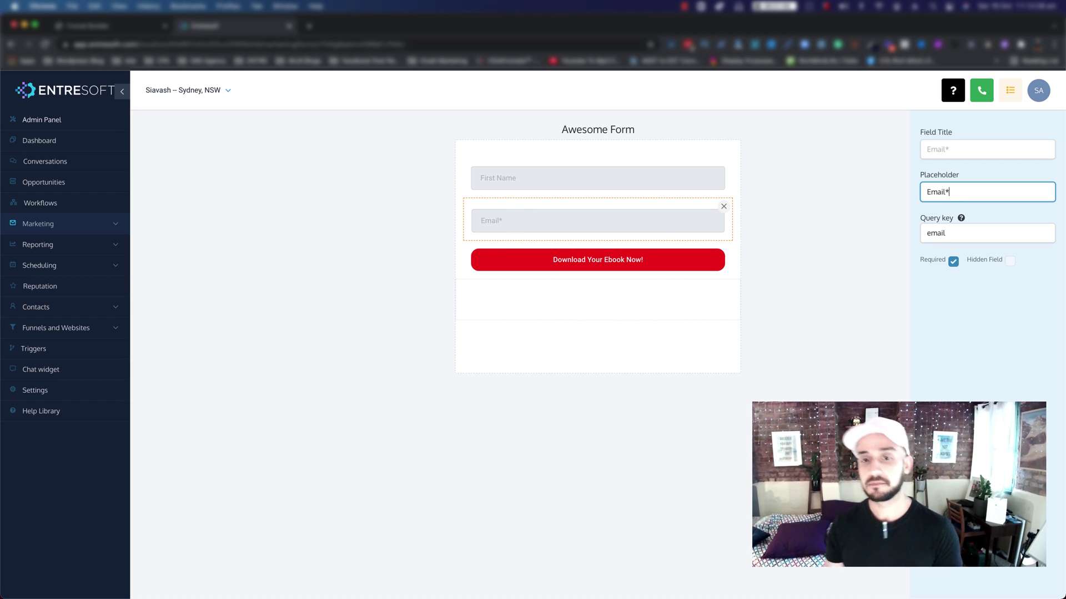
click(849, 238)
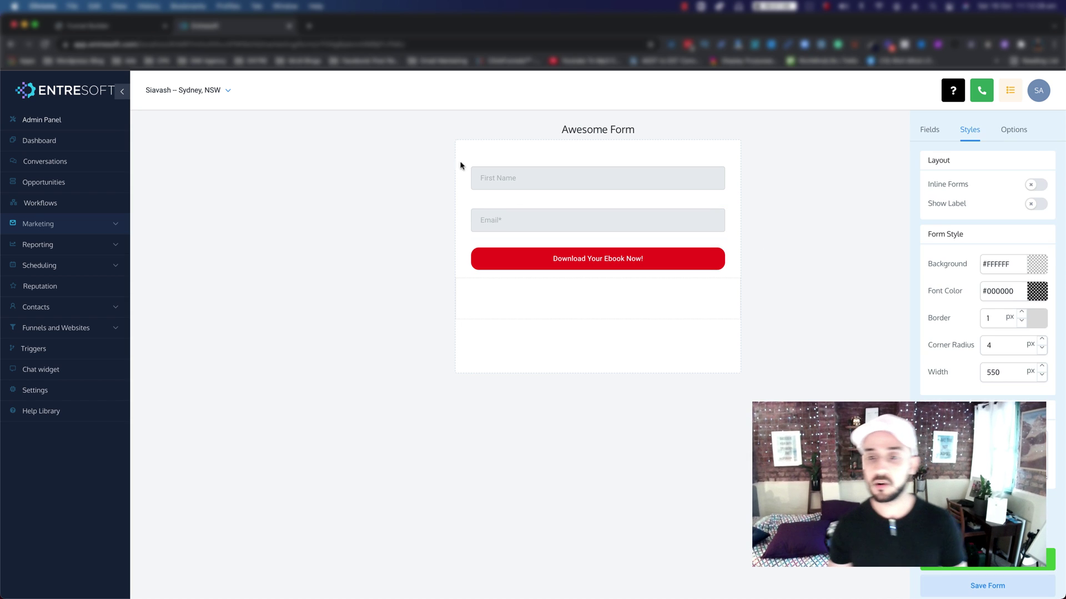
click(546, 183)
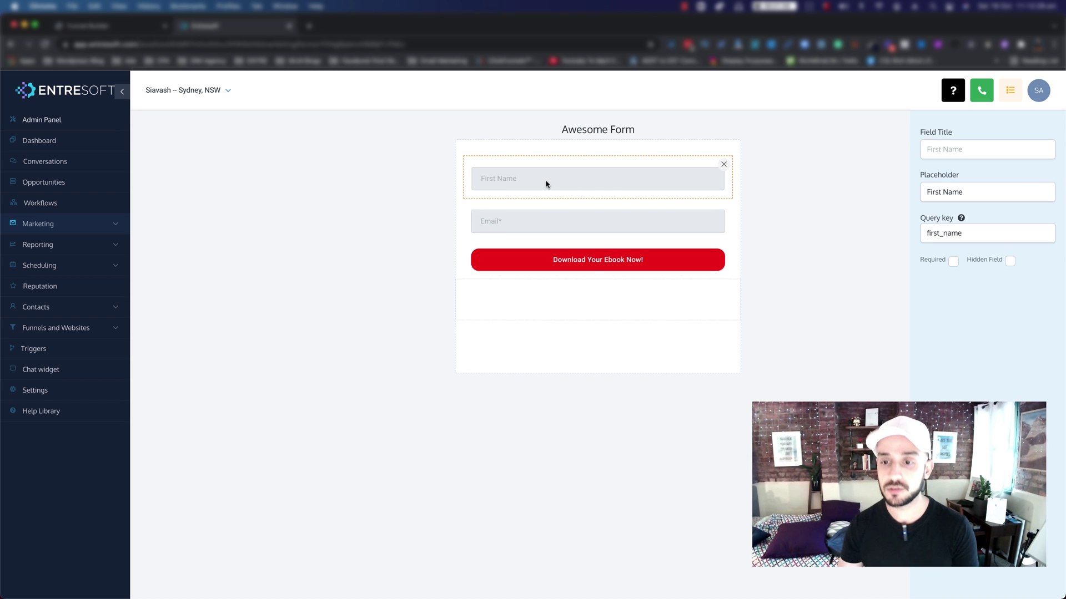
click(712, 224)
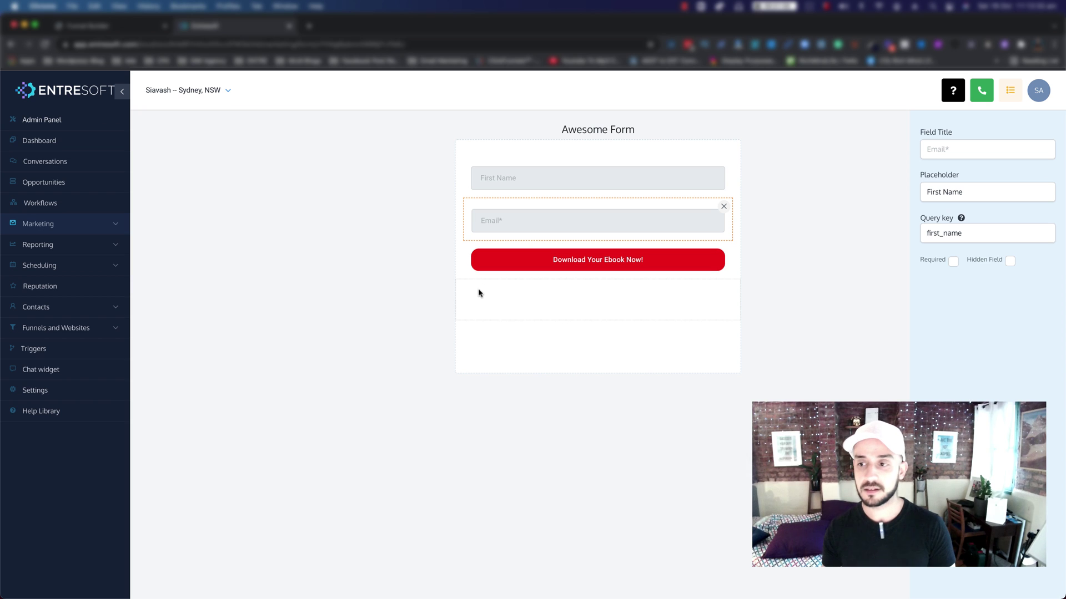
click(776, 287)
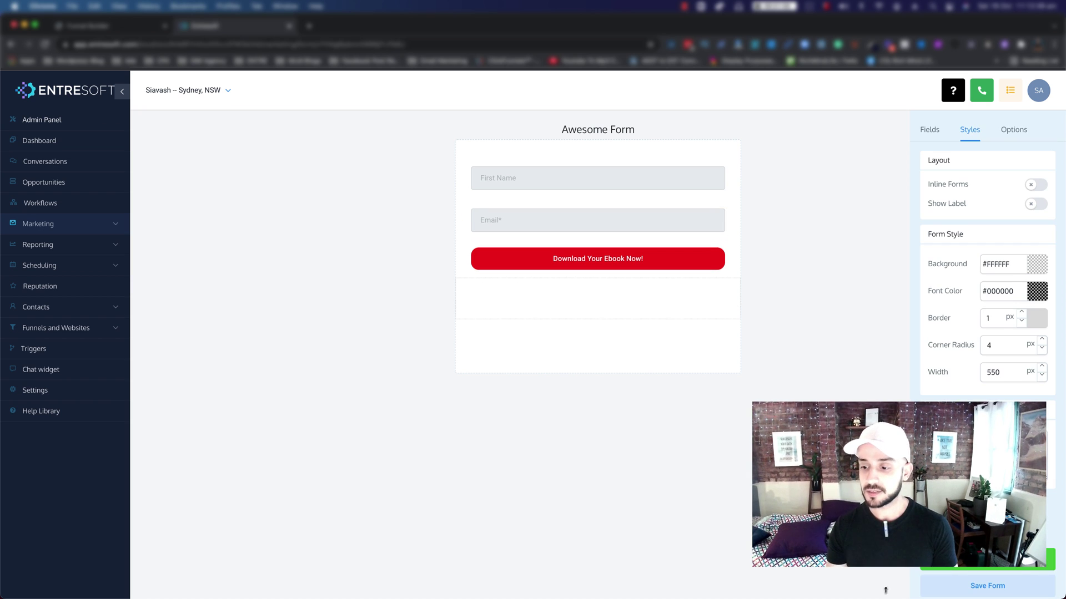
- Save the form, then switch back to the funnel builder and choose "Awesome Form" for the popup's form element
click(986, 587)
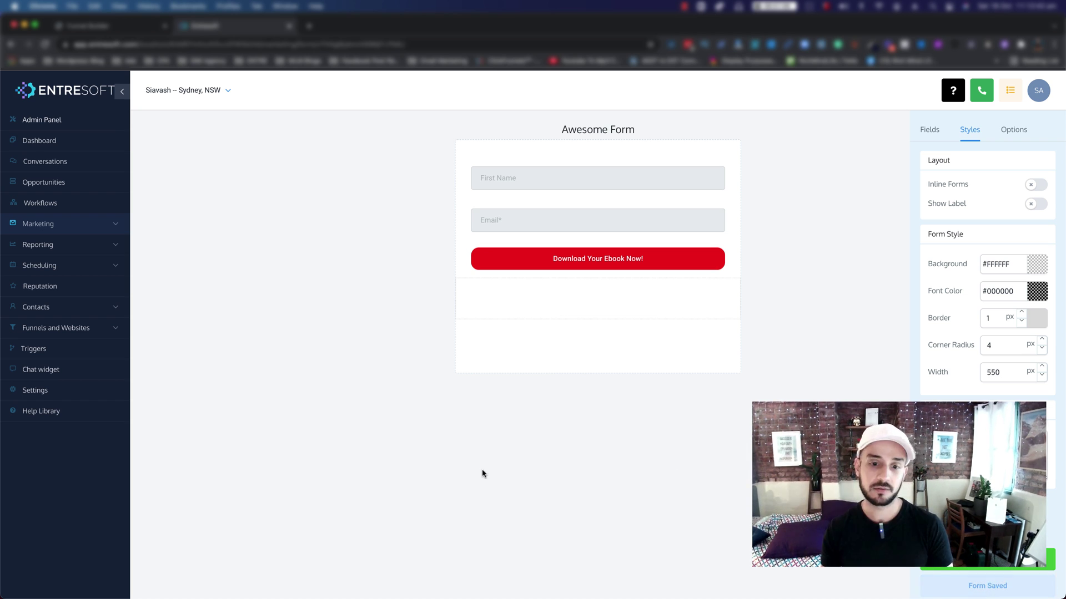
key(super+1)
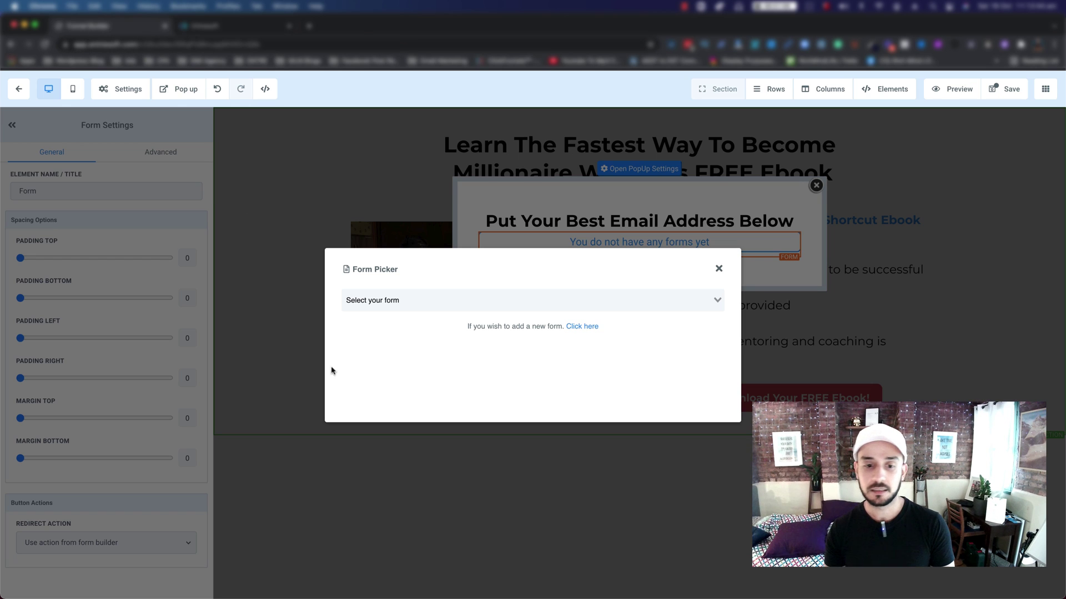
click(717, 301)
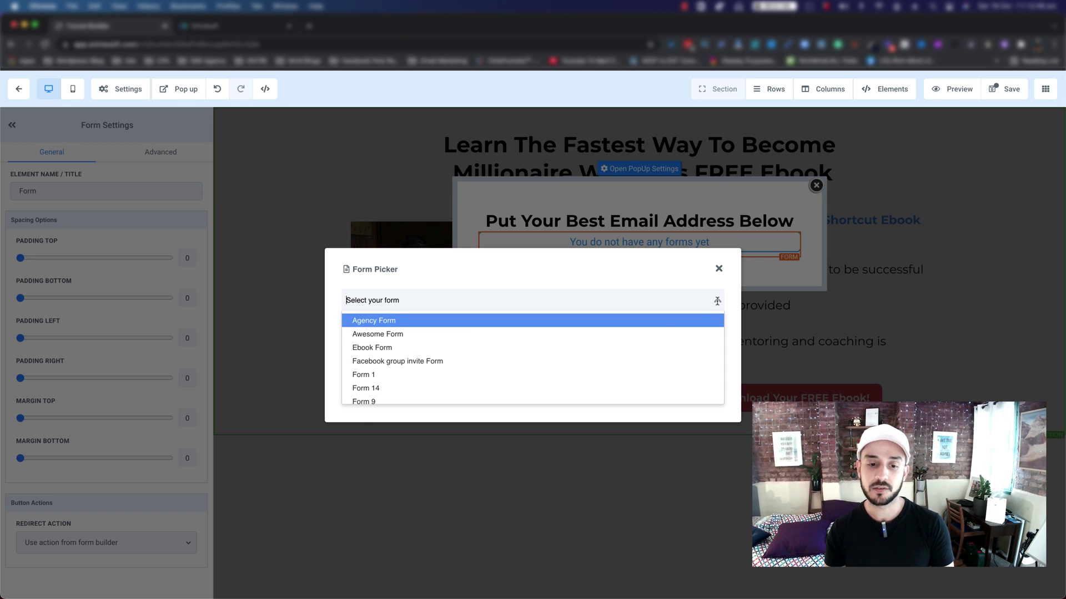
click(388, 334)
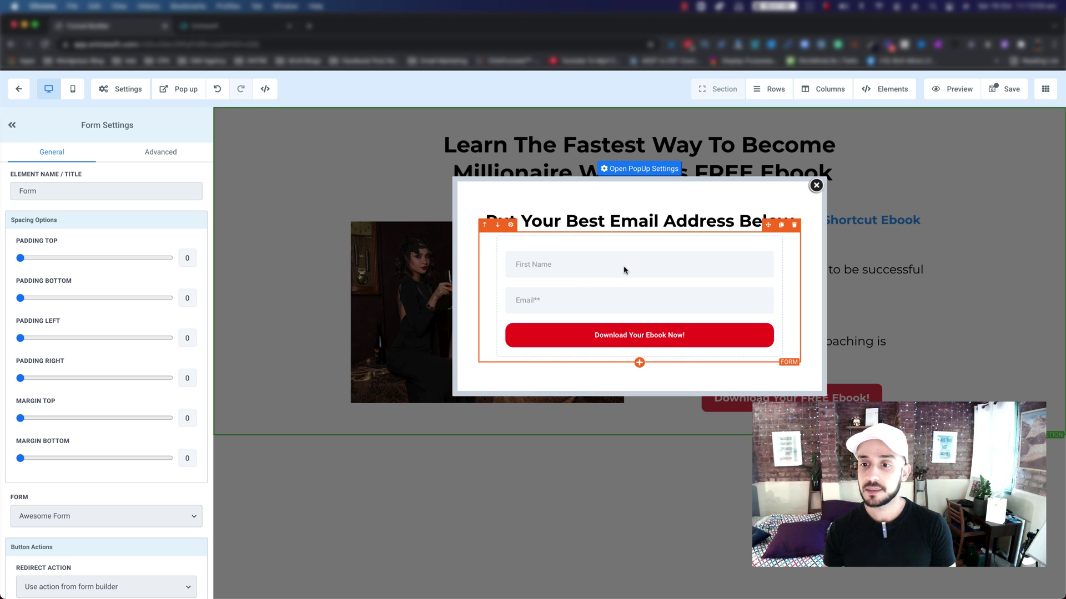
- Close the popup and save the landing page
click(816, 186)
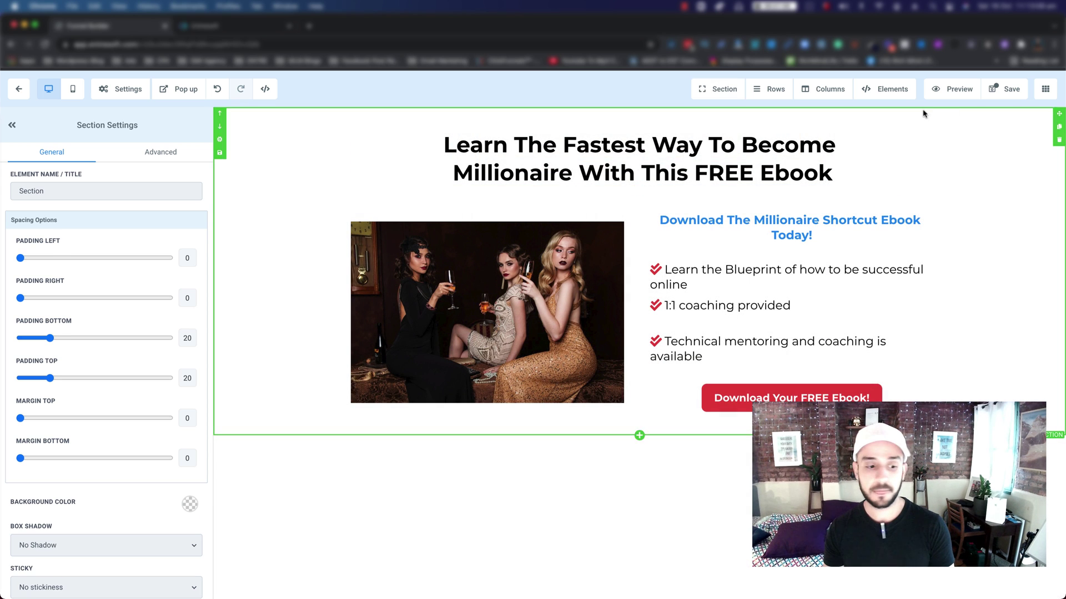
click(1011, 90)
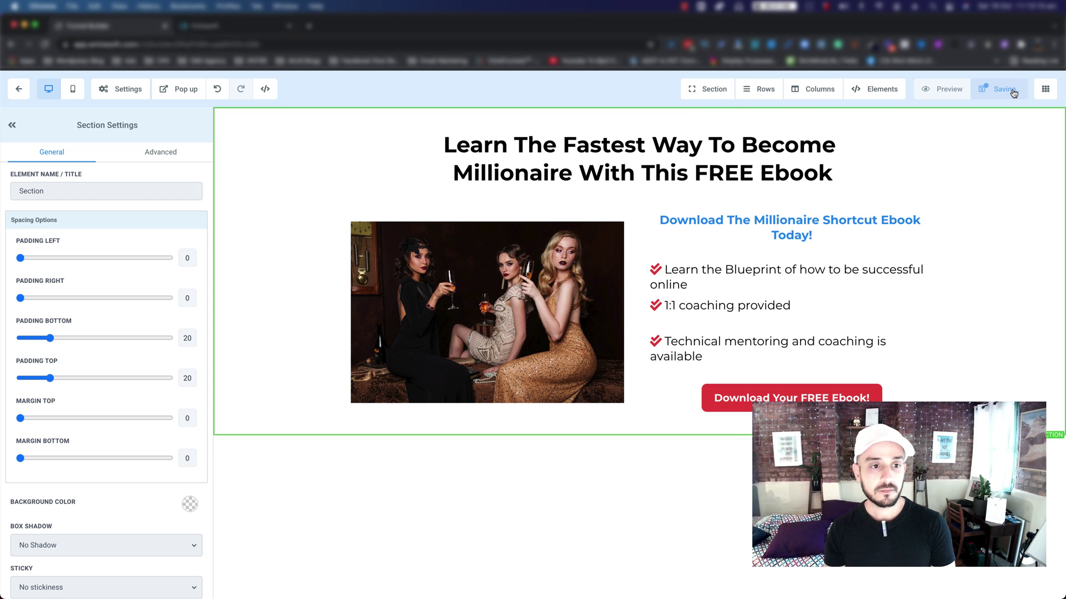
- Reopen the popup and set its form's redirect action to "Go to Next step", saving the page and closing the popup
click(176, 90)
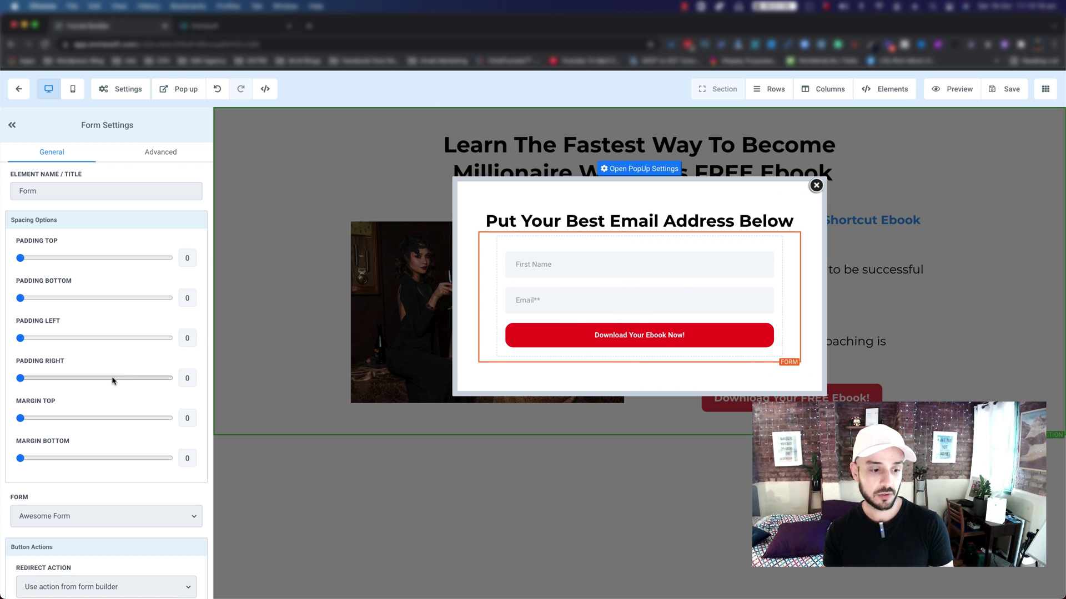
scroll(113, 381, down, 1)
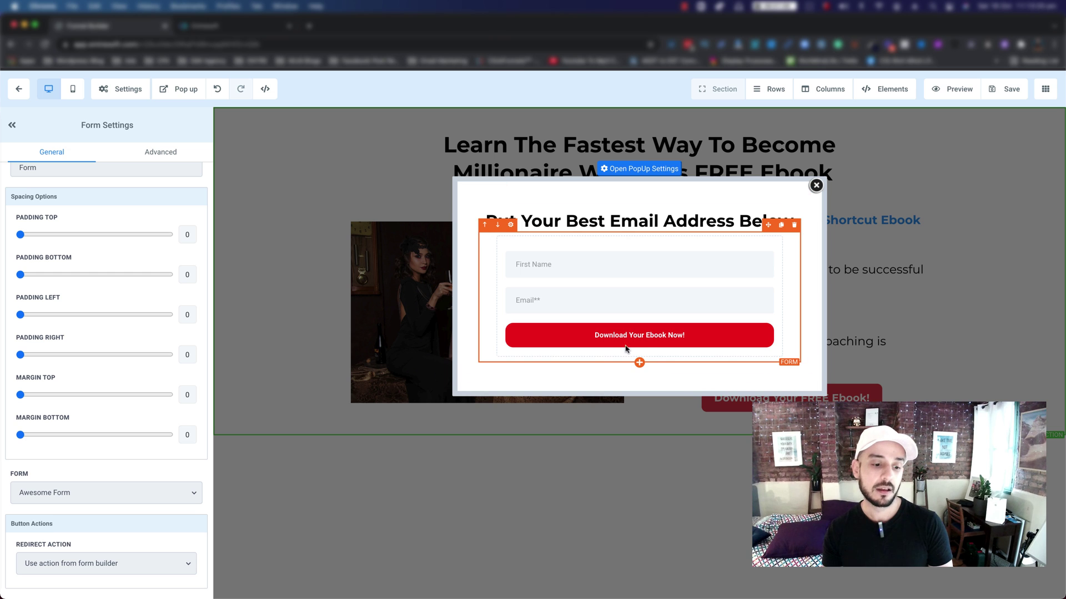
click(185, 566)
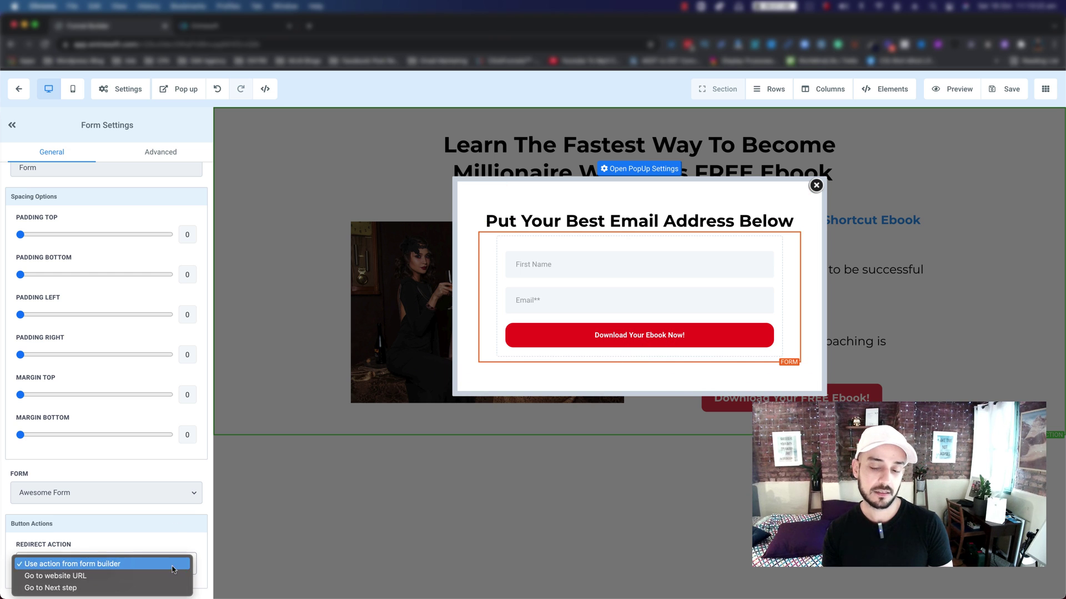
click(118, 588)
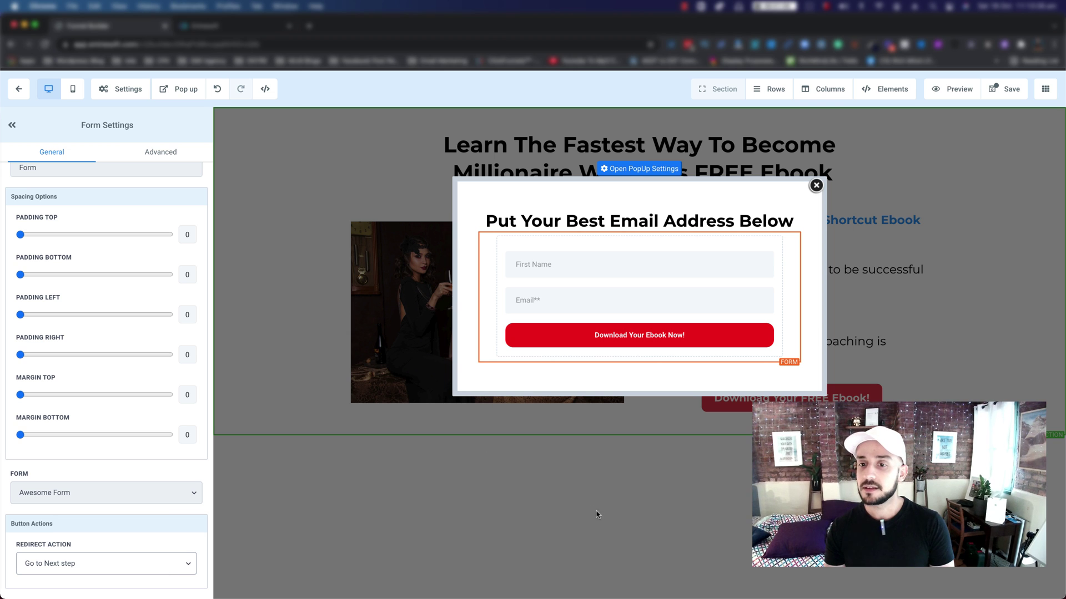
click(1002, 88)
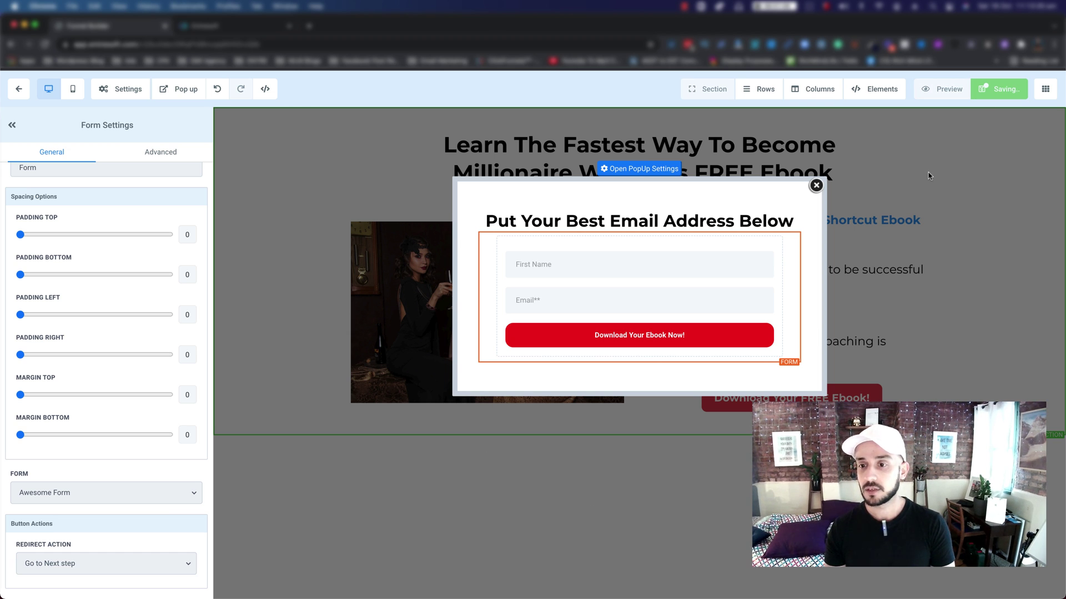
click(816, 185)
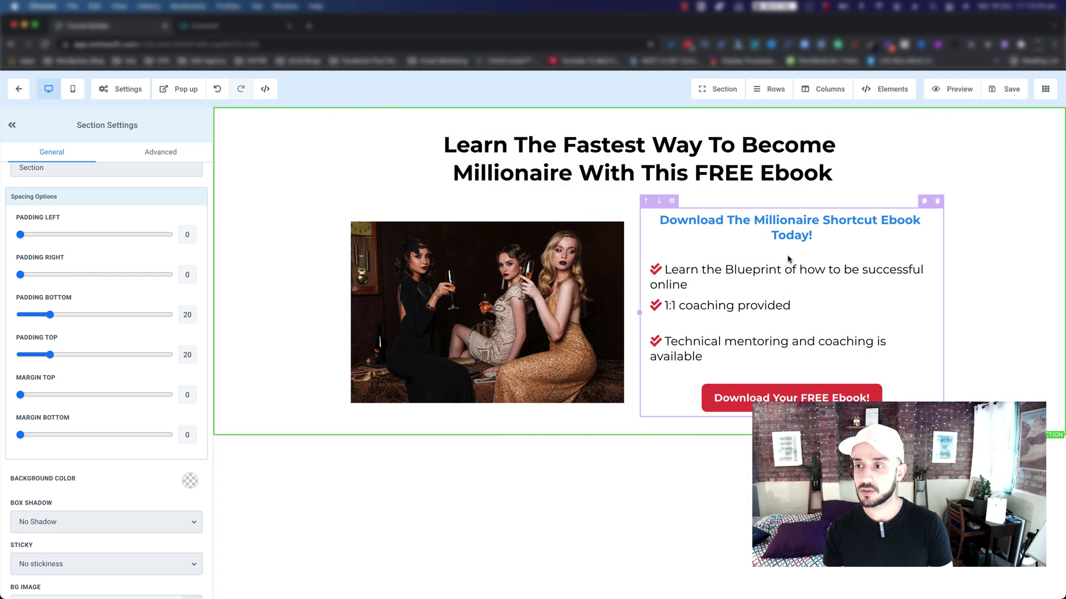